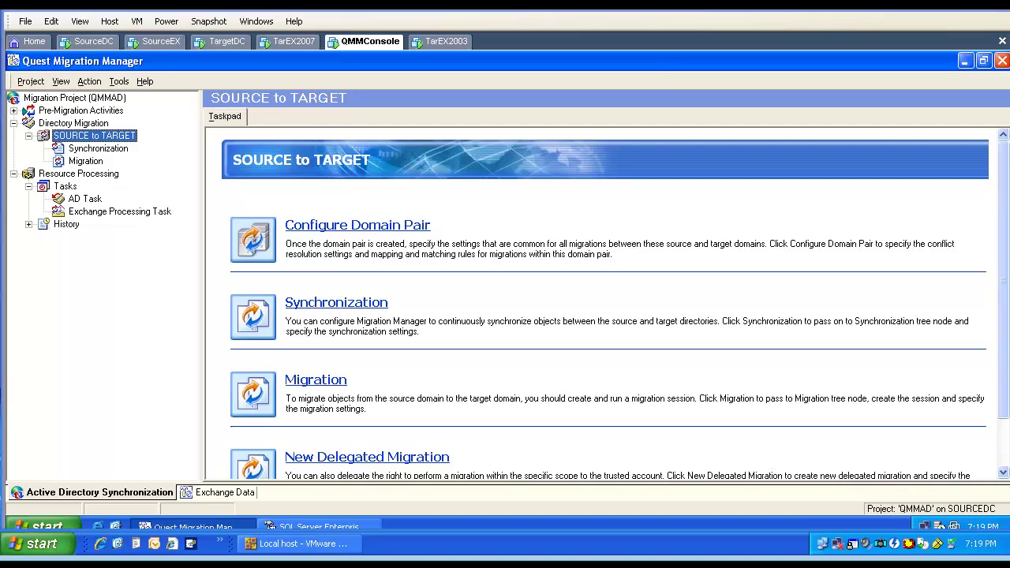
Open the Properties of the SOURCE to TARGET domain pair
{"action": "left_click", "coordinate": [90, 143]}
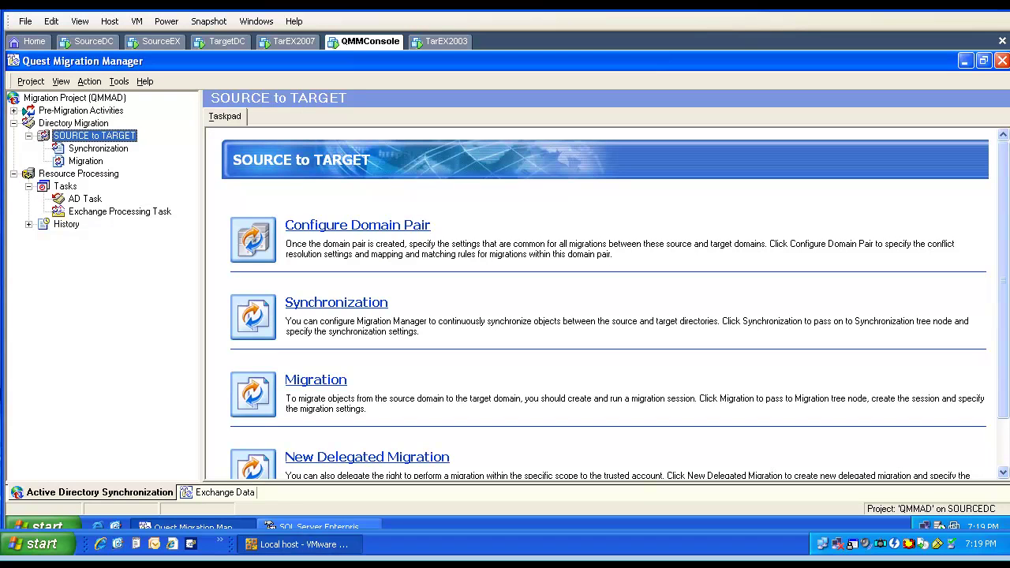
{"action": "right_click", "coordinate": [89, 139]}
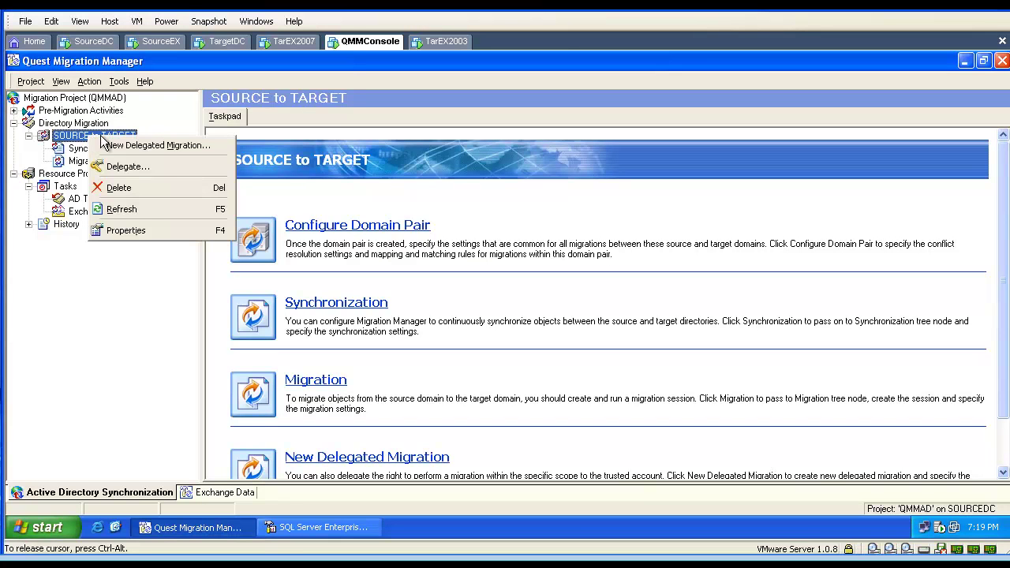
{"action": "left_click", "coordinate": [148, 230]}
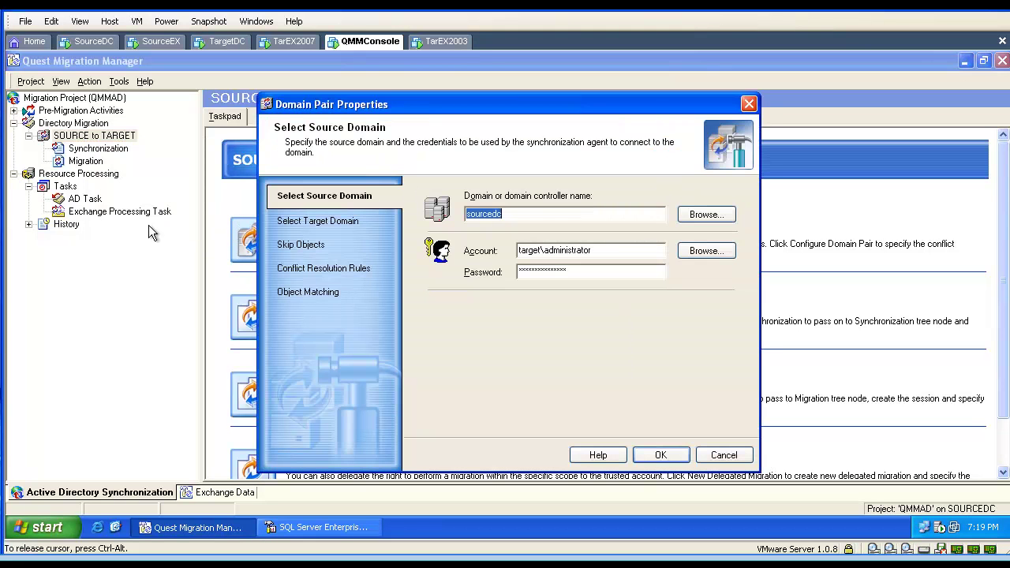
Review the Target Domain, Skip Objects, Conflict Resolution Rules and Object Matching pages
{"action": "left_click", "coordinate": [297, 228]}
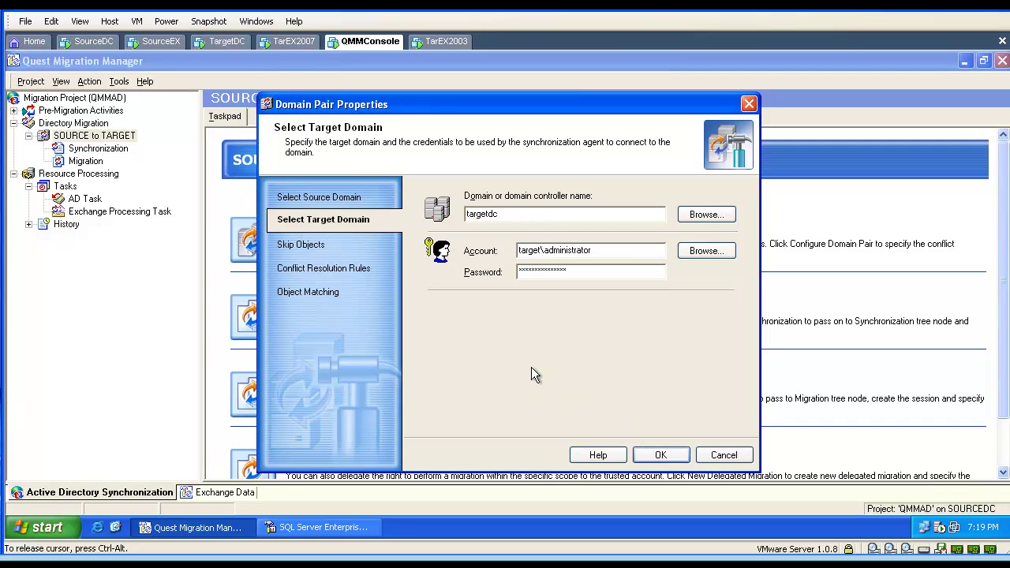
{"action": "left_click", "coordinate": [311, 246]}
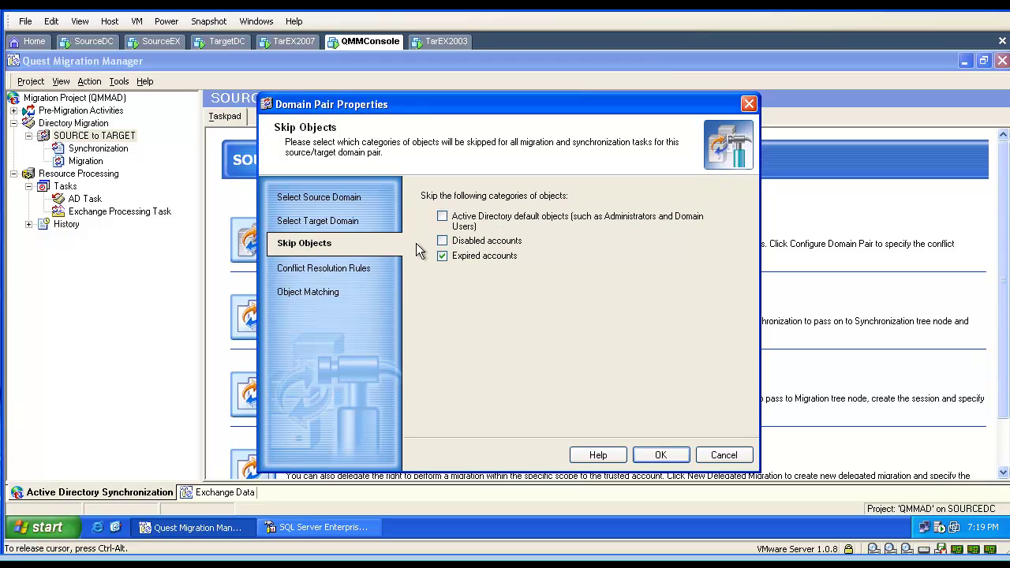
{"action": "left_click", "coordinate": [356, 267]}
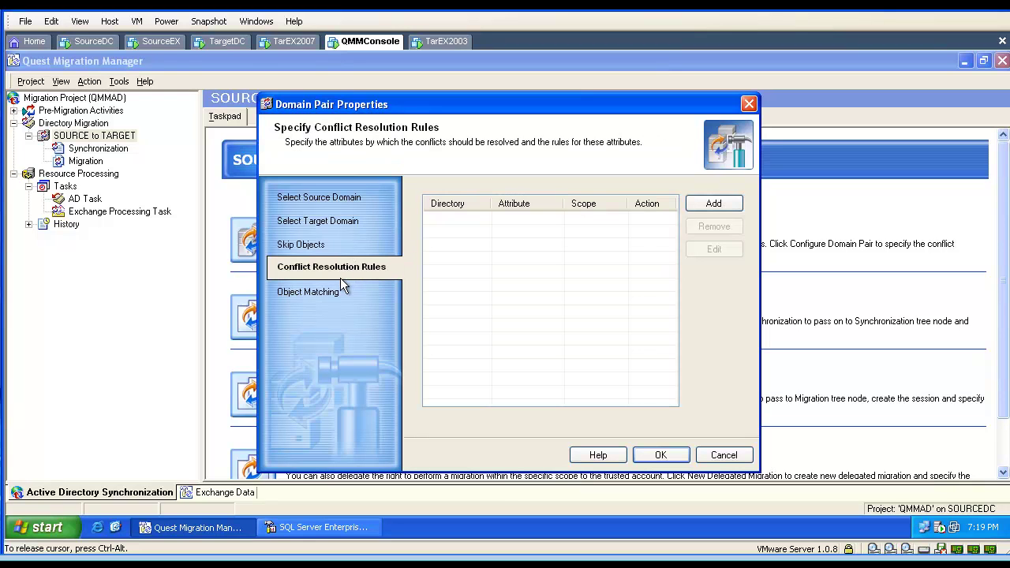
{"action": "left_click", "coordinate": [330, 293]}
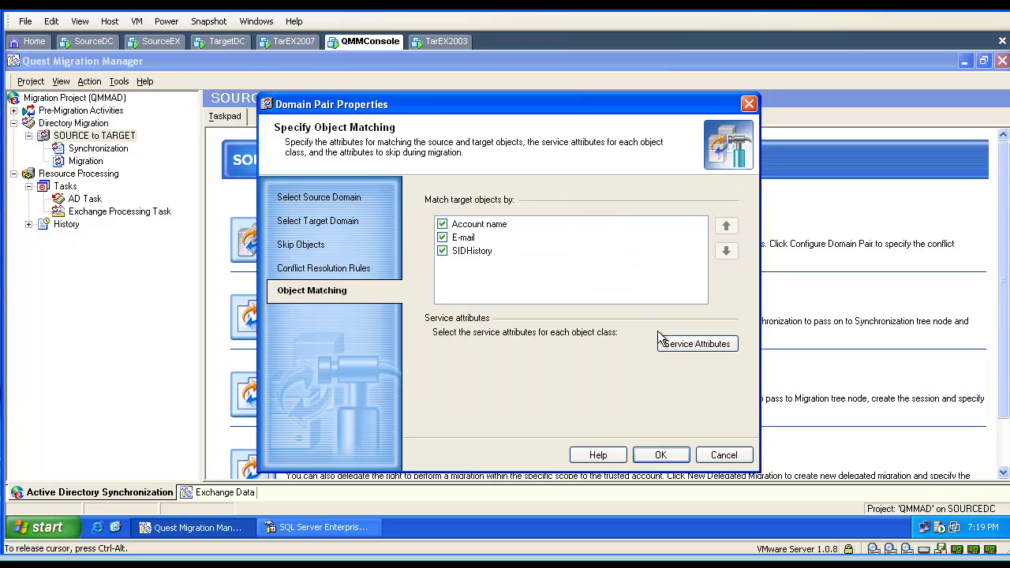
In Service Attributes, try user as source class with user, then group, as target class
{"action": "left_click", "coordinate": [676, 344]}
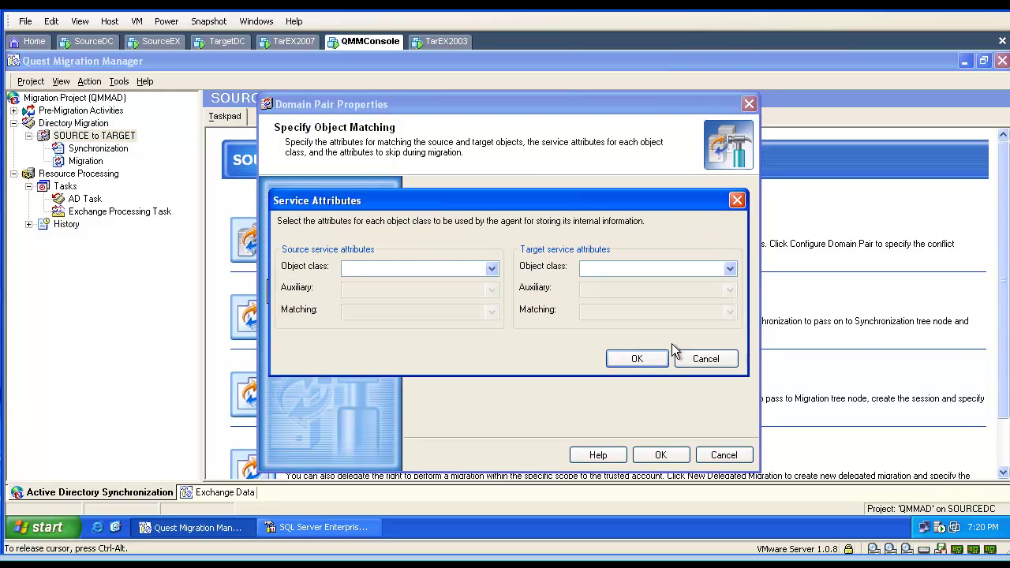
{"action": "left_click", "coordinate": [491, 270]}
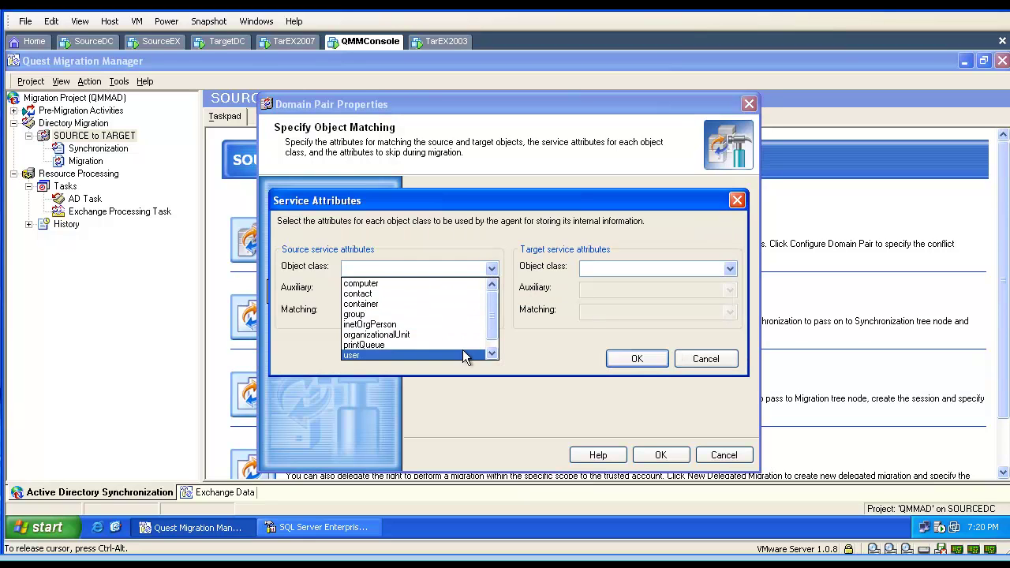
{"action": "left_click", "coordinate": [464, 355]}
{"action": "left_click", "coordinate": [659, 273]}
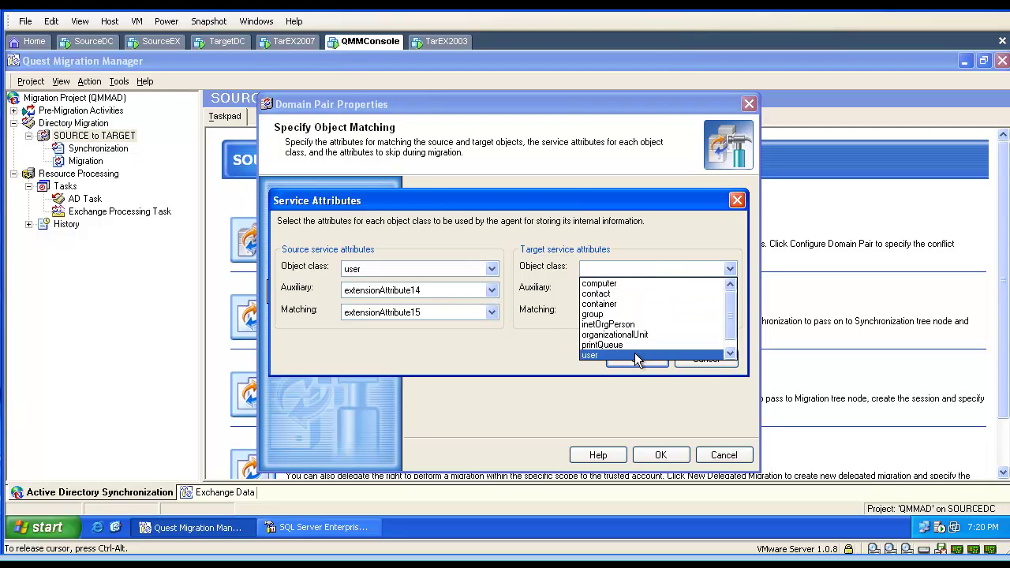
{"action": "left_click", "coordinate": [634, 353]}
{"action": "left_click", "coordinate": [649, 271]}
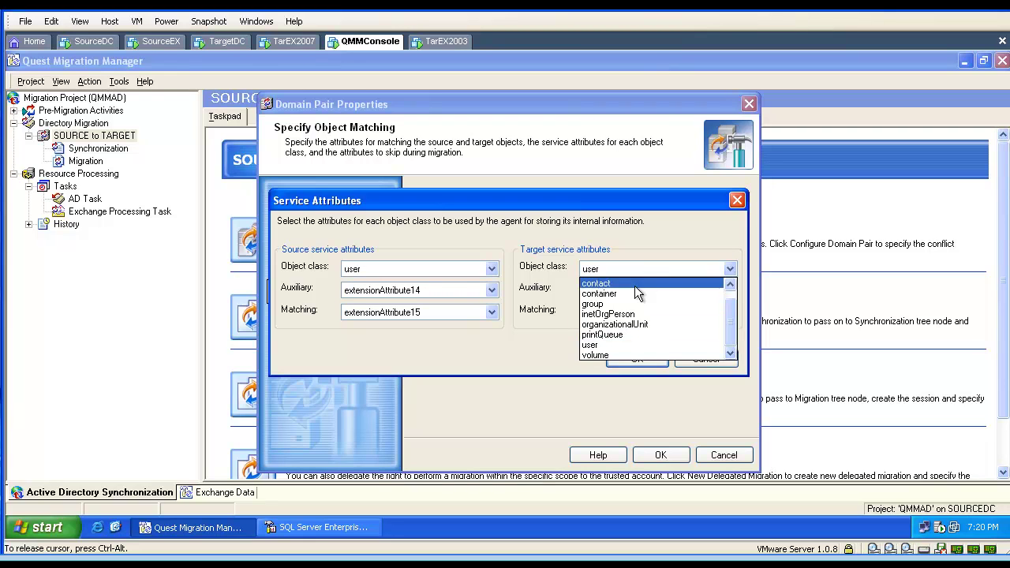
{"action": "left_click", "coordinate": [627, 303]}
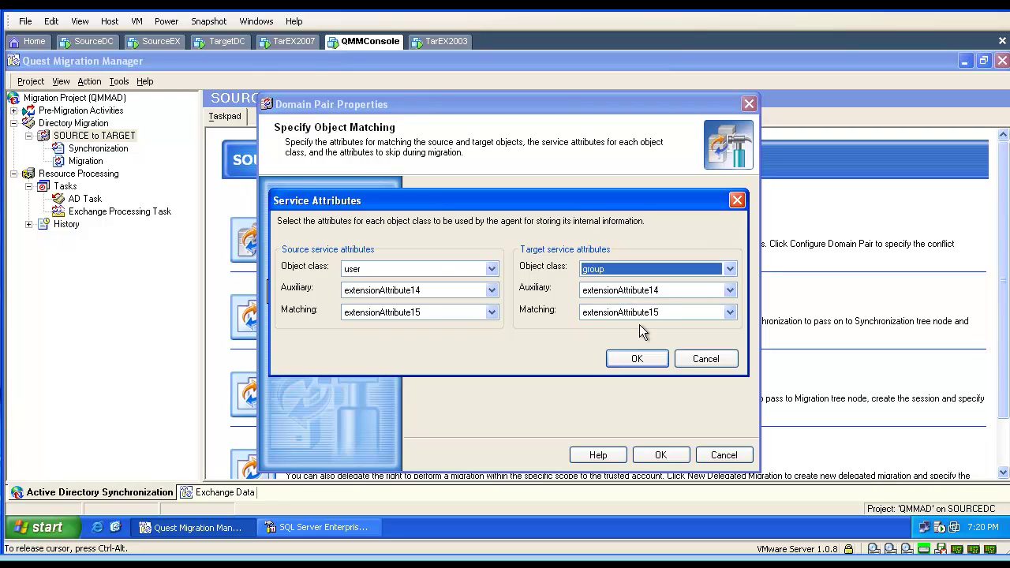
Cancel Service Attributes and the Domain Pair Properties, confirming the discard
{"action": "left_click", "coordinate": [703, 360]}
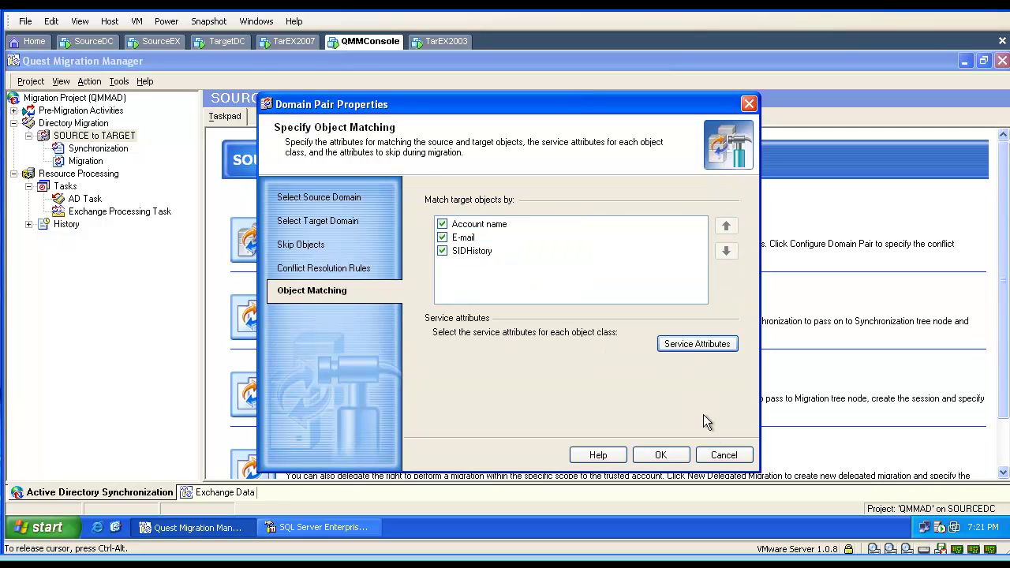
{"action": "left_click", "coordinate": [719, 456]}
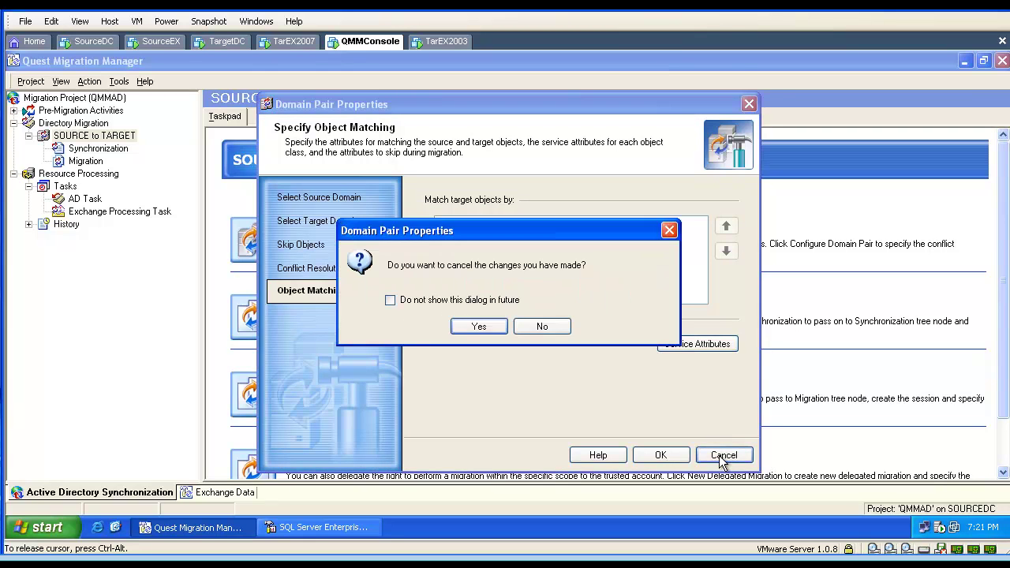
{"action": "key", "text": "Return"}
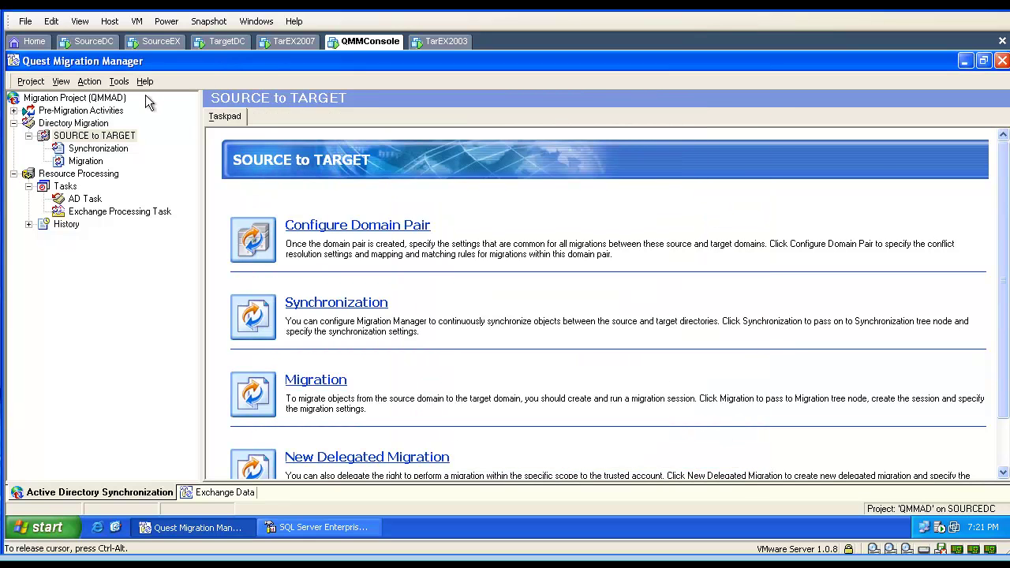
Select the Synchronization job and open its Properties
{"action": "left_click", "coordinate": [118, 150]}
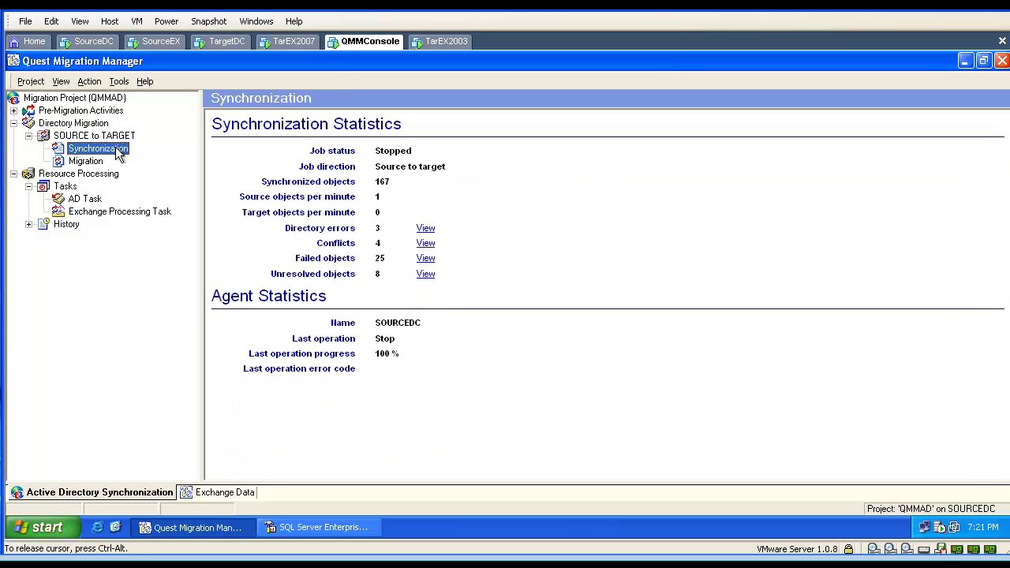
{"action": "right_click", "coordinate": [118, 151]}
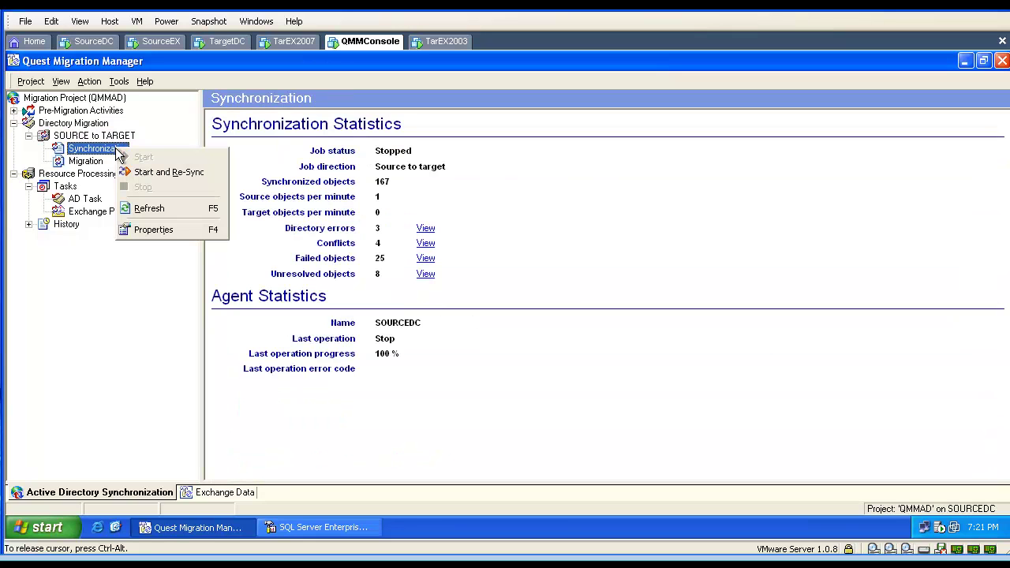
{"action": "left_click", "coordinate": [150, 230]}
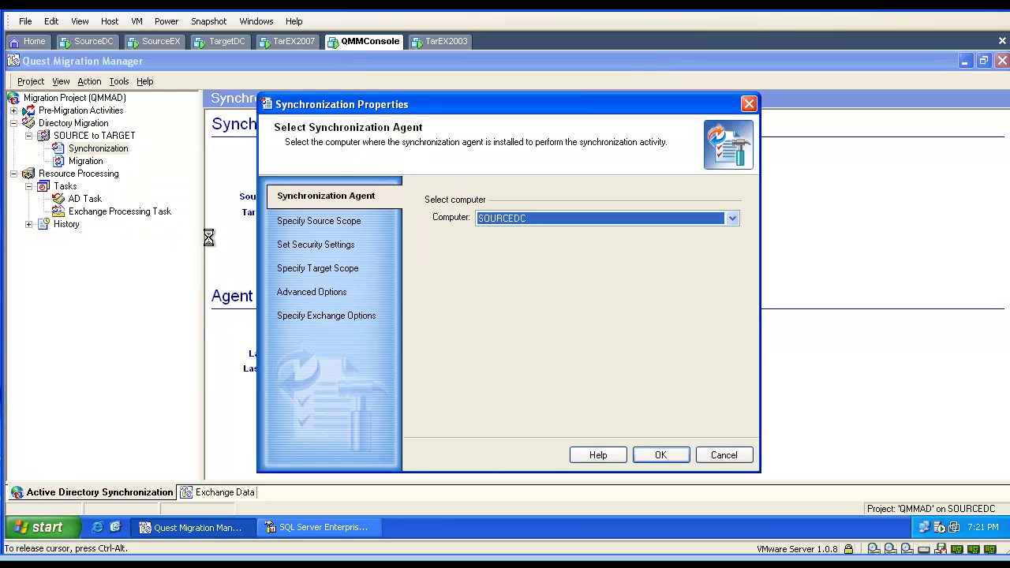
Keep SOURCEDC as the agent computer and view the Source Scope settings
{"action": "left_click", "coordinate": [571, 222]}
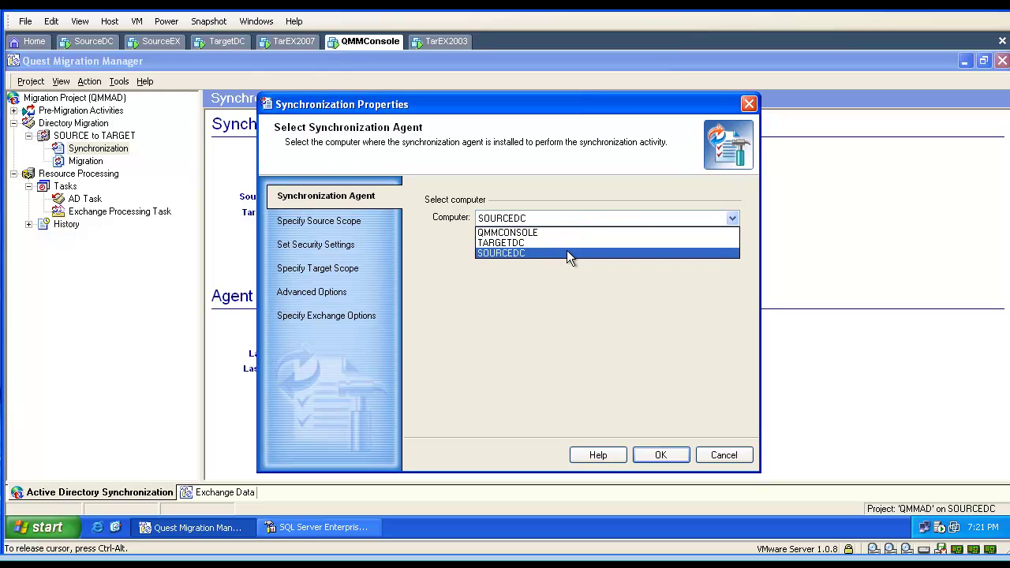
{"action": "left_click", "coordinate": [569, 253]}
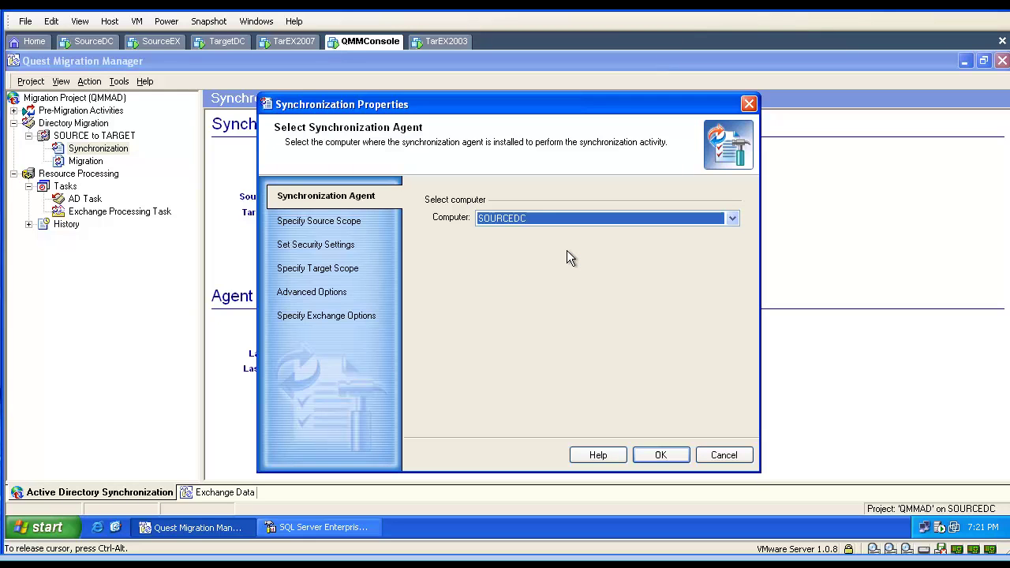
{"action": "left_click", "coordinate": [303, 225]}
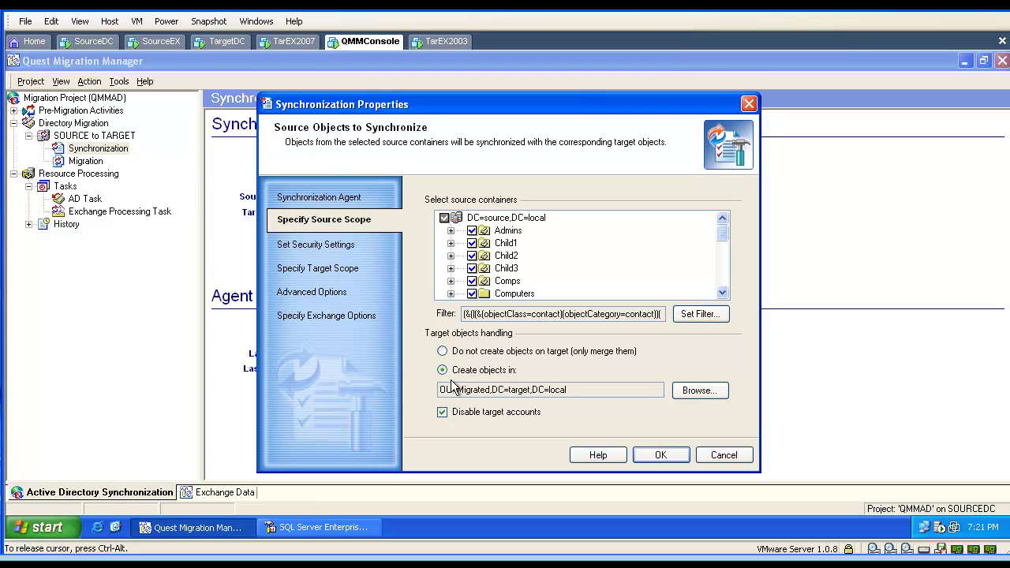
{"action": "left_click", "coordinate": [715, 320]}
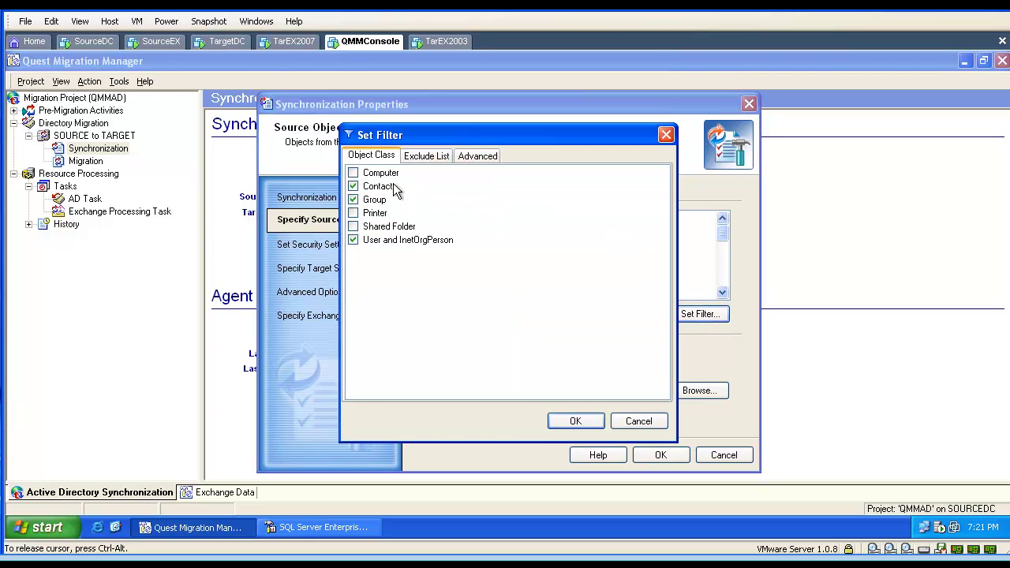
{"action": "left_click", "coordinate": [419, 160]}
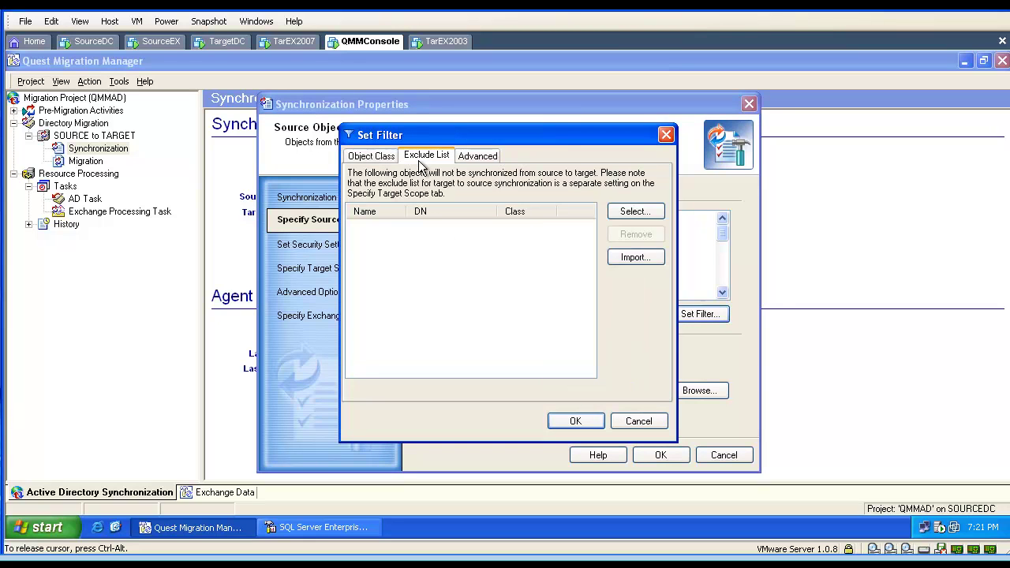
{"action": "left_click", "coordinate": [464, 162]}
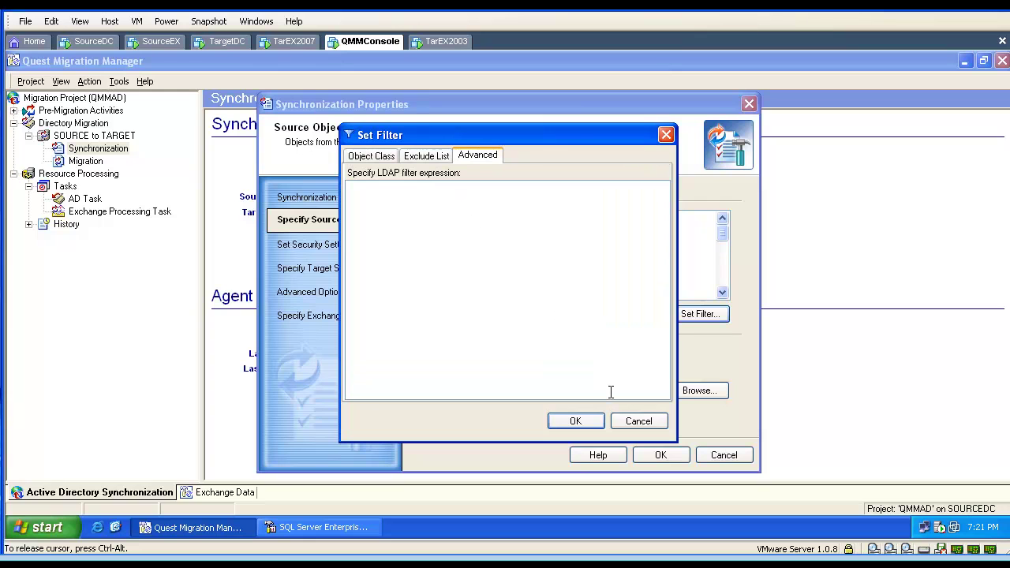
{"action": "left_click", "coordinate": [634, 421]}
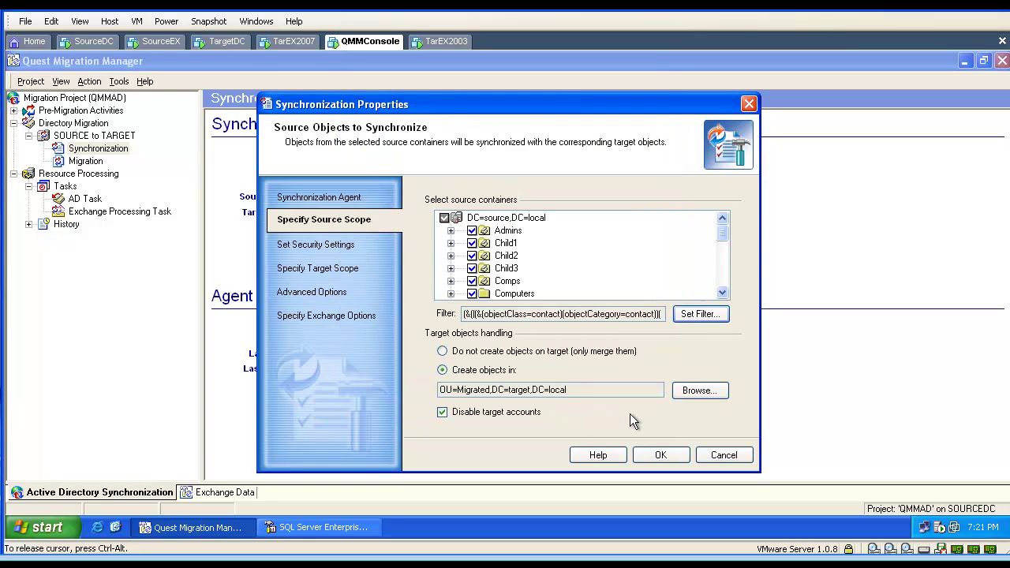
{"action": "left_click", "coordinate": [350, 244]}
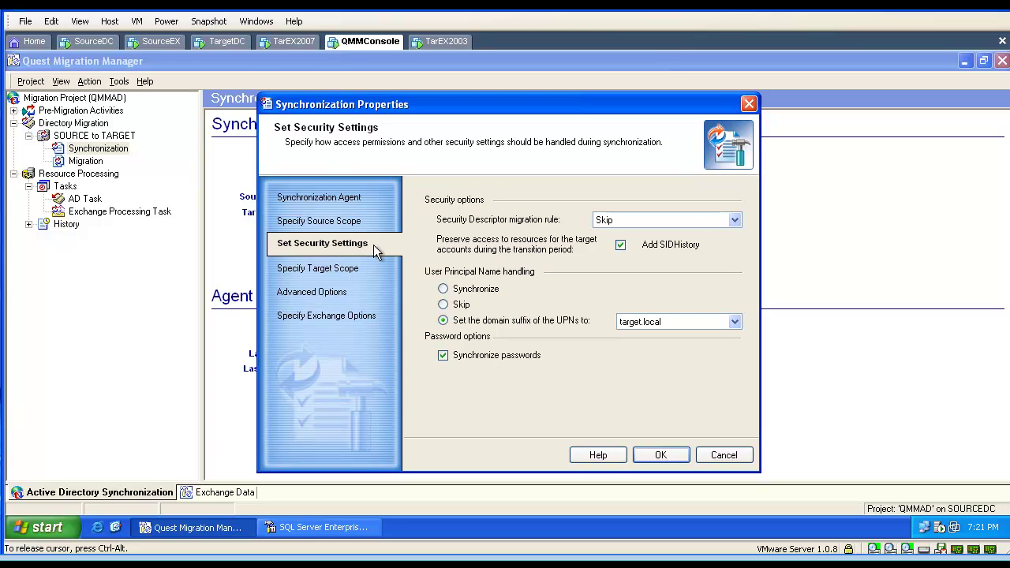
Set User Principal Name handling to Skip, then view Target Scope and Advanced Options
{"action": "left_click", "coordinate": [444, 304]}
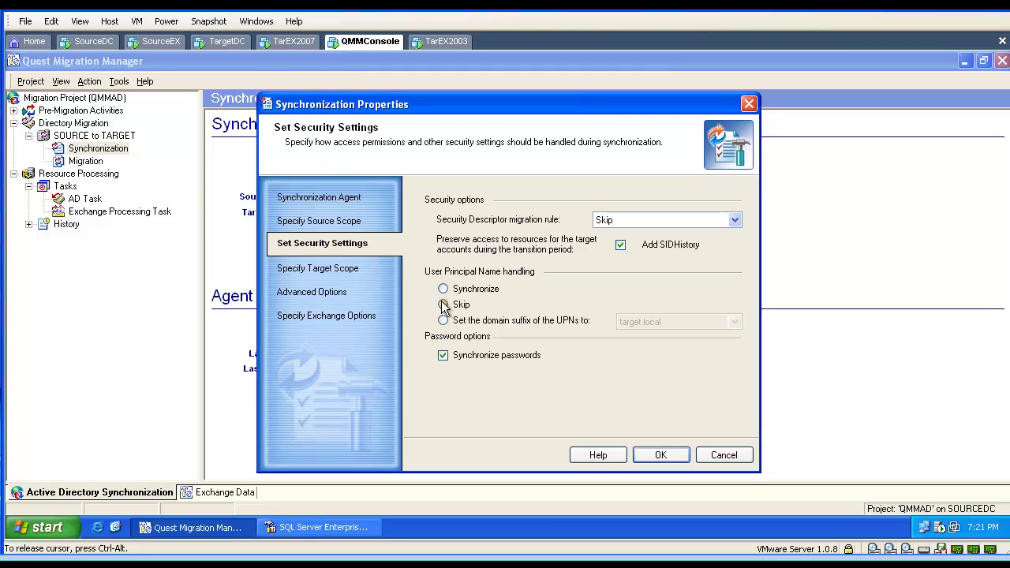
{"action": "left_click", "coordinate": [350, 269]}
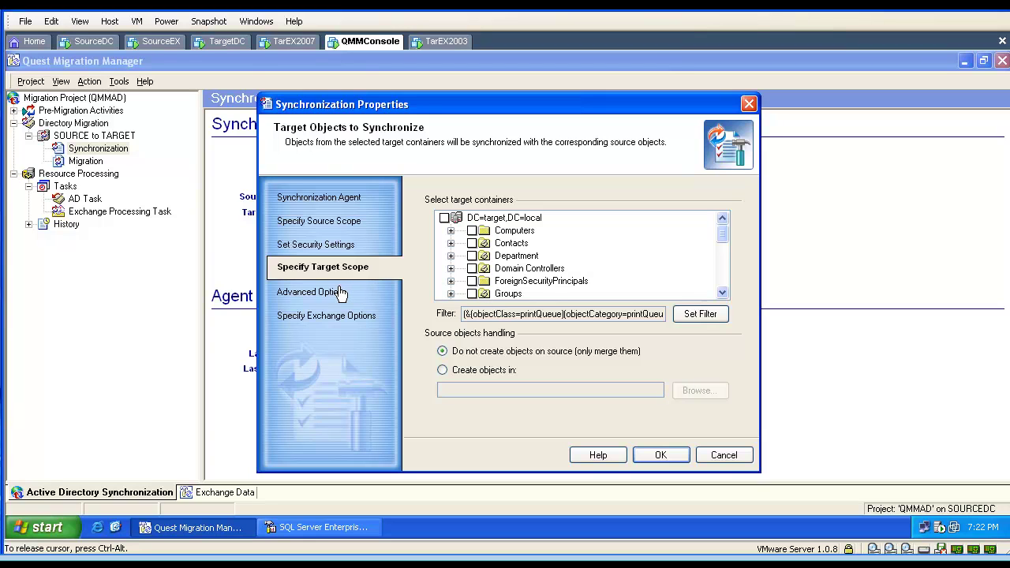
{"action": "left_click", "coordinate": [342, 292]}
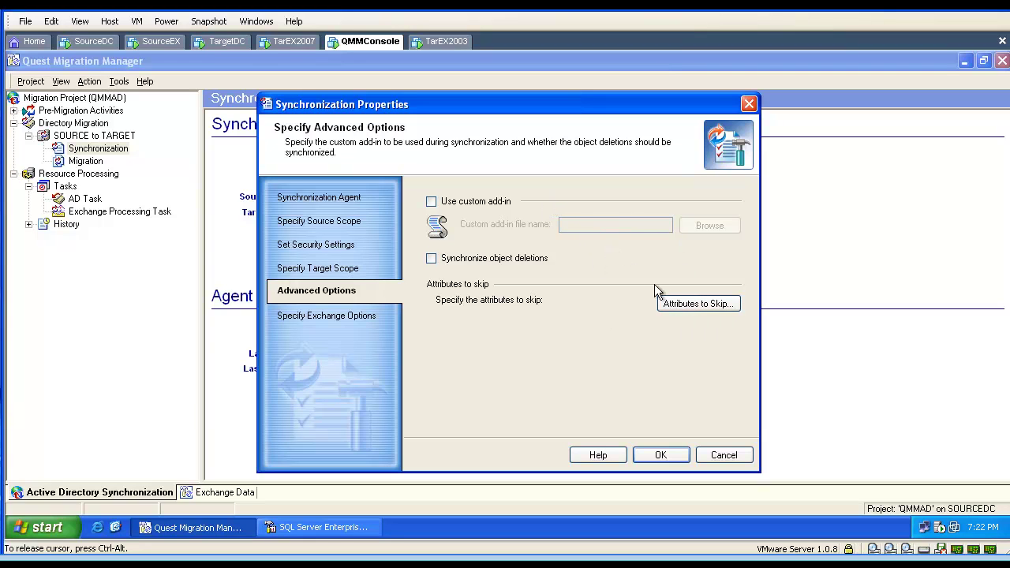
Browse Attributes To Skip with advanced attributes shown, sorted by skip state, then cancel
{"action": "left_click", "coordinate": [677, 304]}
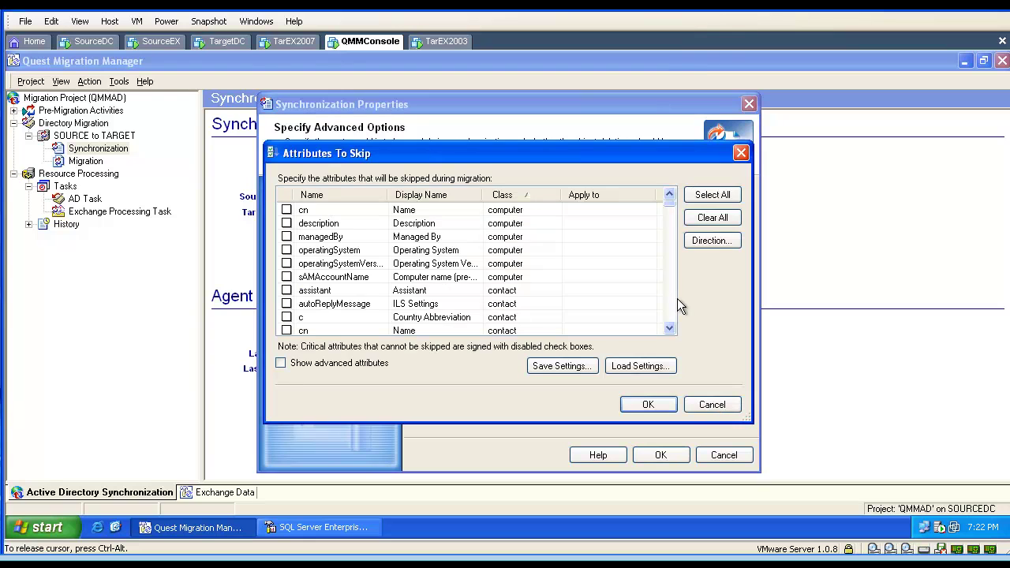
{"action": "left_click", "coordinate": [280, 364]}
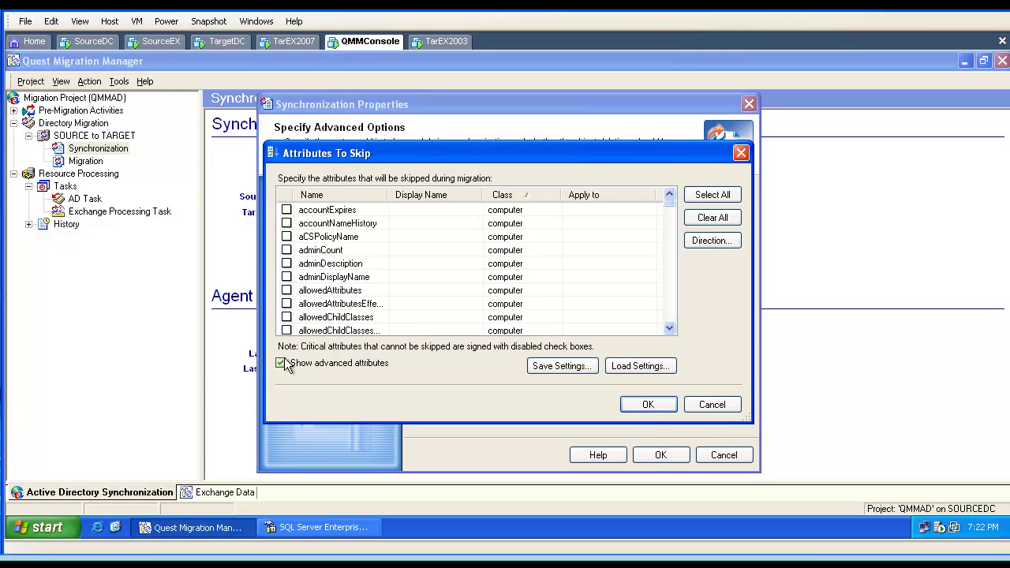
{"action": "left_click", "coordinate": [289, 195]}
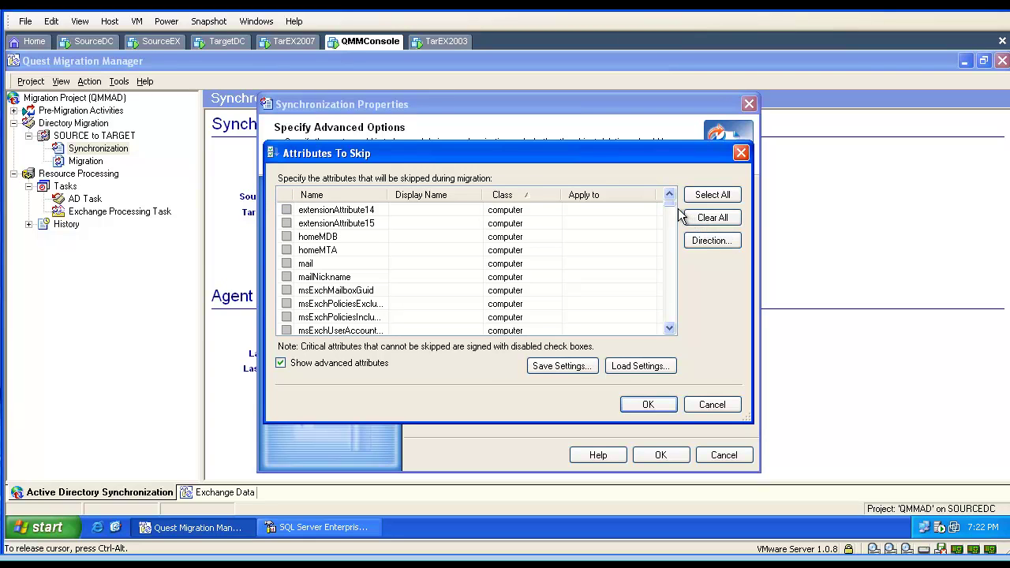
{"action": "left_click_drag", "start_coordinate": [670, 210], "coordinate": [673, 298]}
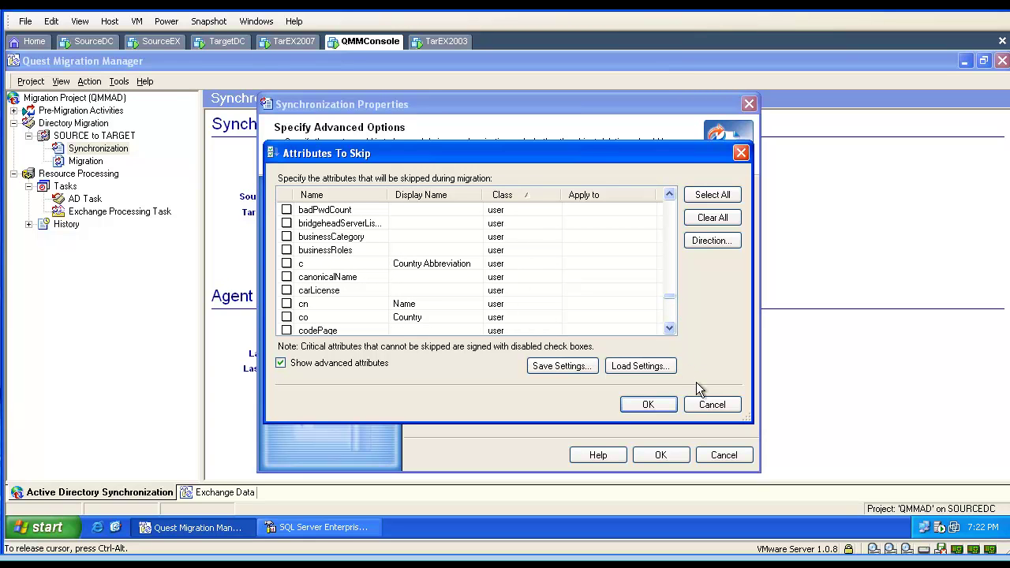
{"action": "left_click", "coordinate": [707, 411]}
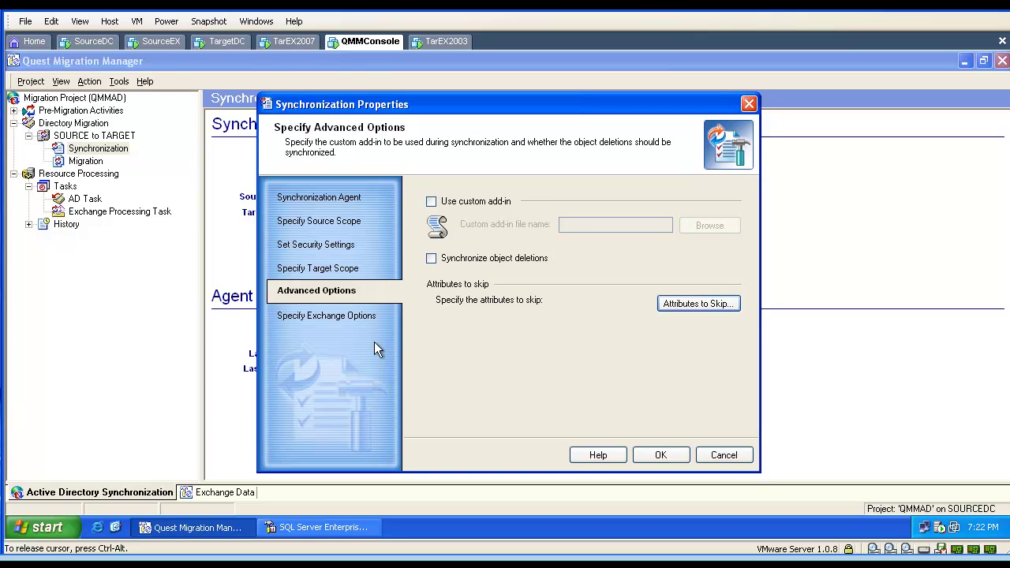
View Exchange Options, discard synchronization changes, and show the Migration Project (QMMAD) overview
{"action": "left_click", "coordinate": [348, 317]}
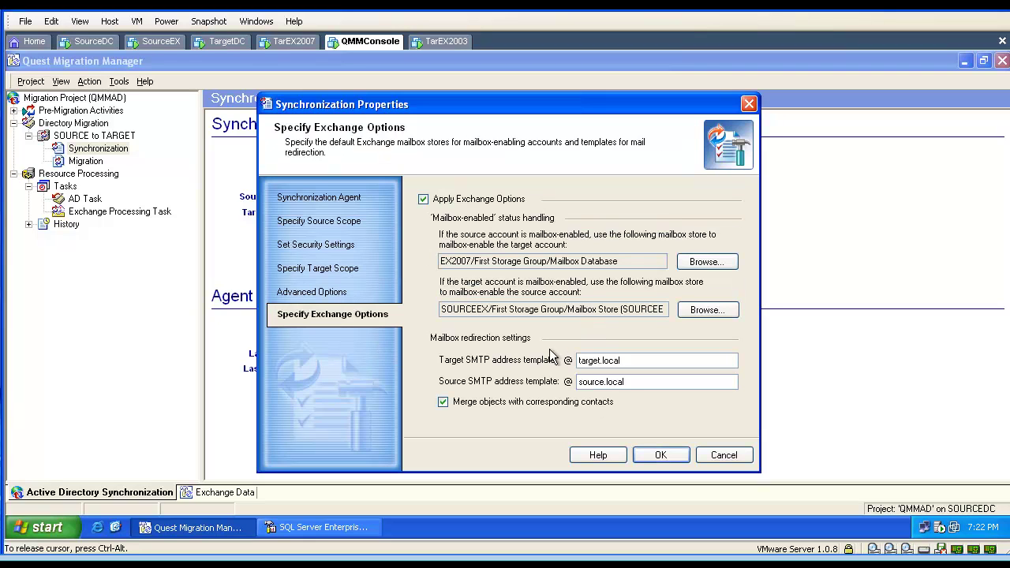
{"action": "left_click", "coordinate": [730, 458]}
{"action": "key", "text": "Return"}
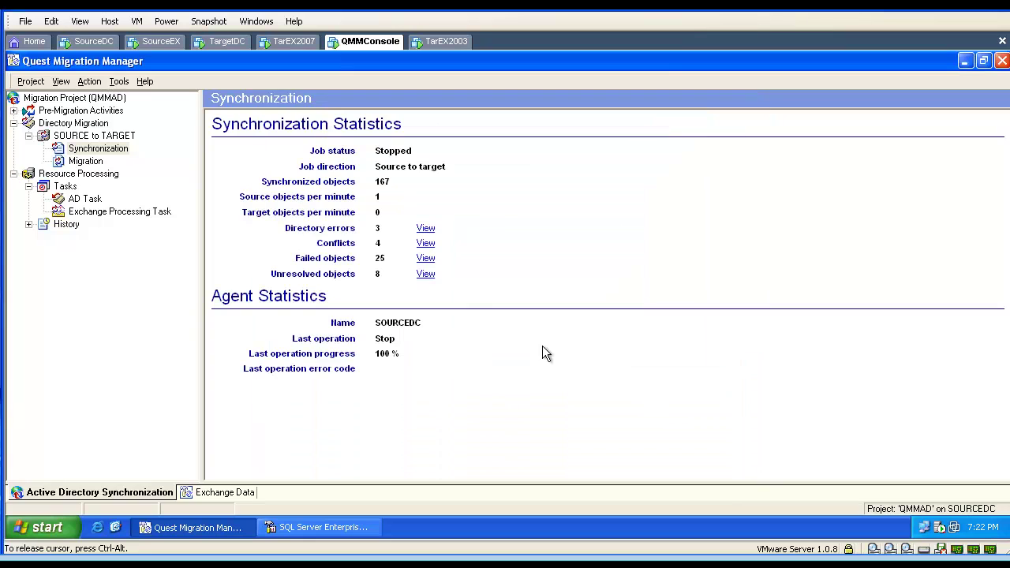
{"action": "left_click", "coordinate": [109, 99]}
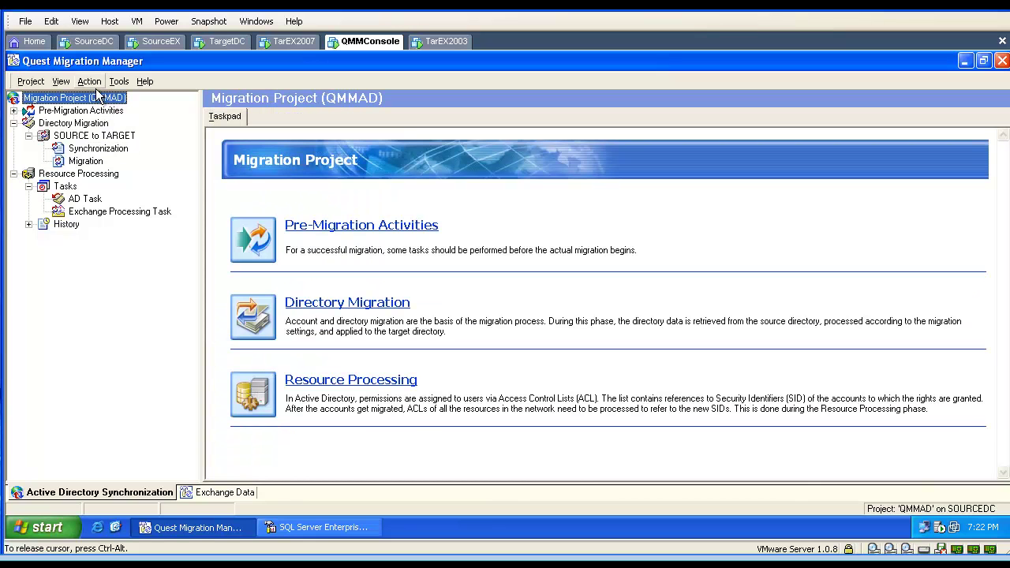
{"action": "left_click", "coordinate": [94, 82]}
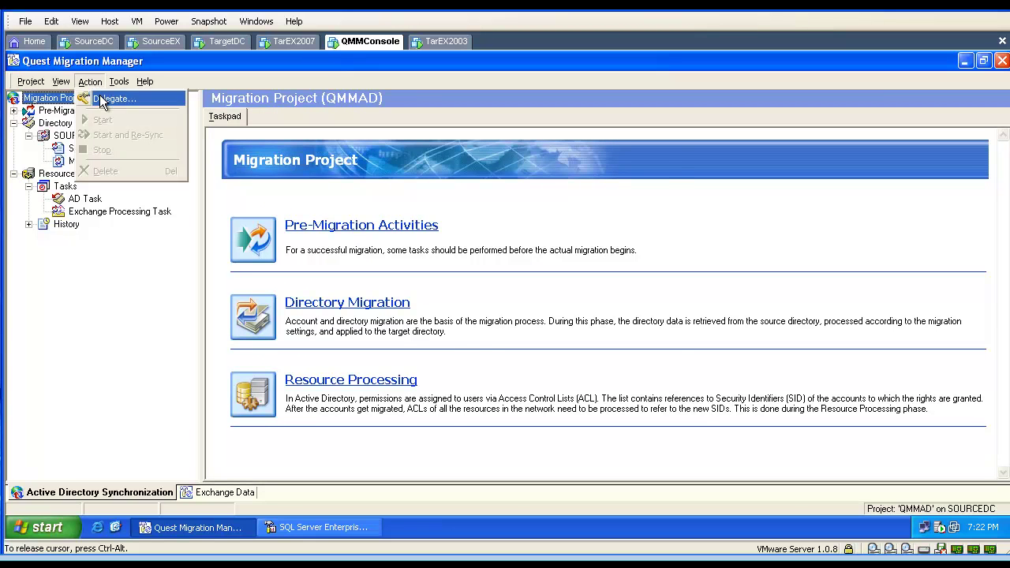
{"action": "left_click", "coordinate": [110, 99]}
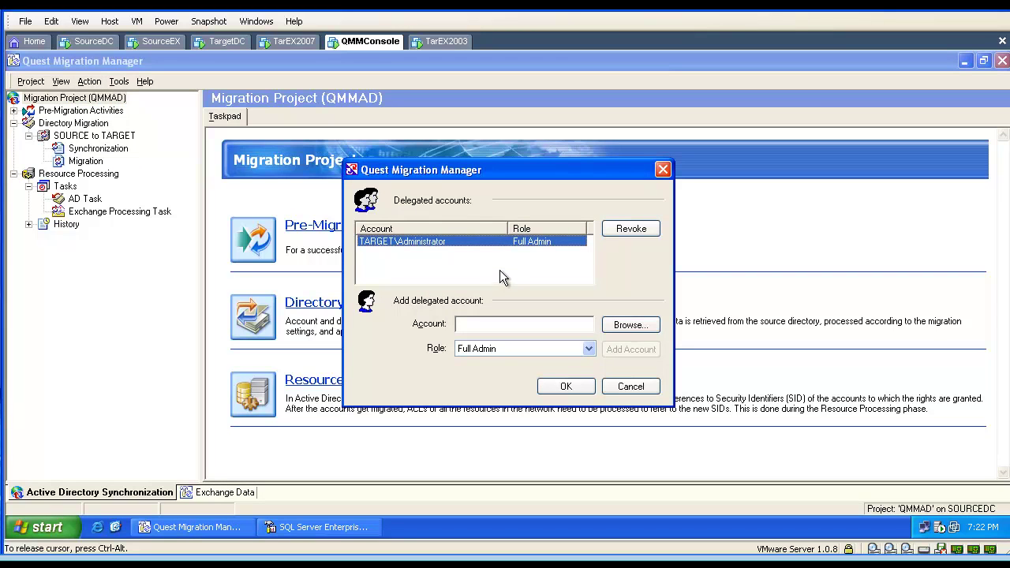
{"action": "left_click", "coordinate": [555, 321]}
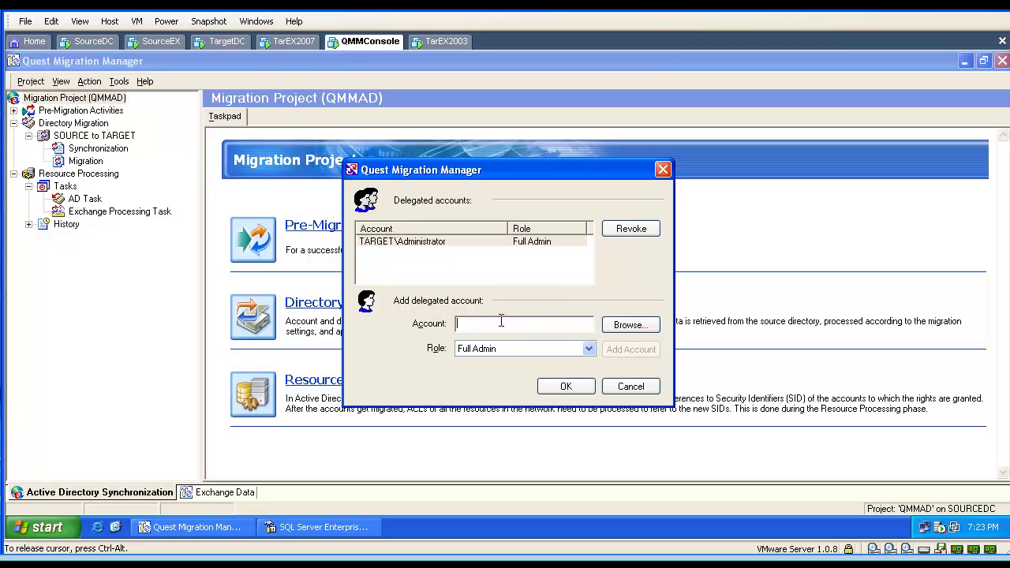
{"action": "left_click", "coordinate": [588, 349]}
{"action": "left_click", "coordinate": [587, 359]}
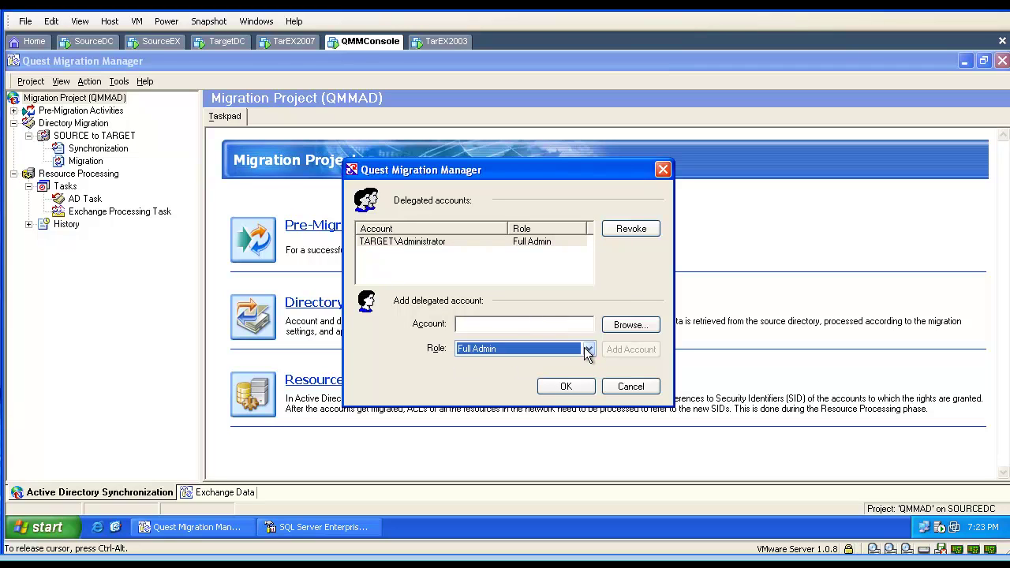
{"action": "left_click", "coordinate": [647, 387]}
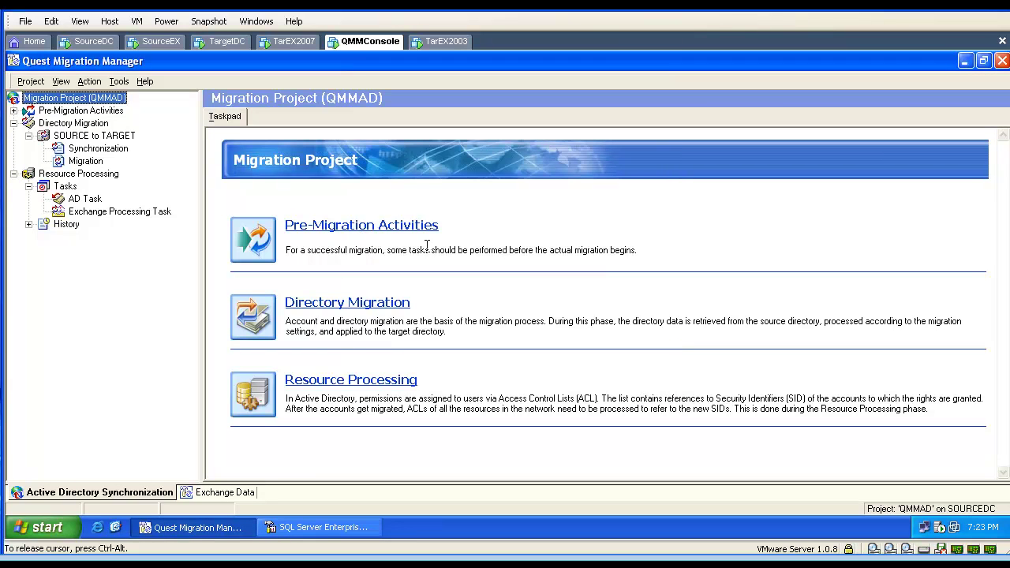
{"action": "left_click", "coordinate": [120, 82]}
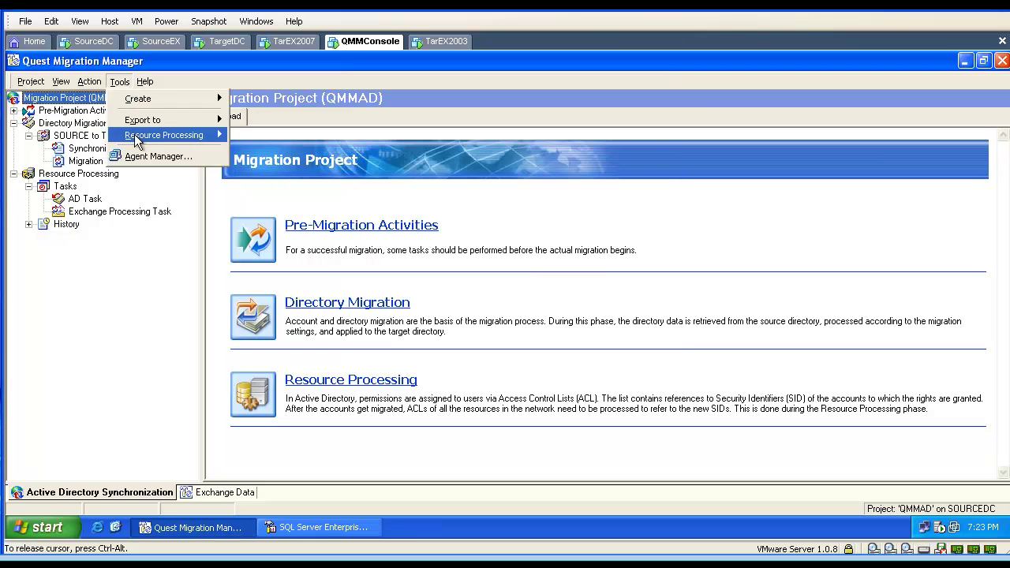
From Tools > Agent Manager, select the SOURCEDC agent and open its Properties
{"action": "left_click", "coordinate": [135, 156]}
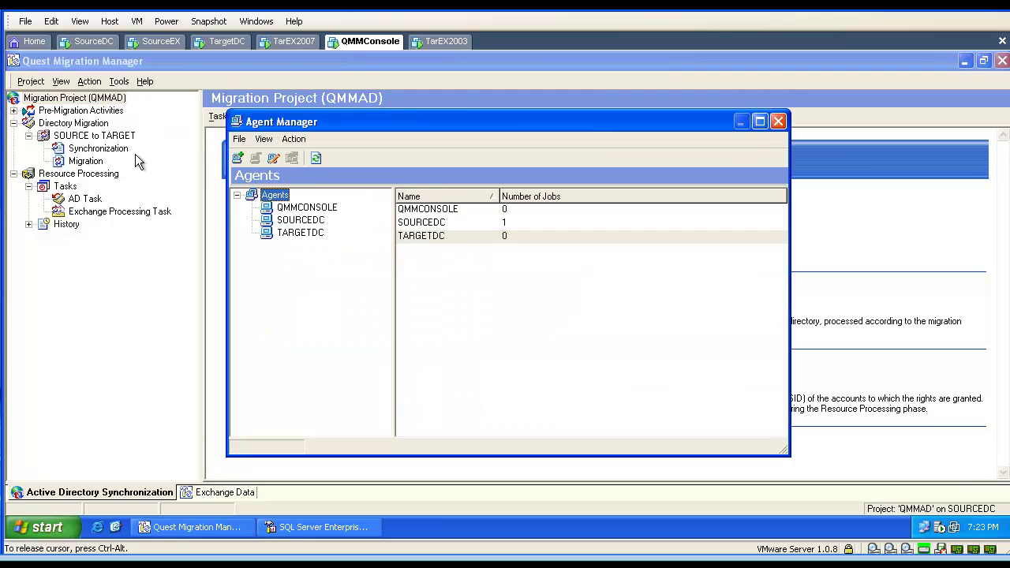
{"action": "left_click", "coordinate": [290, 222]}
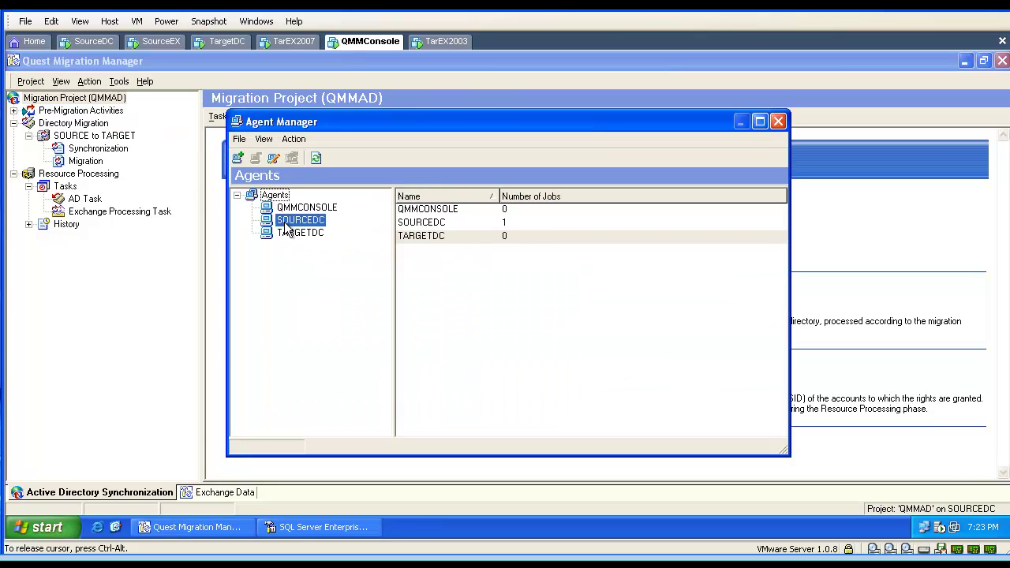
{"action": "right_click", "coordinate": [287, 222]}
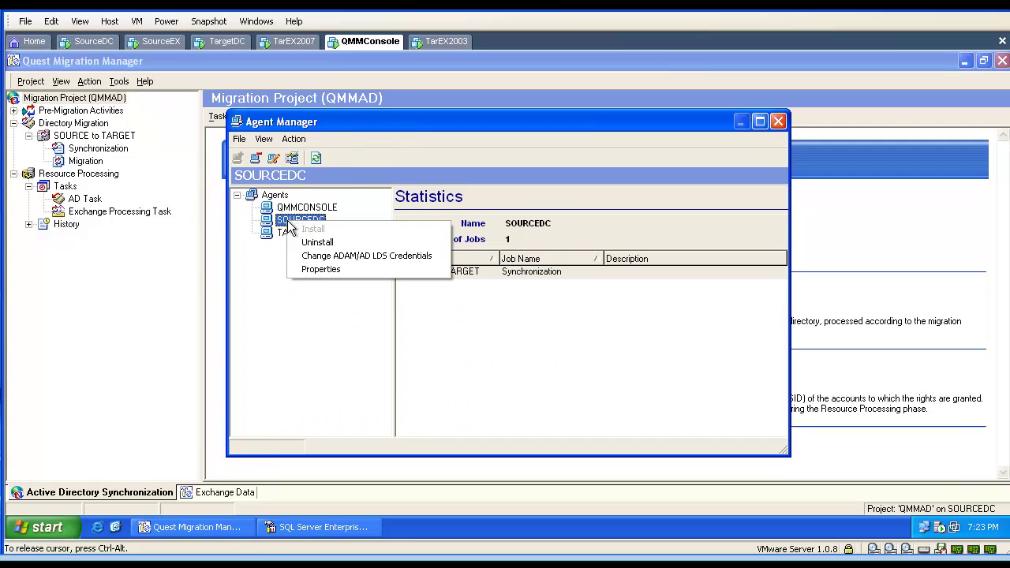
{"action": "left_click", "coordinate": [320, 271]}
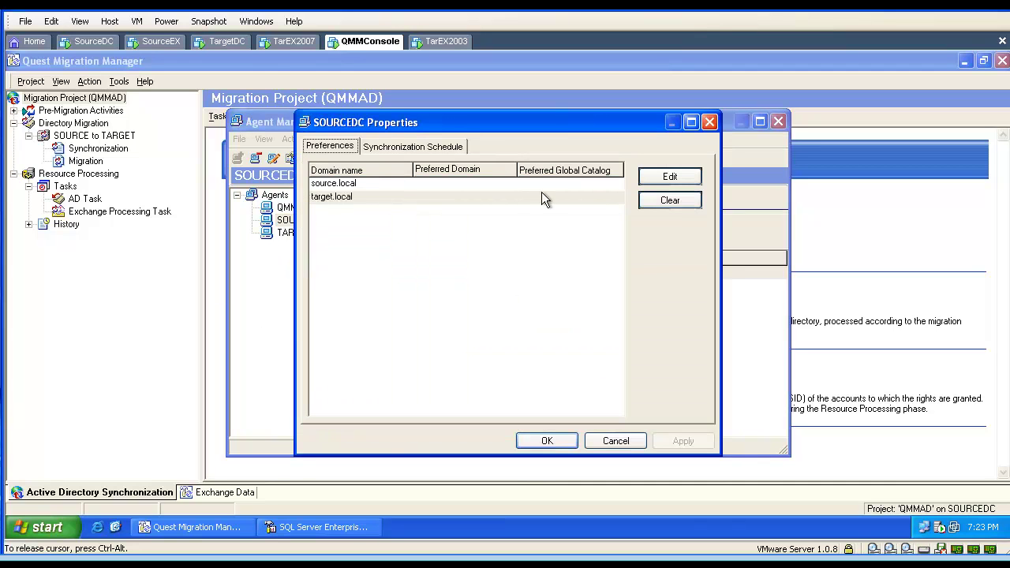
Inspect target.local preferences and the Sunday–Tuesday 3 AM–10 PM schedule, then cancel unsaved
{"action": "left_click", "coordinate": [659, 180]}
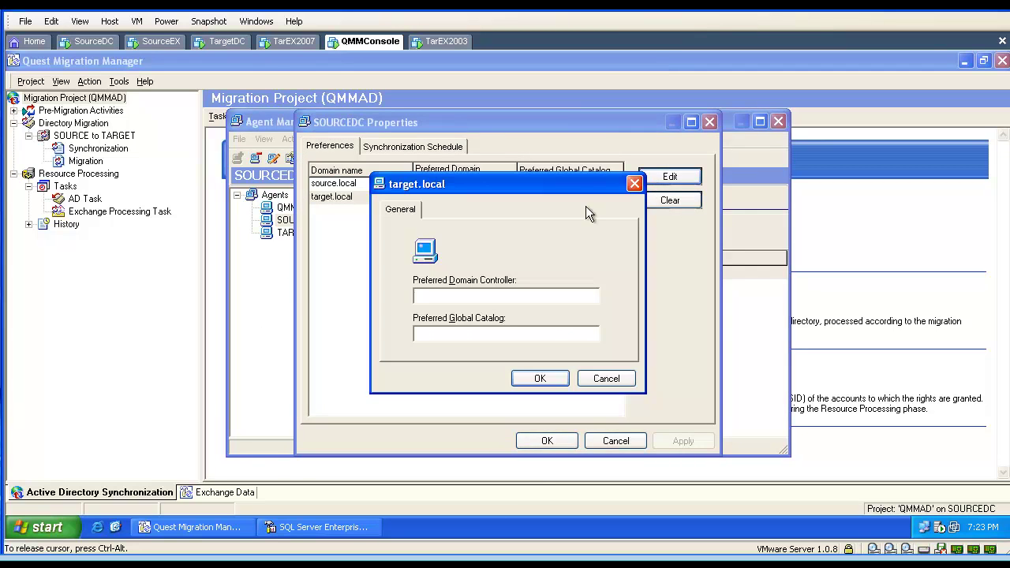
{"action": "left_click", "coordinate": [604, 379]}
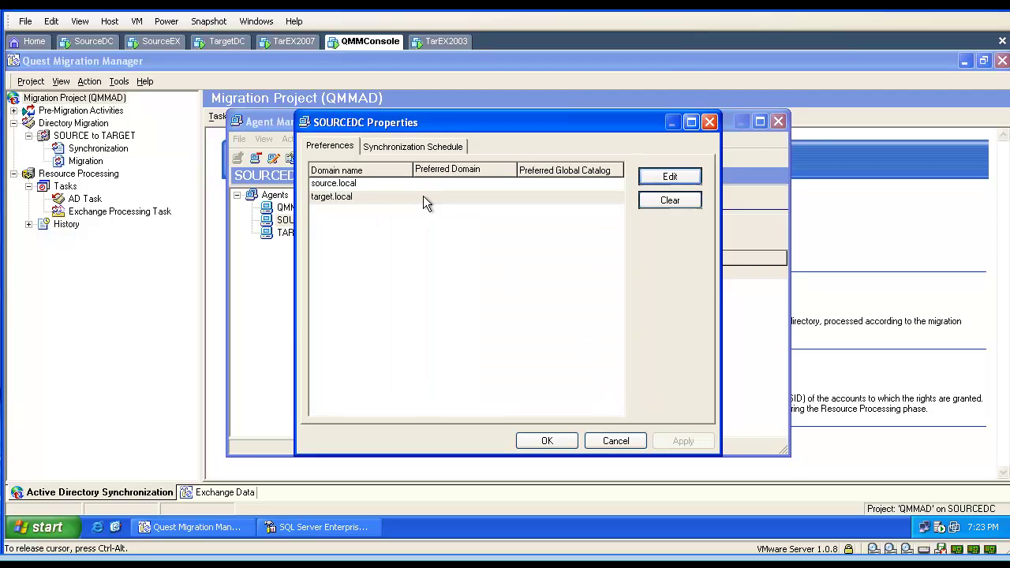
{"action": "left_click", "coordinate": [431, 149]}
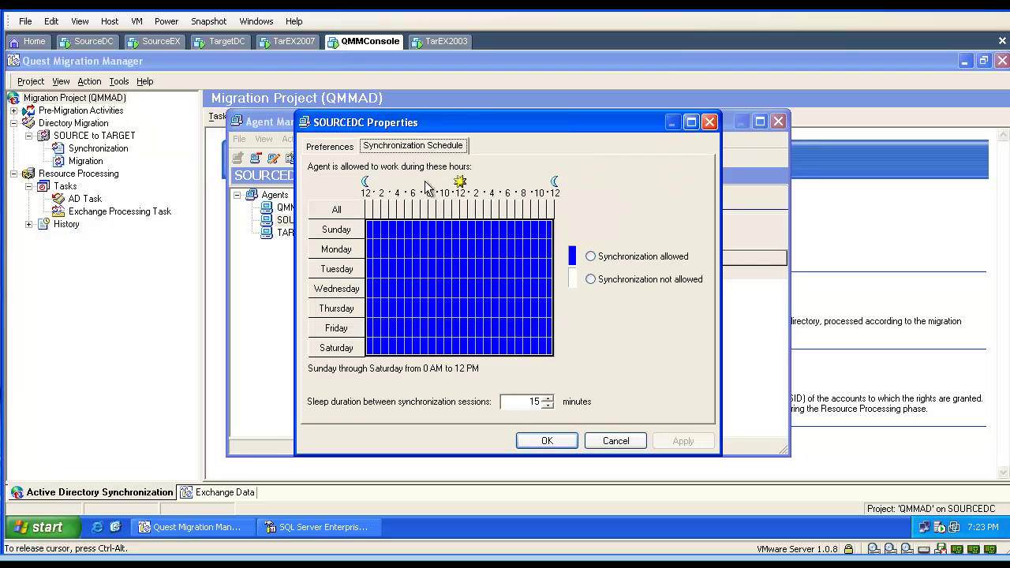
{"action": "left_click_drag", "start_coordinate": [393, 235], "coordinate": [532, 266]}
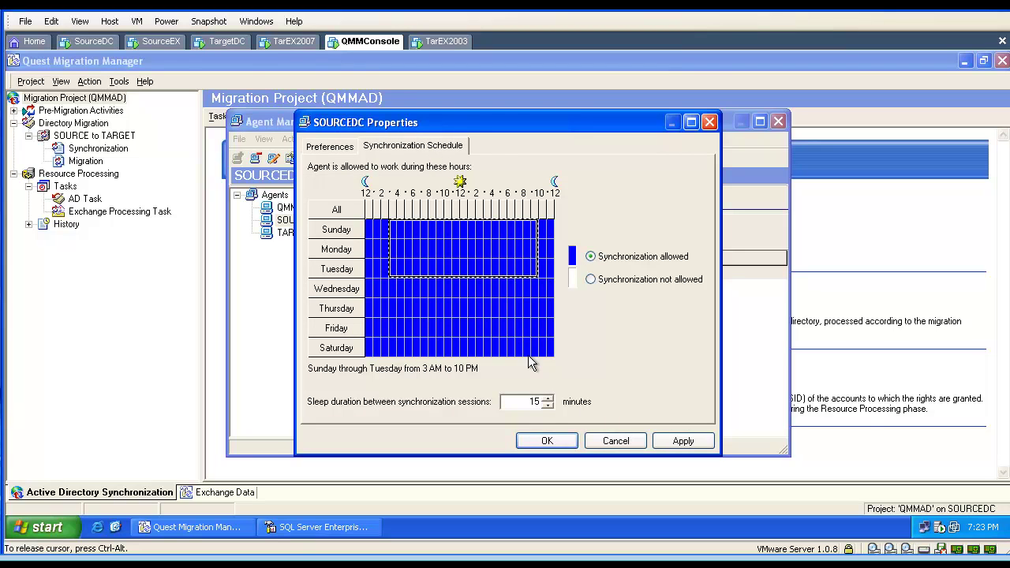
{"action": "left_click", "coordinate": [608, 442]}
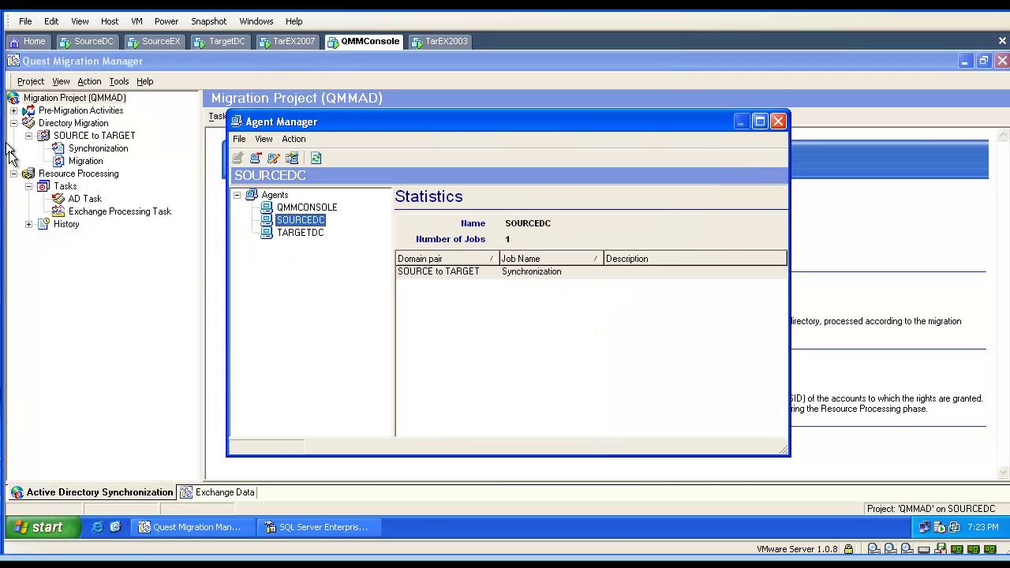
Close Agent Manager and start Project > Open Project, keeping QMMAD on the ADAM/ADLDS server
{"action": "key", "text": "alt+F4"}
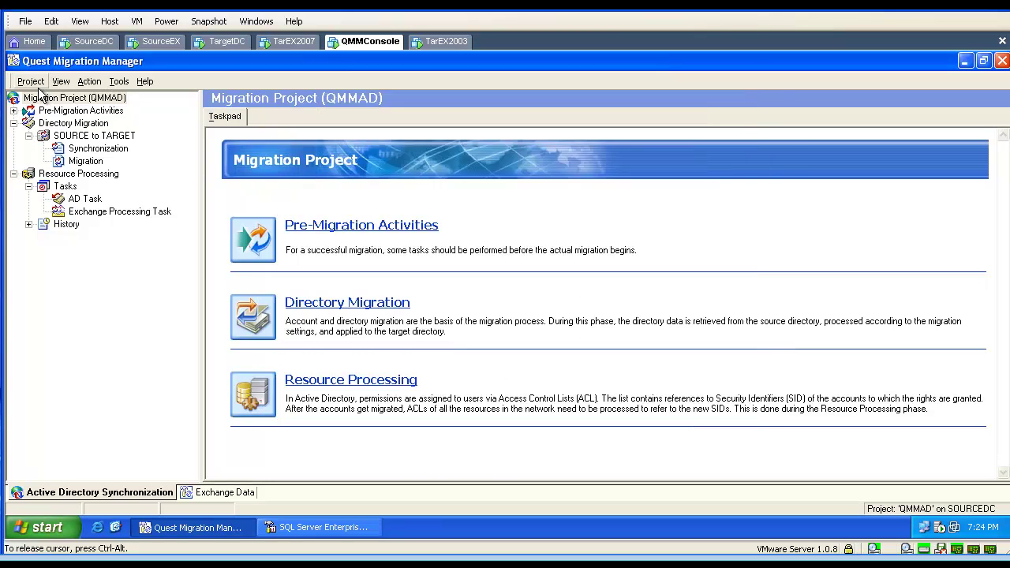
{"action": "left_click", "coordinate": [32, 81]}
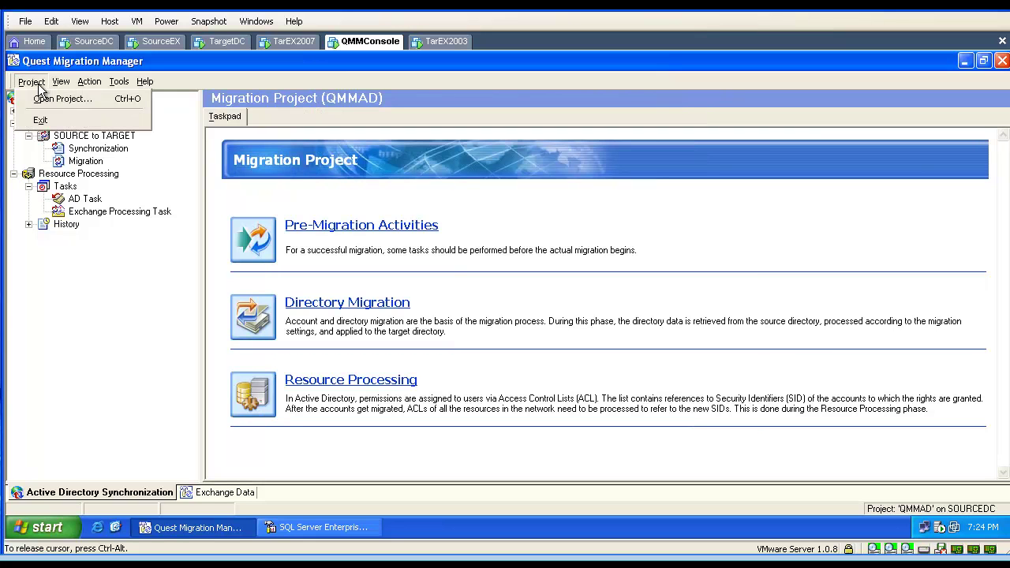
{"action": "left_click", "coordinate": [39, 98]}
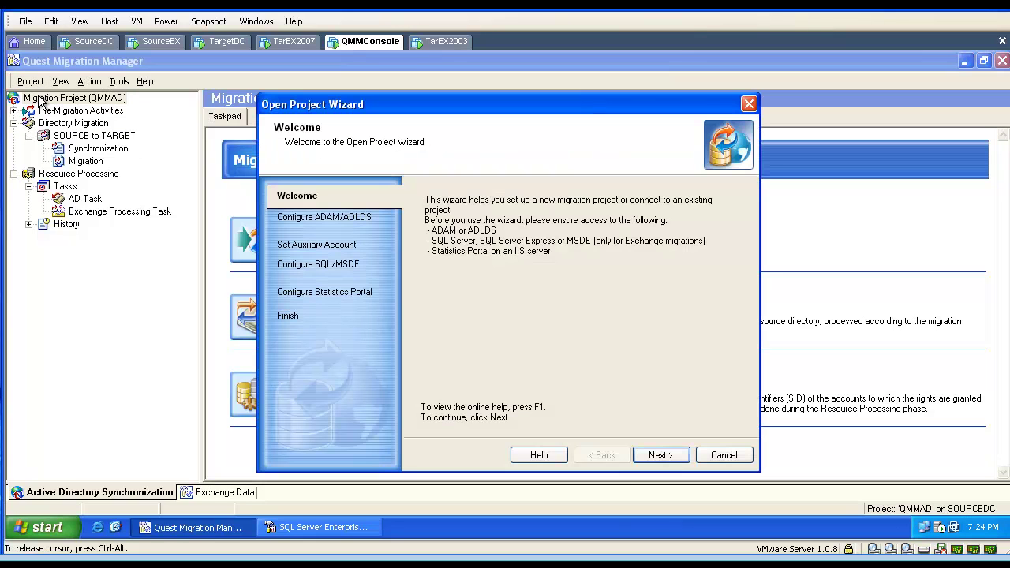
{"action": "left_click", "coordinate": [649, 460]}
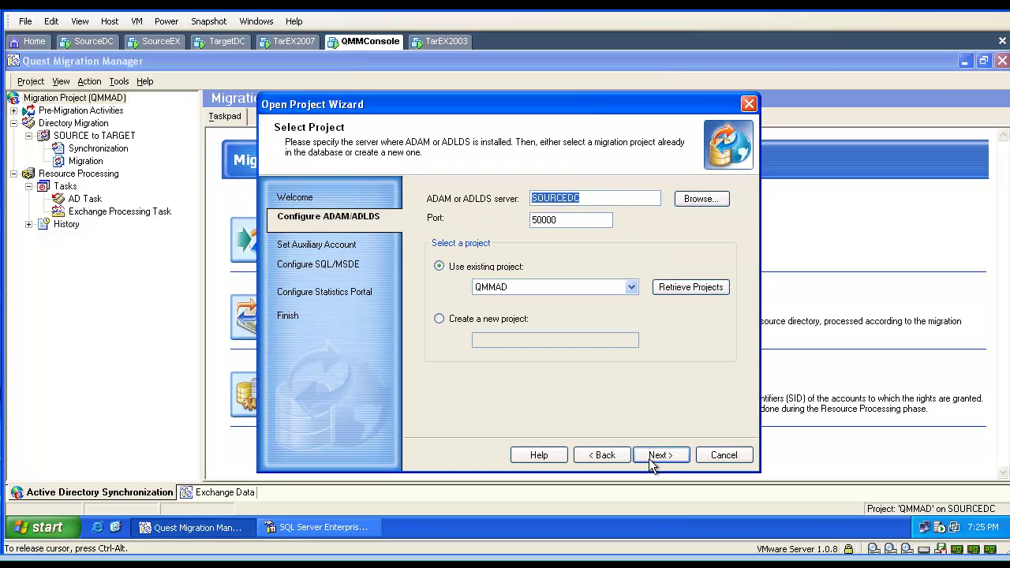
{"action": "left_click", "coordinate": [632, 287]}
{"action": "left_click", "coordinate": [636, 303]}
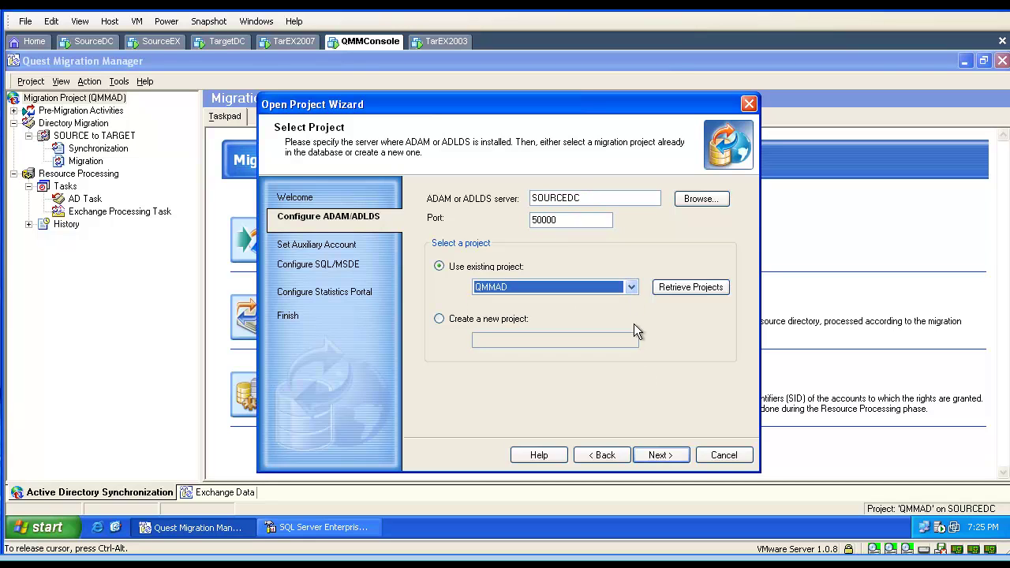
Advance past the auxiliary account, SQL database and Statistics Portal pages to the summary
{"action": "left_click", "coordinate": [670, 454]}
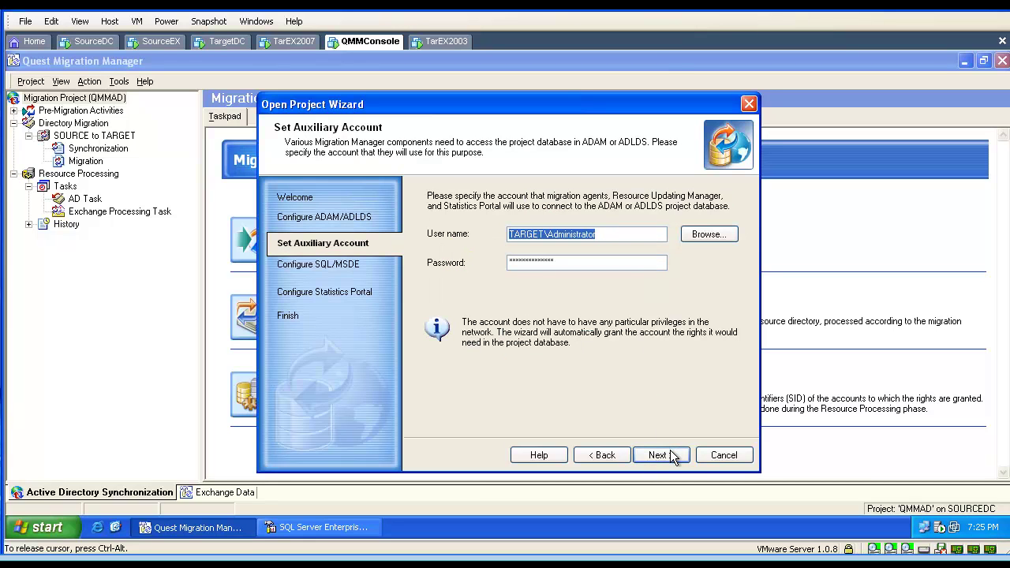
{"action": "left_click", "coordinate": [658, 456]}
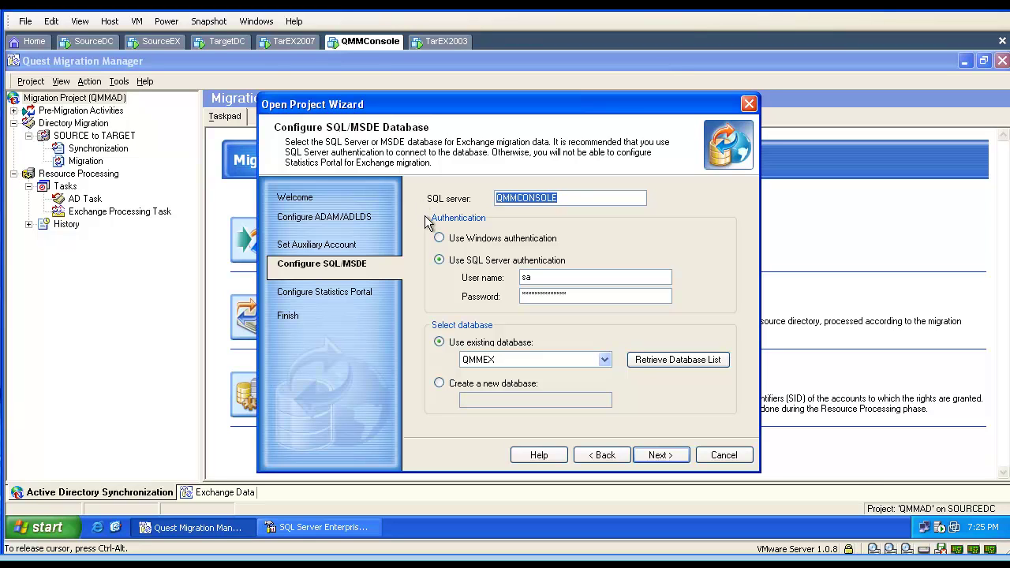
{"action": "left_click", "coordinate": [648, 455]}
{"action": "left_click", "coordinate": [660, 456]}
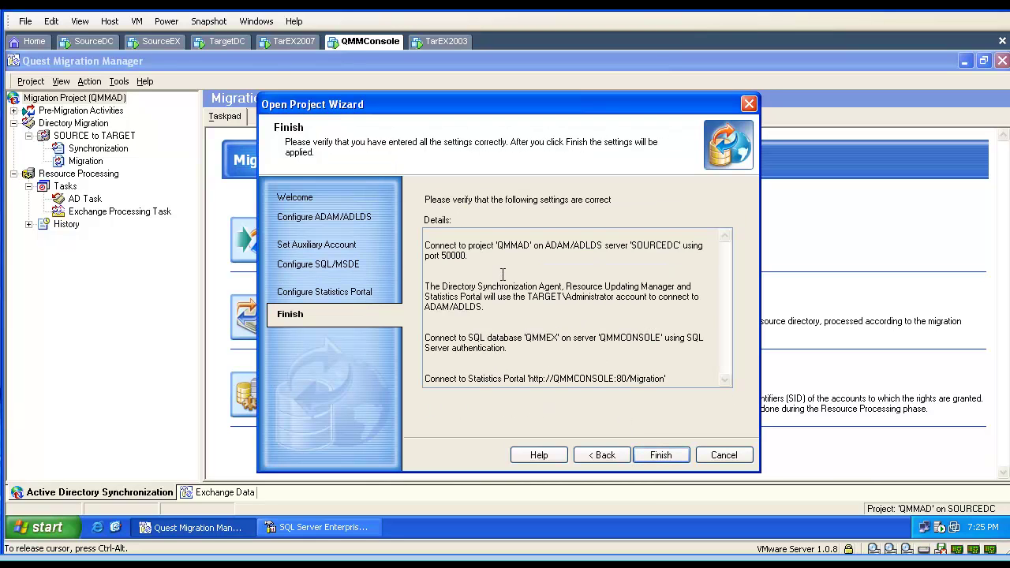
Review the summary's connection, agent account and QMMEX SQL details, then finish the wizard
{"action": "left_click_drag", "start_coordinate": [469, 257], "coordinate": [440, 241]}
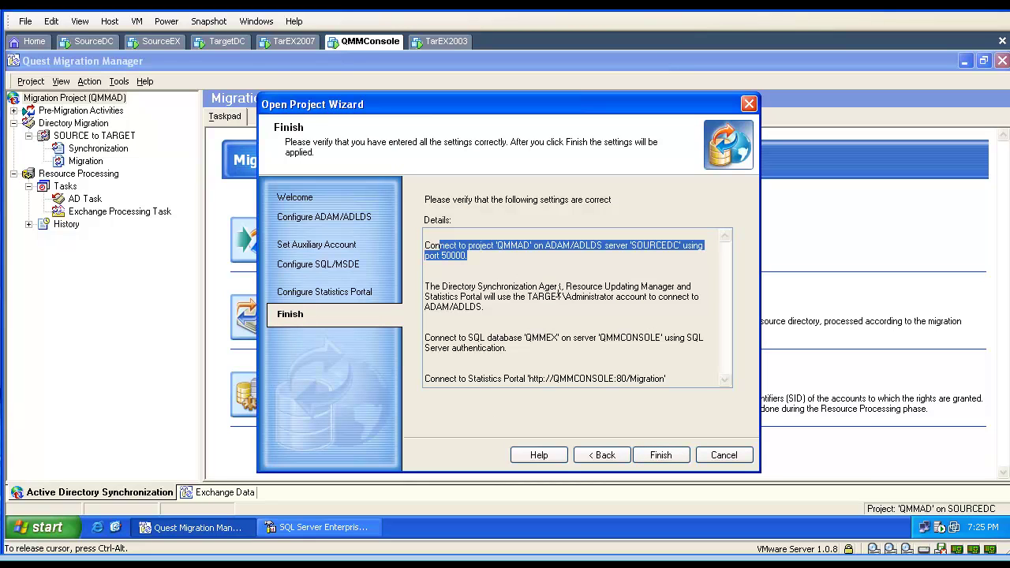
{"action": "left_click_drag", "start_coordinate": [640, 302], "coordinate": [540, 301]}
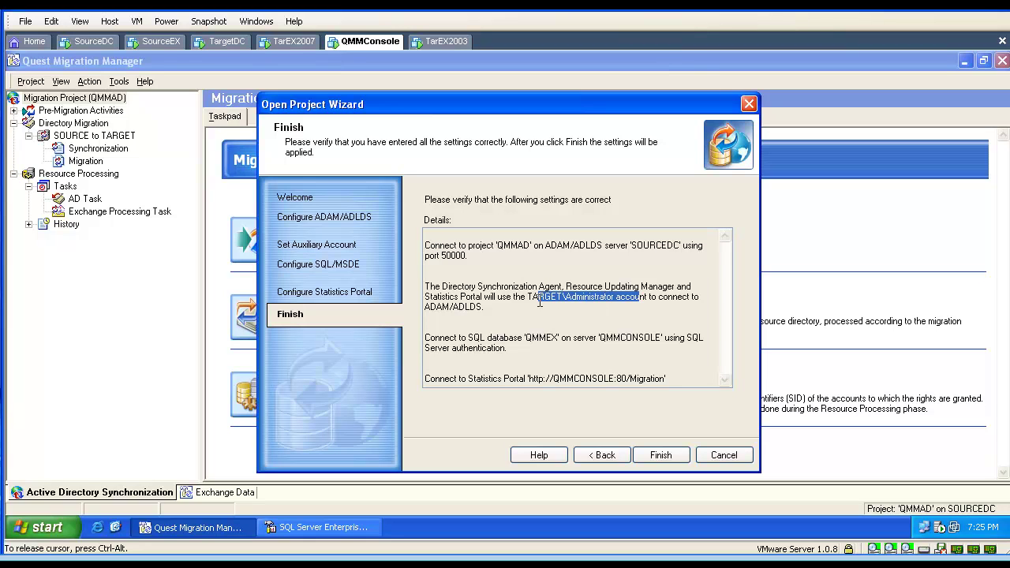
{"action": "left_click", "coordinate": [545, 350]}
{"action": "left_click_drag", "start_coordinate": [521, 347], "coordinate": [424, 340]}
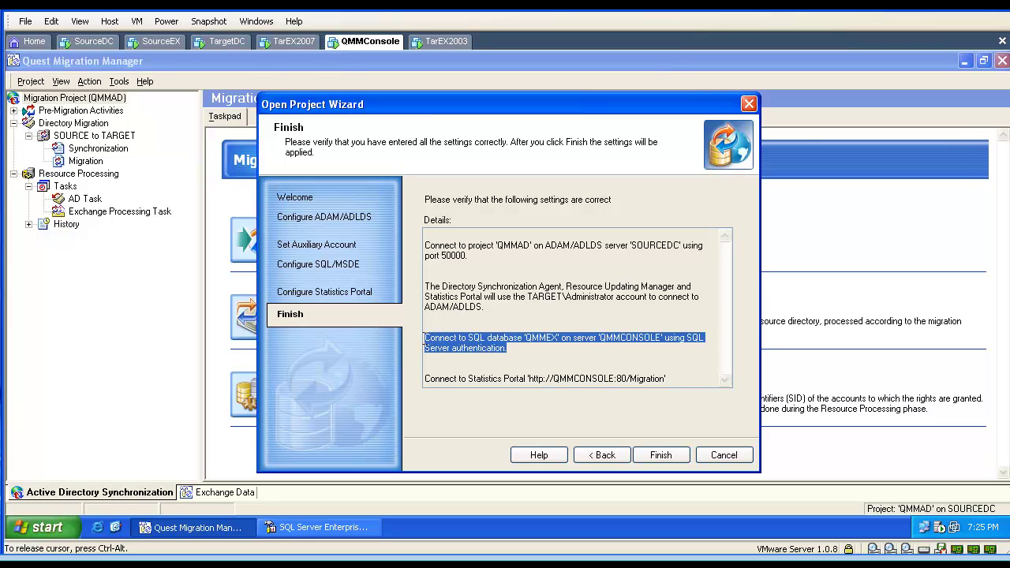
{"action": "left_click", "coordinate": [649, 455]}
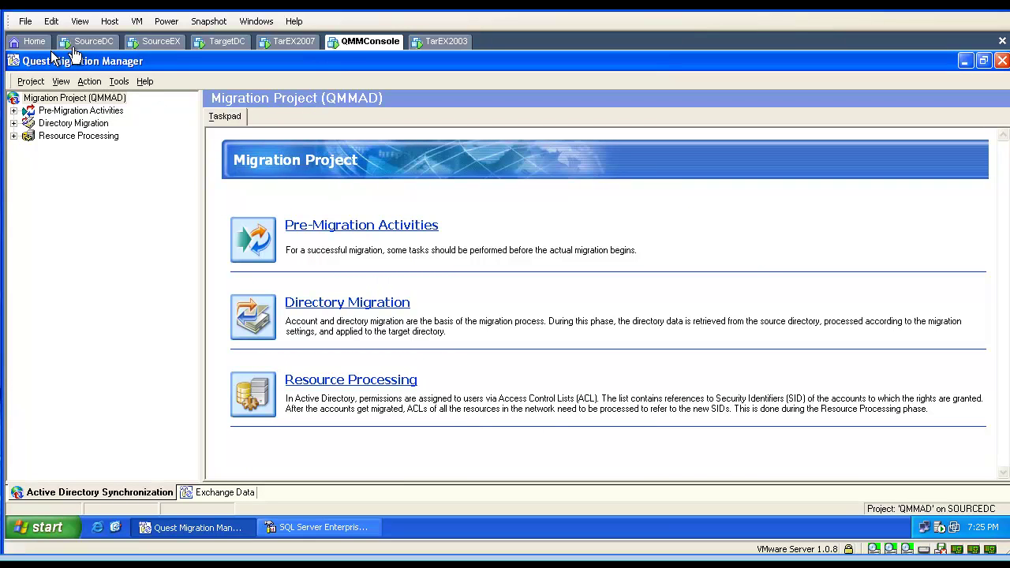
On SourceDC, browse to Quest Software > Migration Manager > DSA > CONFIGS and select dsa.log
{"action": "left_click", "coordinate": [87, 42]}
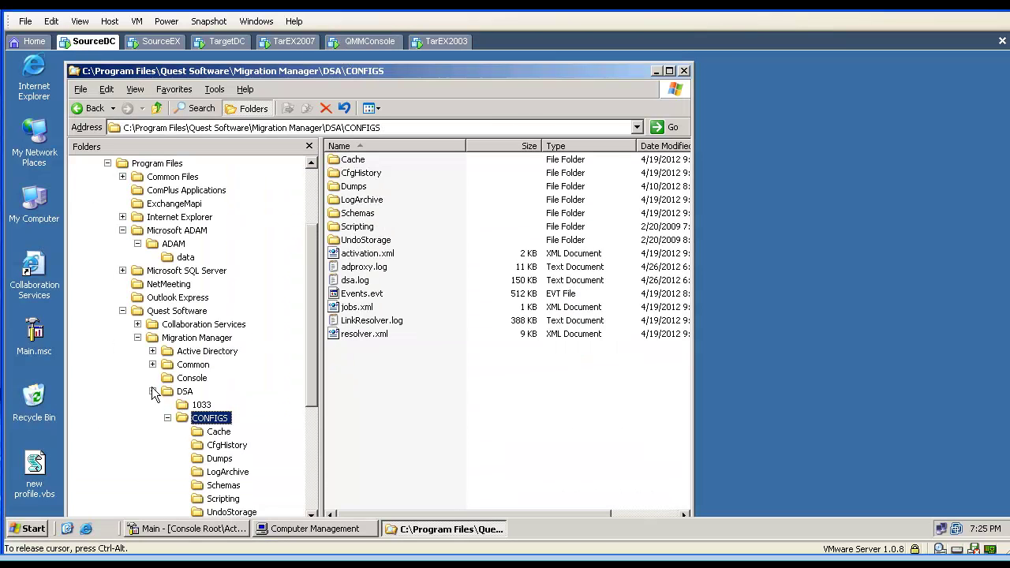
{"action": "left_click", "coordinate": [175, 314]}
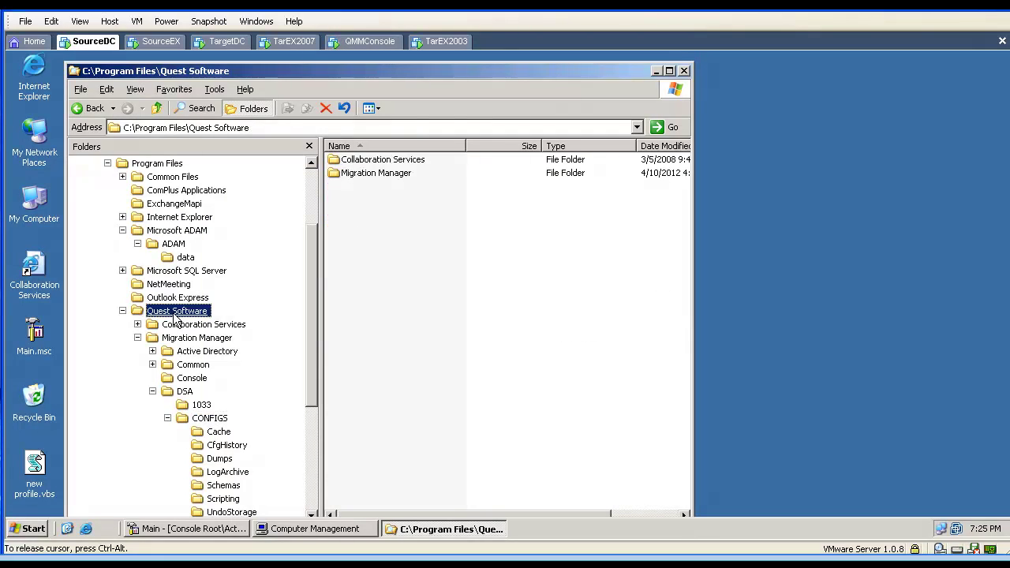
{"action": "left_click", "coordinate": [178, 339]}
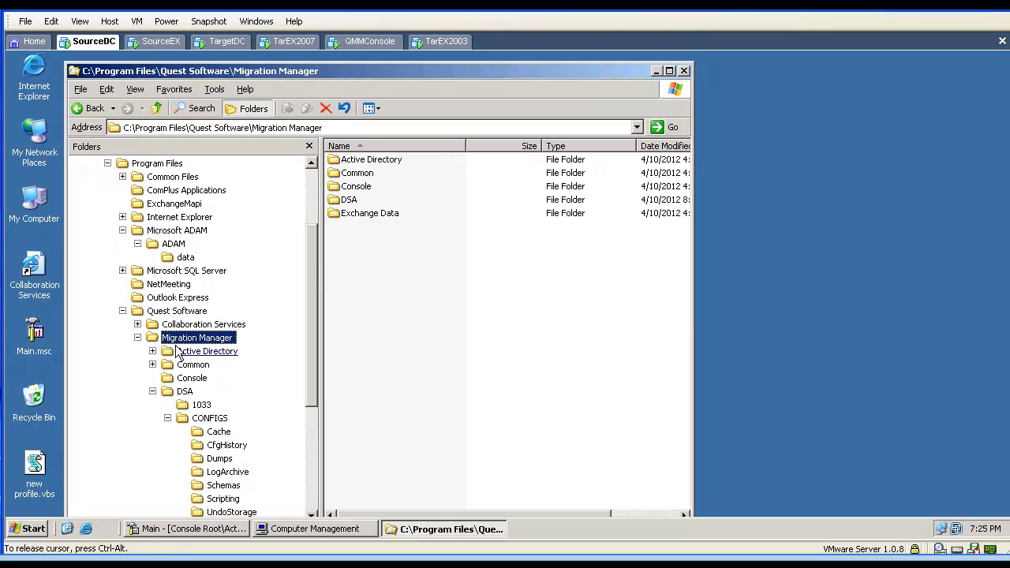
{"action": "left_click", "coordinate": [185, 392]}
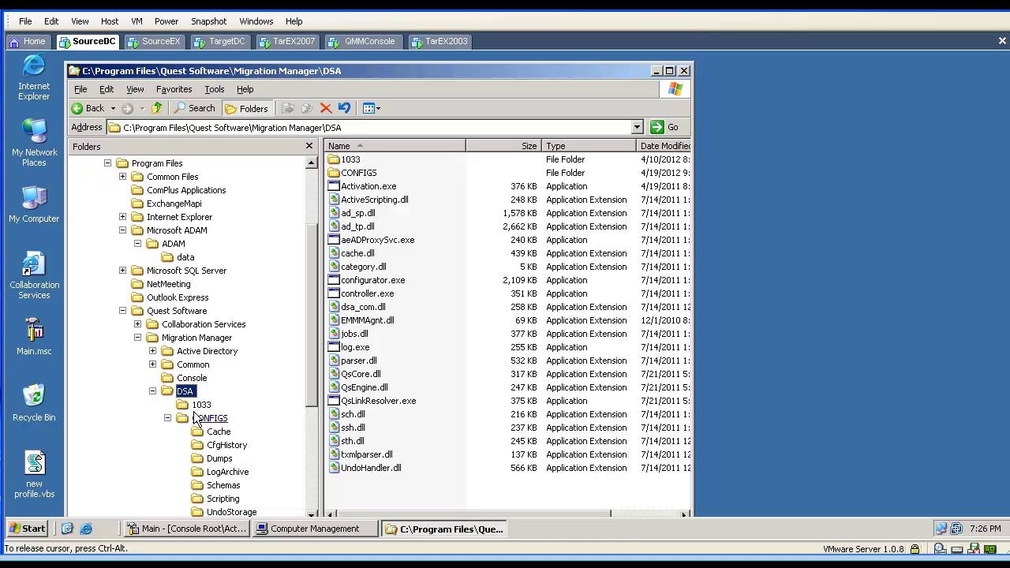
{"action": "left_click", "coordinate": [195, 416]}
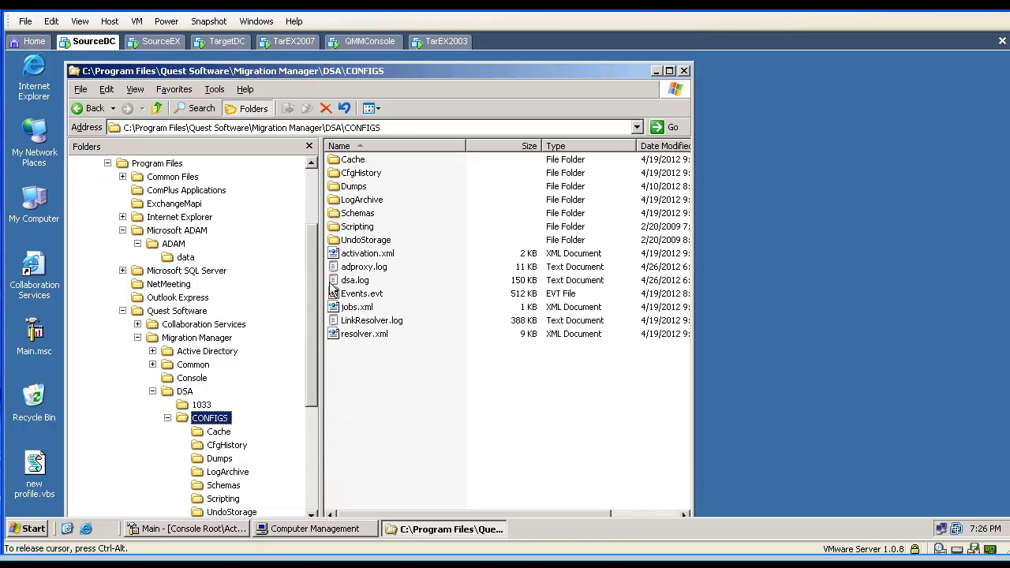
{"action": "left_click", "coordinate": [357, 282]}
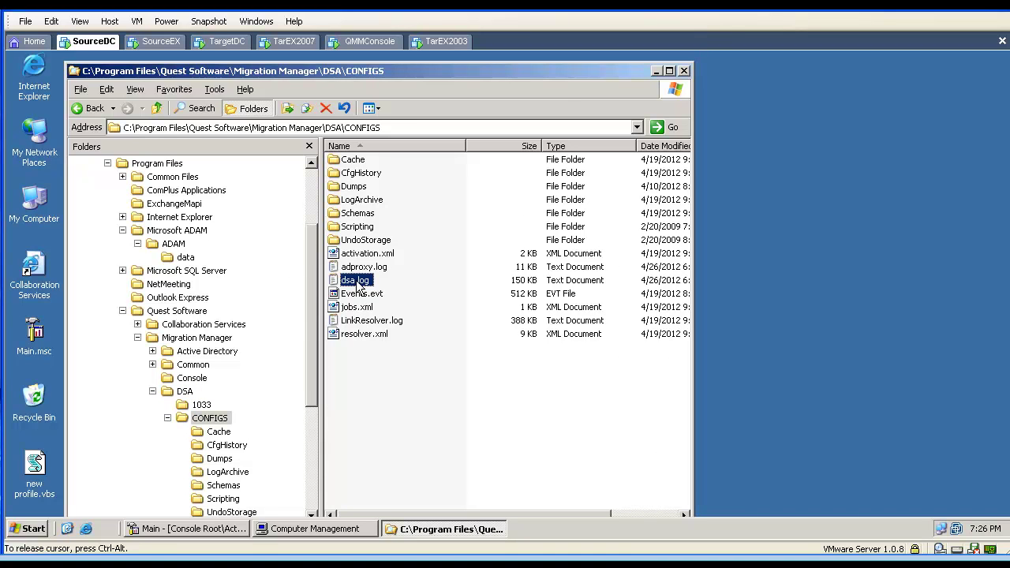
{"action": "double_click", "coordinate": [356, 282]}
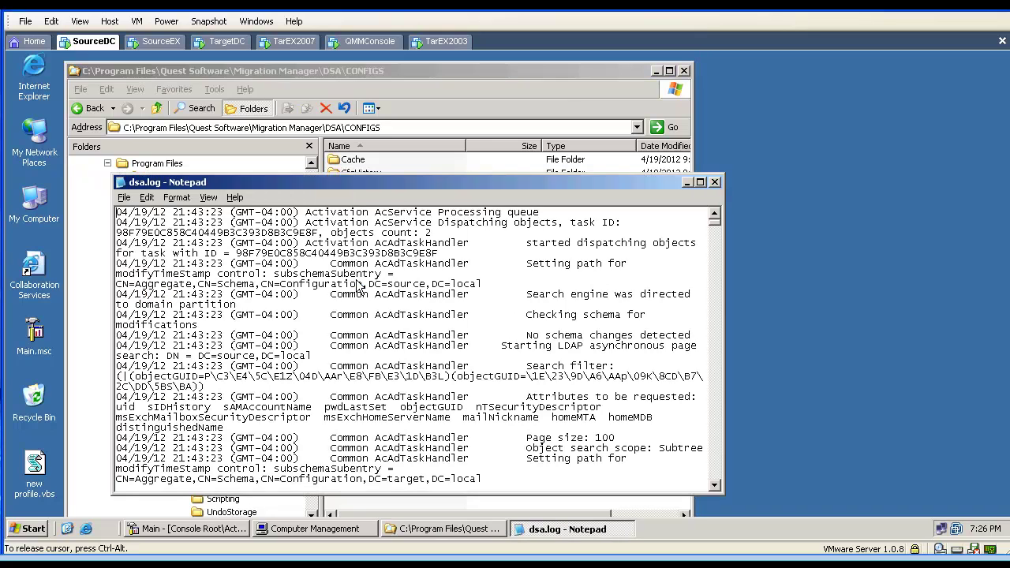
{"action": "scroll", "coordinate": [459, 307], "scroll_direction": "down", "scroll_amount": 5}
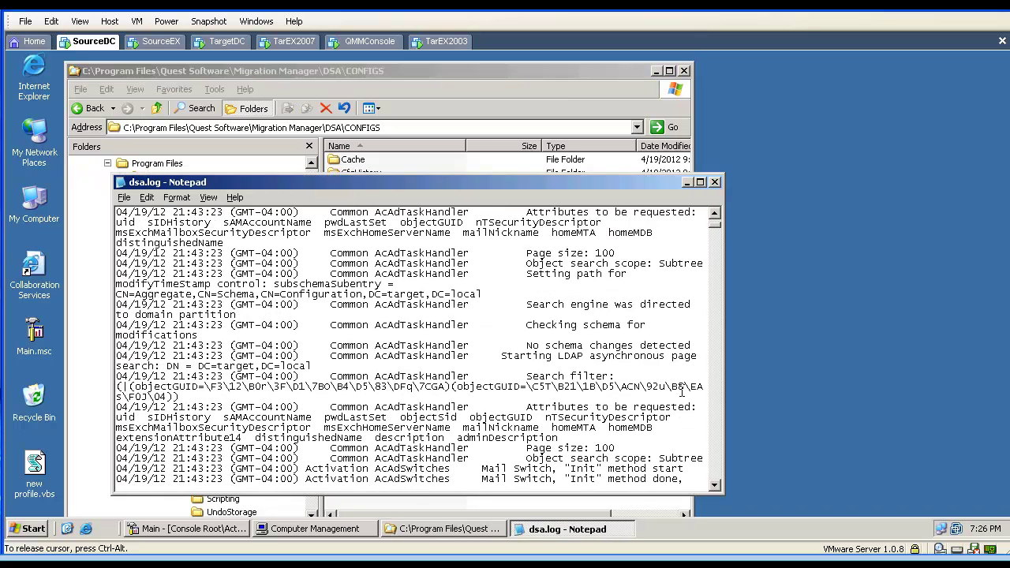
{"action": "scroll", "coordinate": [681, 392], "scroll_direction": "down", "scroll_amount": 5}
{"action": "scroll", "coordinate": [682, 392], "scroll_direction": "down", "scroll_amount": 10}
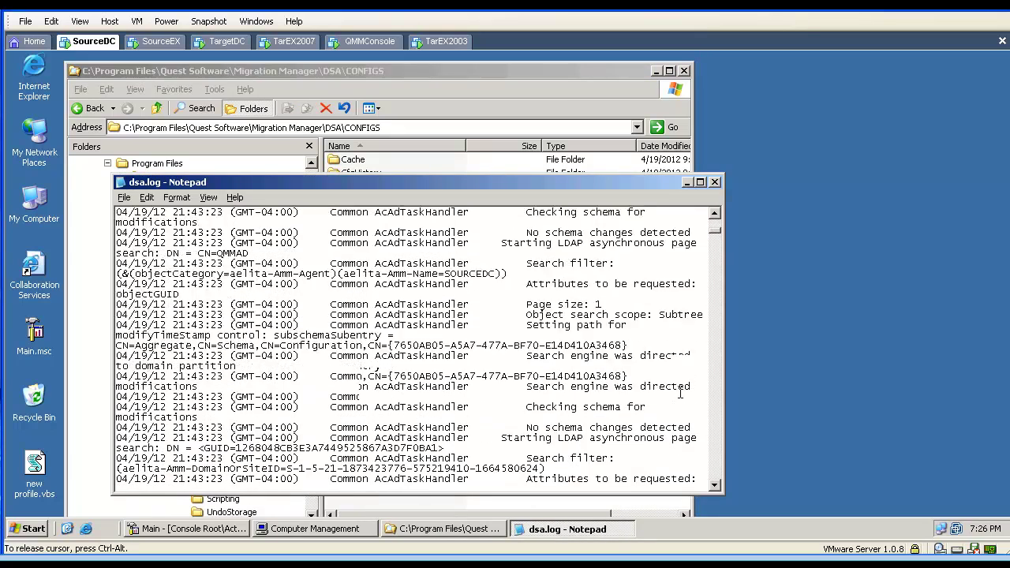
{"action": "scroll", "coordinate": [680, 392], "scroll_direction": "down", "scroll_amount": 10}
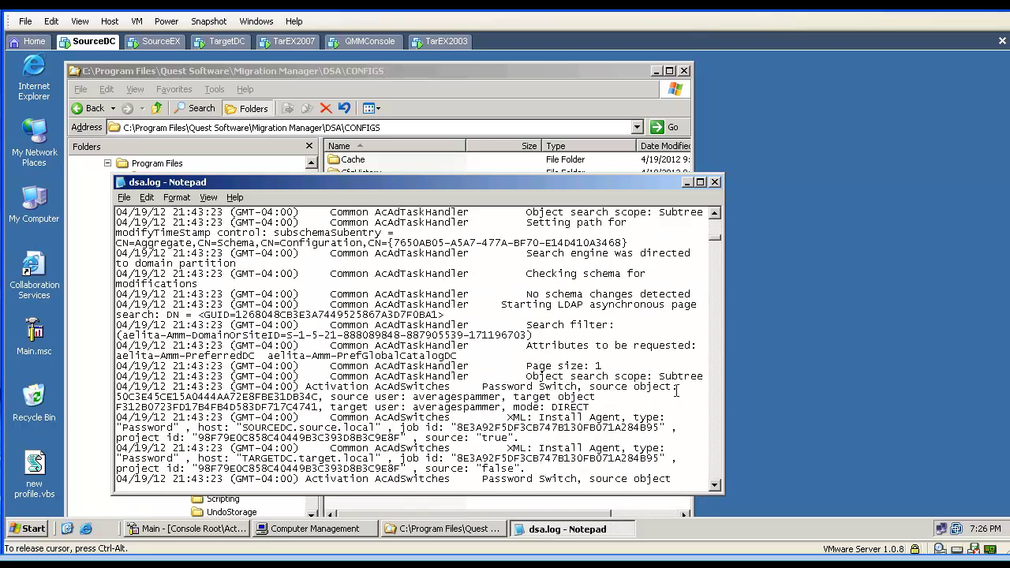
{"action": "scroll", "coordinate": [670, 393], "scroll_direction": "down", "scroll_amount": 2}
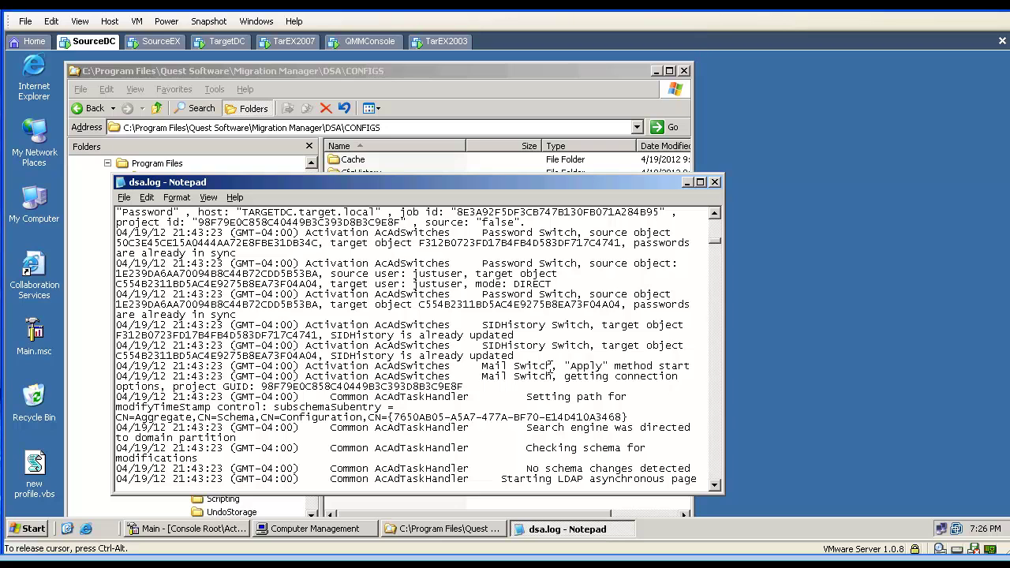
{"action": "left_click_drag", "start_coordinate": [543, 366], "coordinate": [295, 347]}
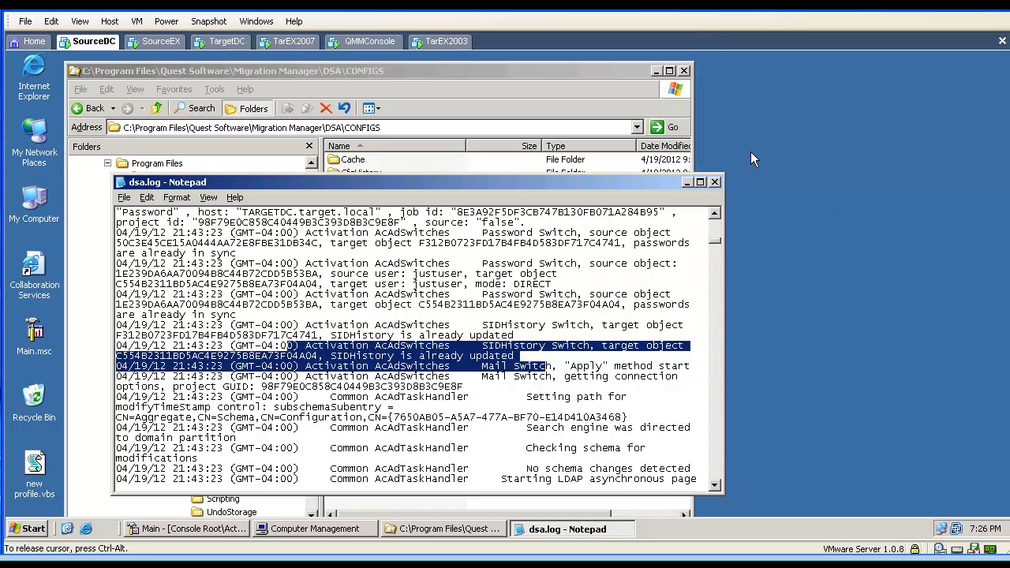
{"action": "left_click", "coordinate": [715, 182]}
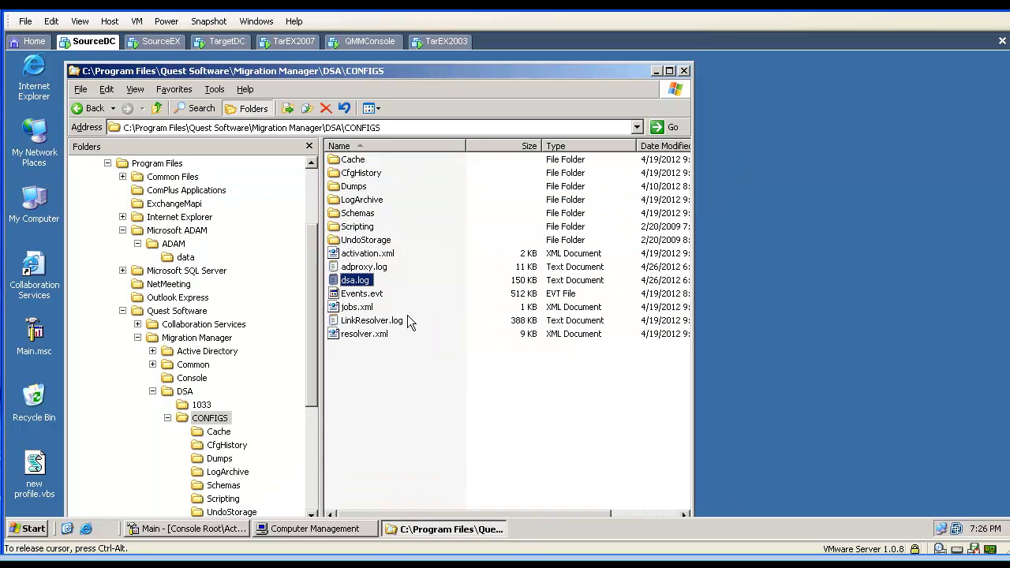
{"action": "double_click", "coordinate": [405, 320]}
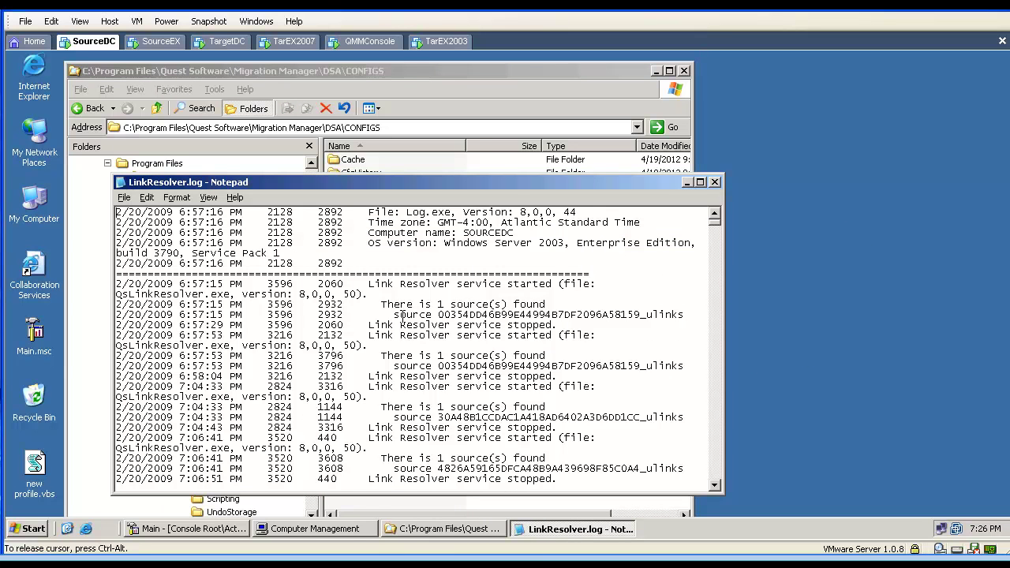
{"action": "scroll", "coordinate": [403, 316], "scroll_direction": "down", "scroll_amount": 7}
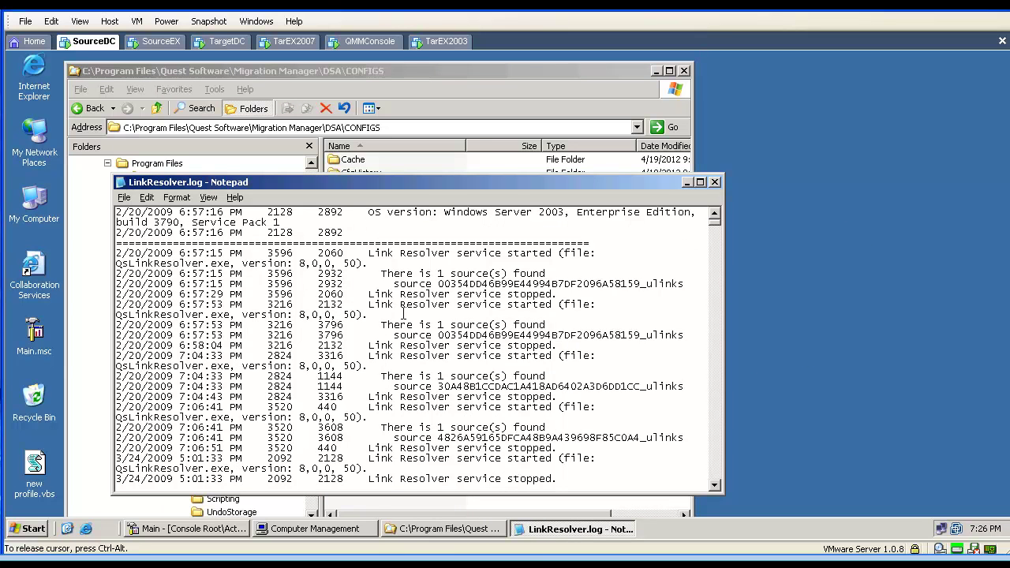
{"action": "scroll", "coordinate": [403, 316], "scroll_direction": "down", "scroll_amount": 20}
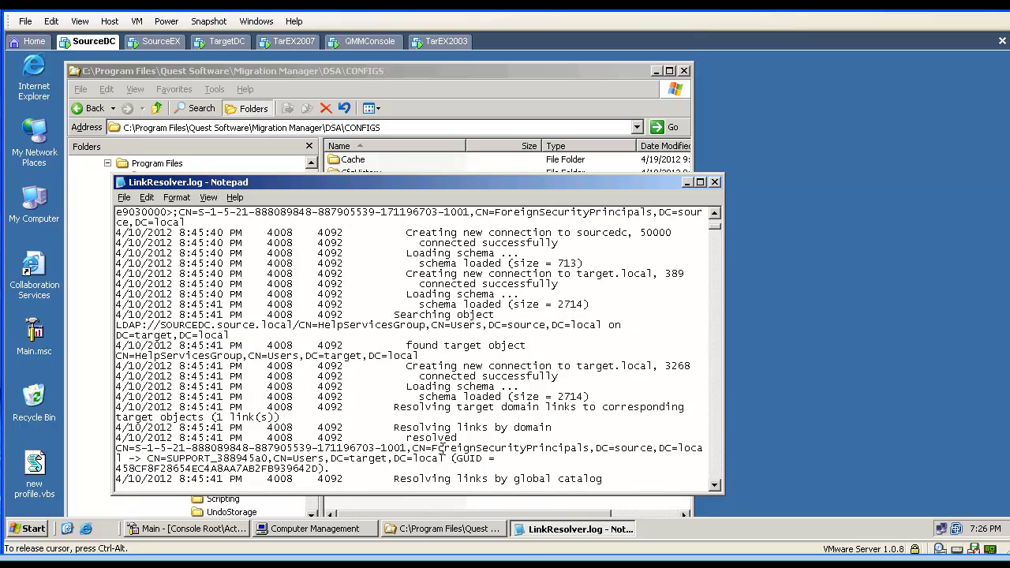
{"action": "scroll", "coordinate": [444, 450], "scroll_direction": "down", "scroll_amount": 7}
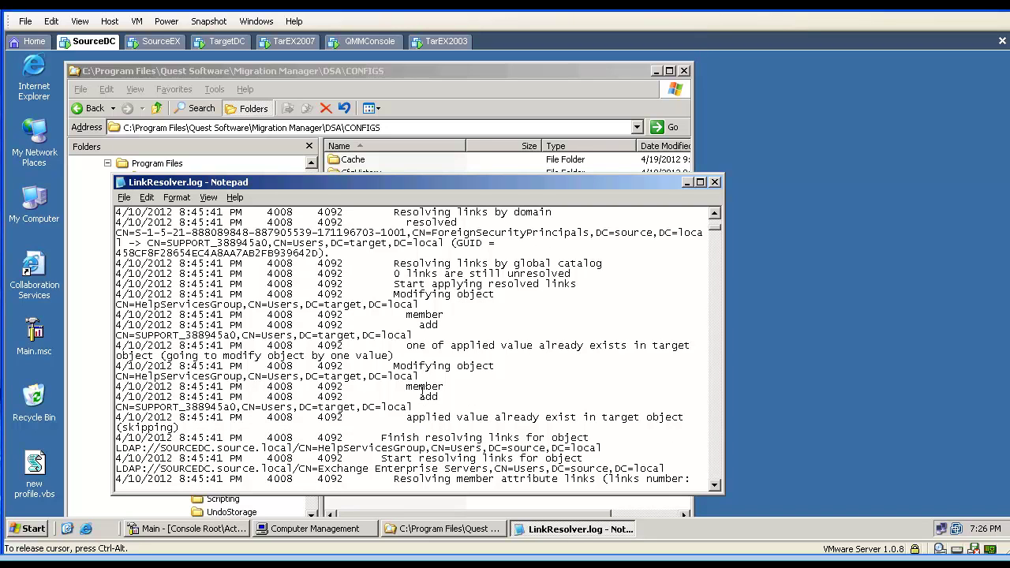
{"action": "left_click_drag", "start_coordinate": [242, 378], "coordinate": [147, 382]}
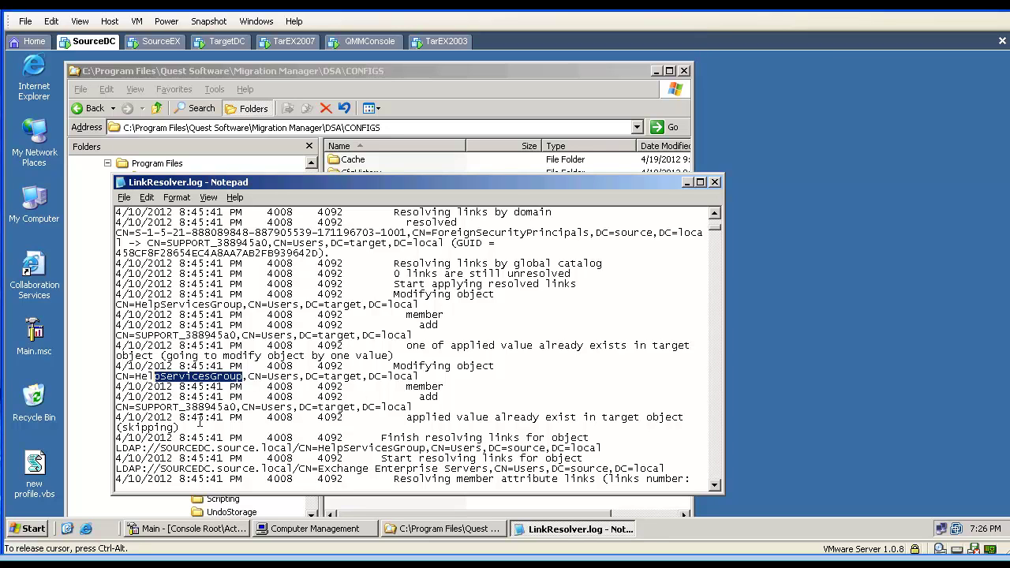
{"action": "left_click_drag", "start_coordinate": [438, 398], "coordinate": [418, 385]}
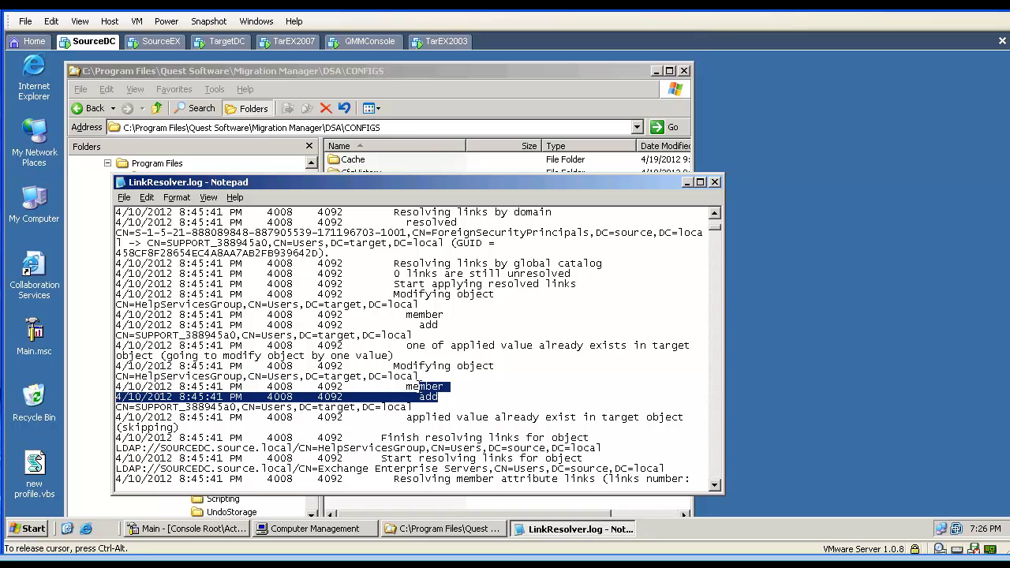
{"action": "scroll", "coordinate": [419, 387], "scroll_direction": "down", "scroll_amount": 5}
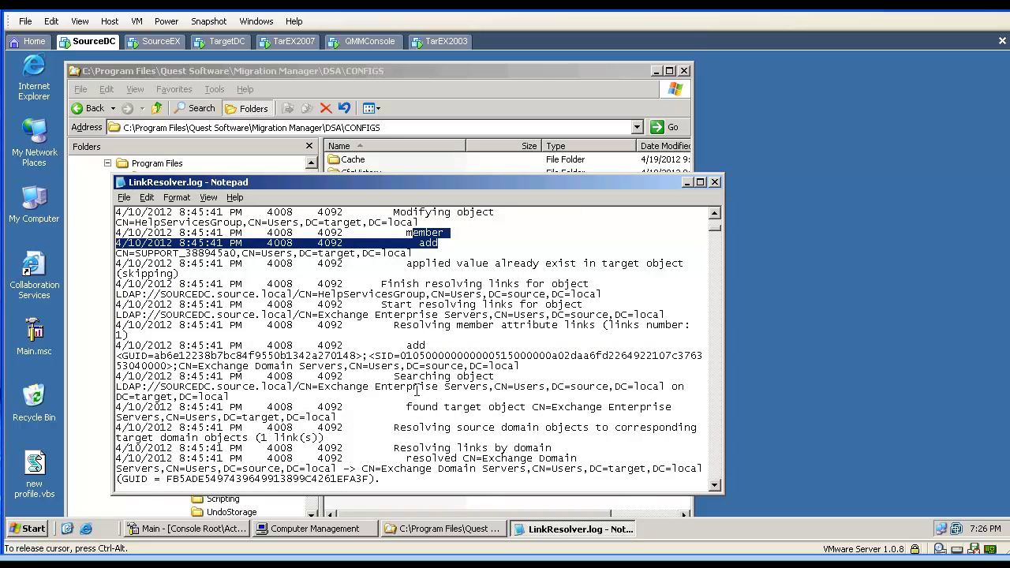
{"action": "scroll", "coordinate": [427, 374], "scroll_direction": "down", "scroll_amount": 6}
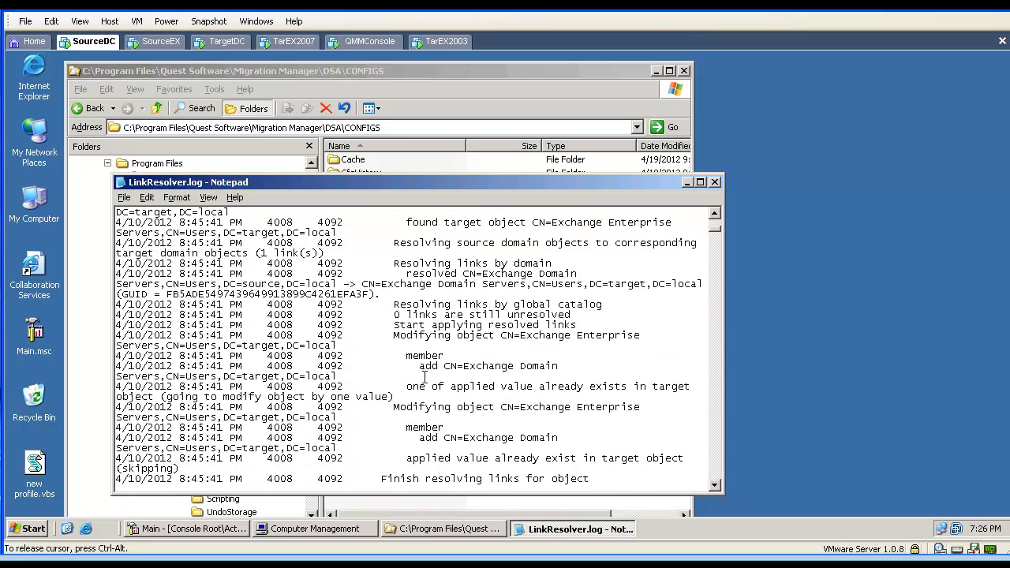
{"action": "scroll", "coordinate": [424, 377], "scroll_direction": "down", "scroll_amount": 15}
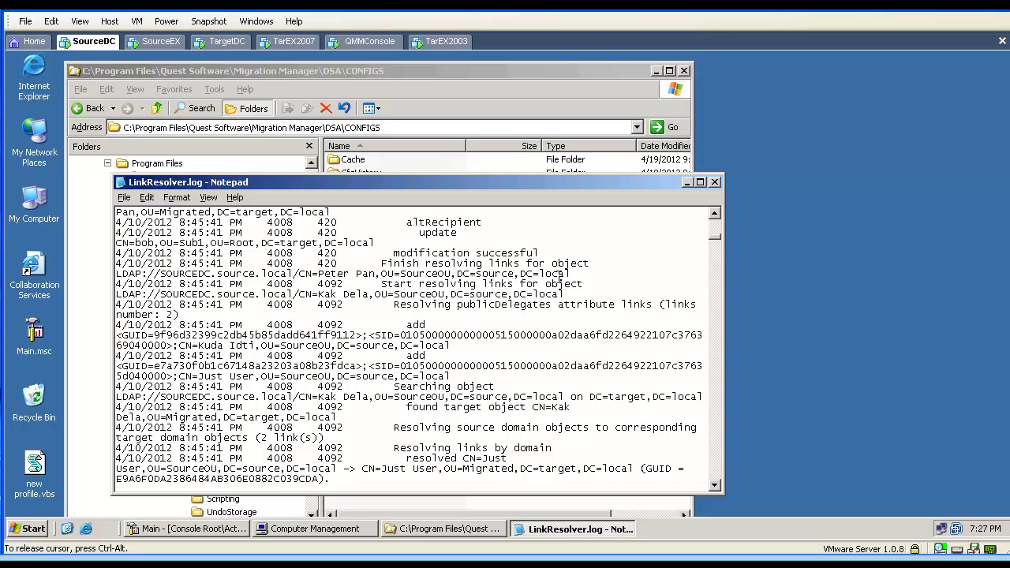
{"action": "left_click_drag", "start_coordinate": [555, 254], "coordinate": [440, 245]}
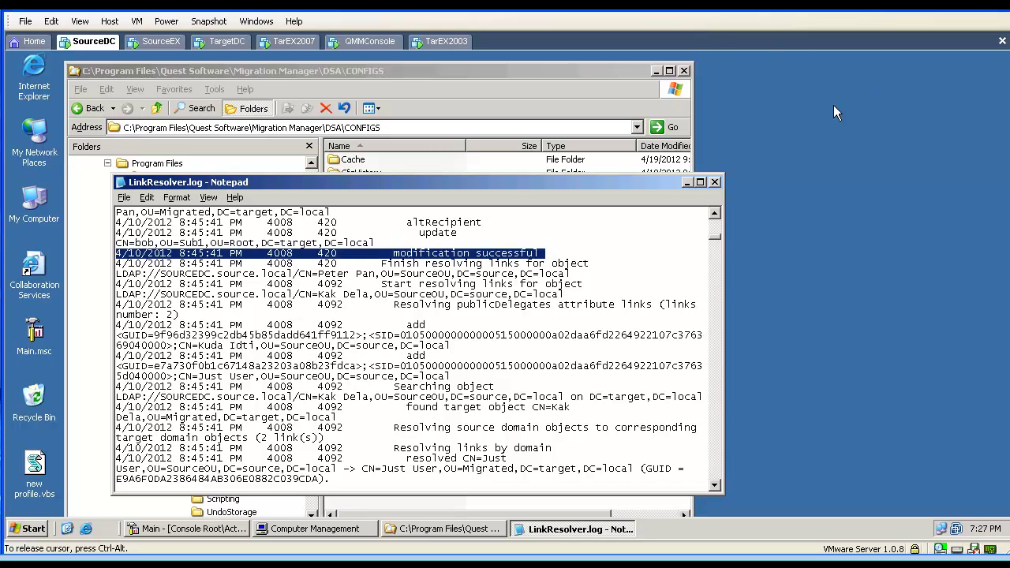
{"action": "left_click", "coordinate": [715, 181]}
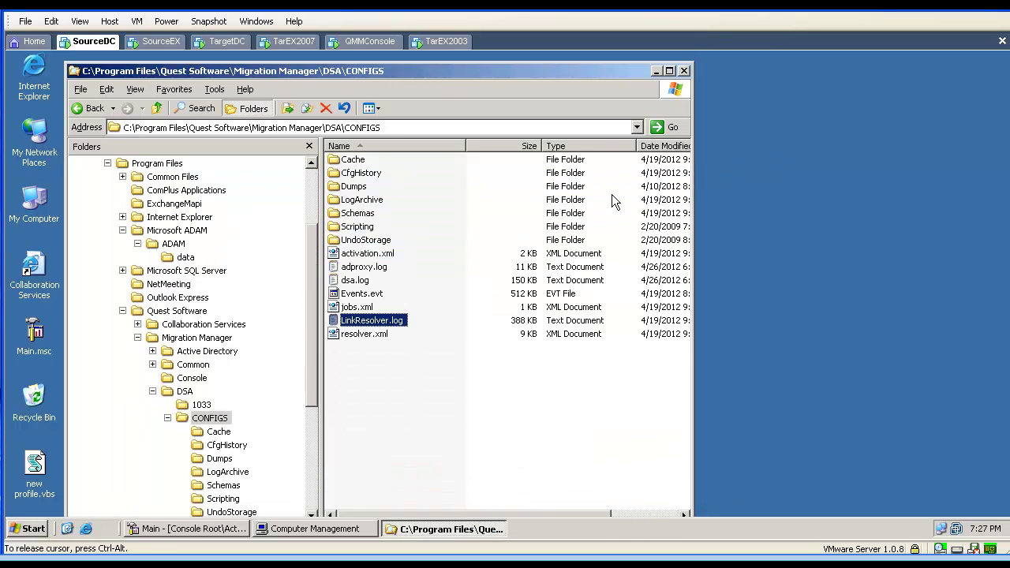
Browse Program Files to Microsoft ADAM > ADAM > data and select the adamntds.dit database
{"action": "left_click", "coordinate": [287, 163]}
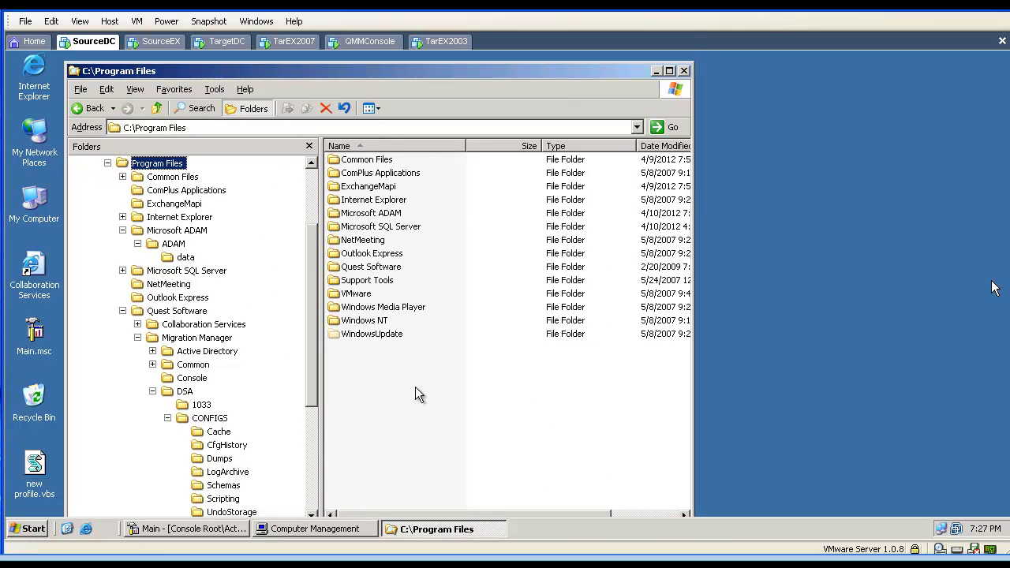
{"action": "left_click", "coordinate": [1008, 292]}
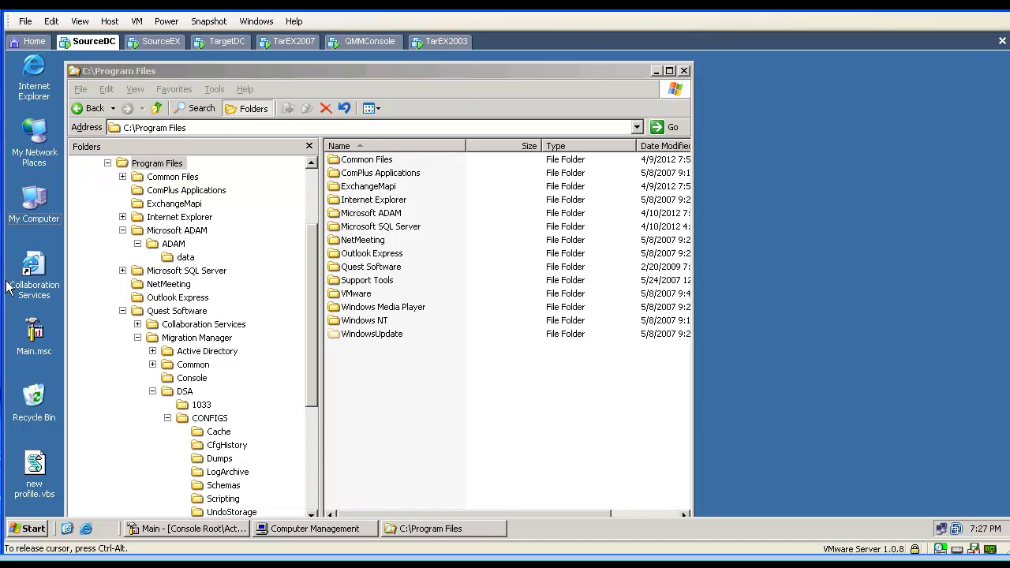
{"action": "left_click", "coordinate": [182, 257]}
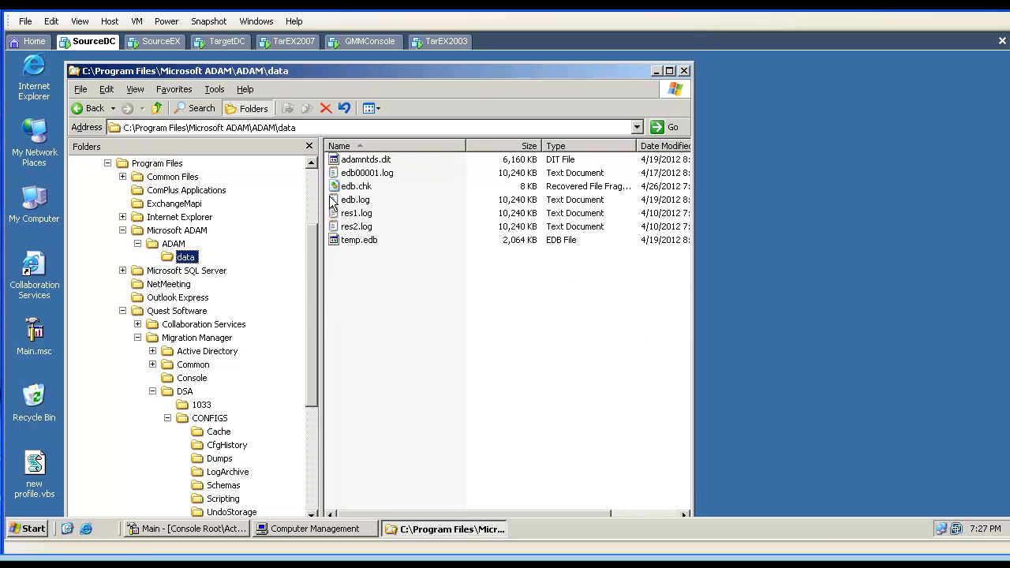
{"action": "left_click", "coordinate": [357, 163]}
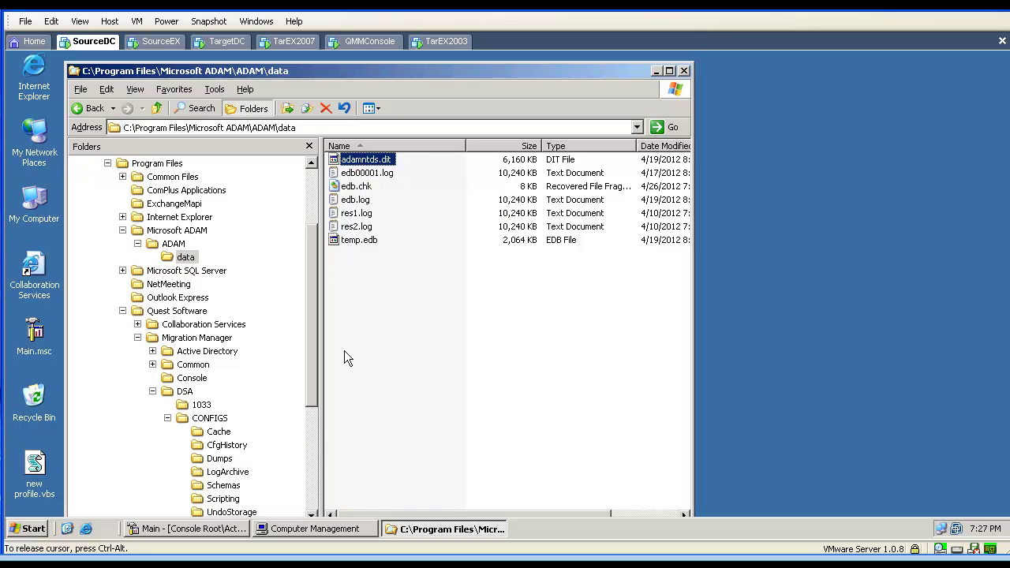
{"action": "left_click", "coordinate": [349, 529]}
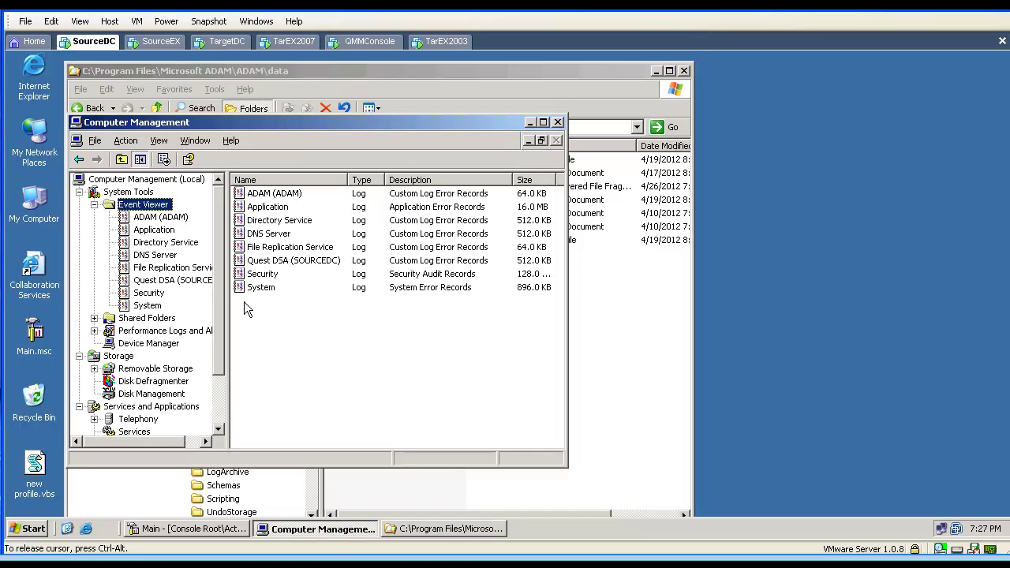
Inspect the 4/25/2012 ADAM defragmentation event, then display the Quest DSA (SOURCEDC) event log
{"action": "left_click", "coordinate": [182, 221]}
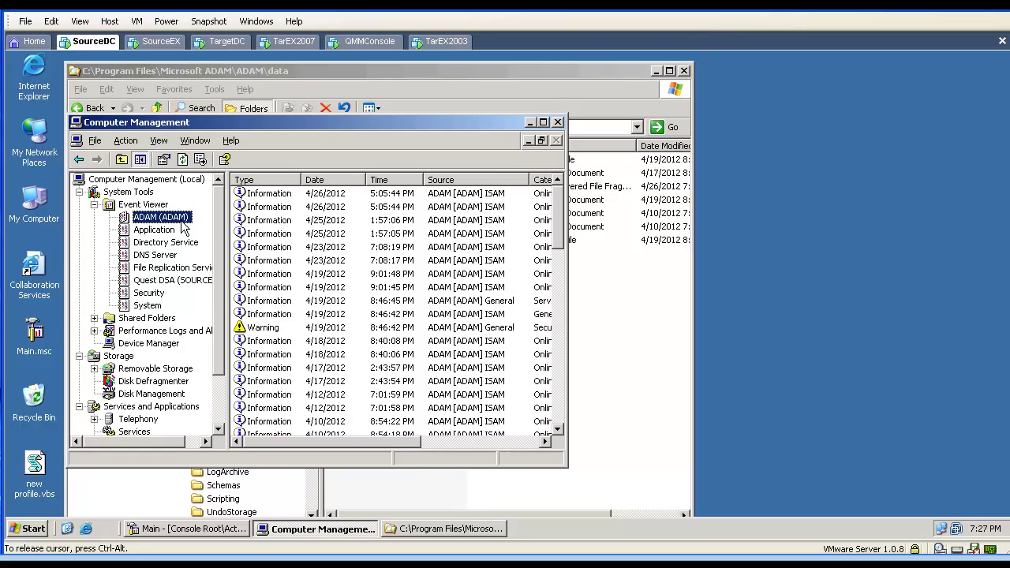
{"action": "double_click", "coordinate": [241, 221]}
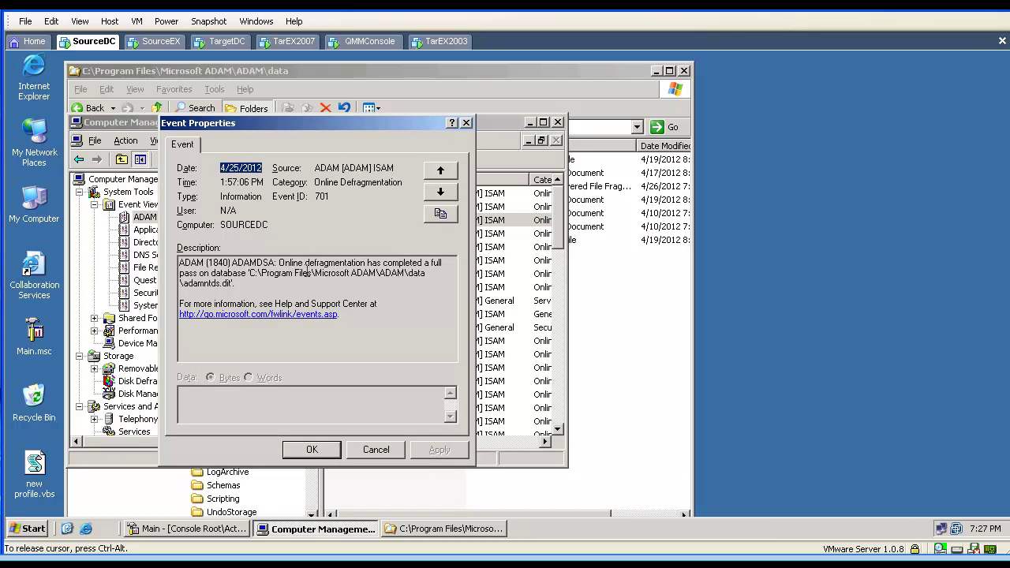
{"action": "left_click_drag", "start_coordinate": [305, 264], "coordinate": [379, 265]}
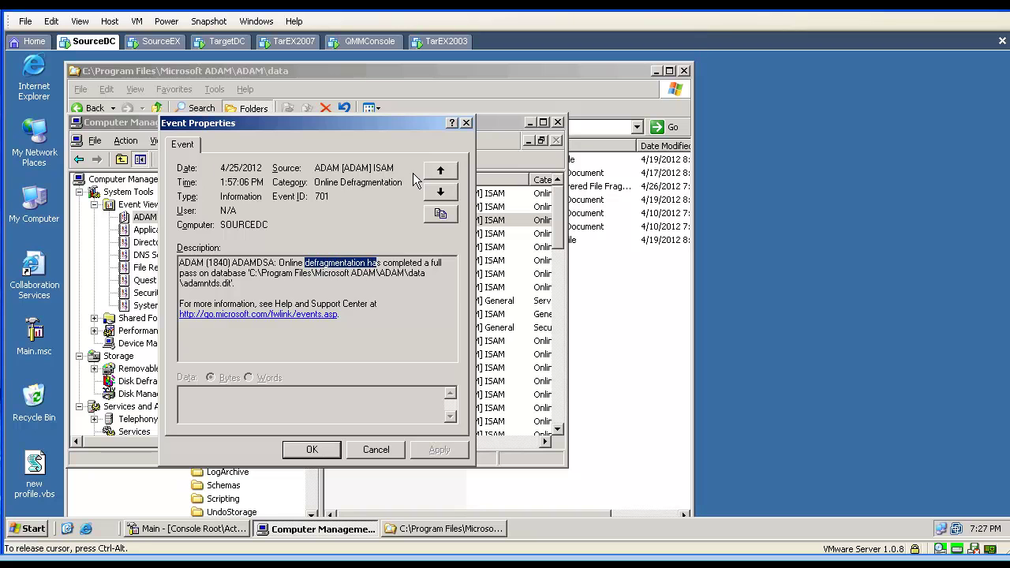
{"action": "left_click", "coordinate": [466, 123]}
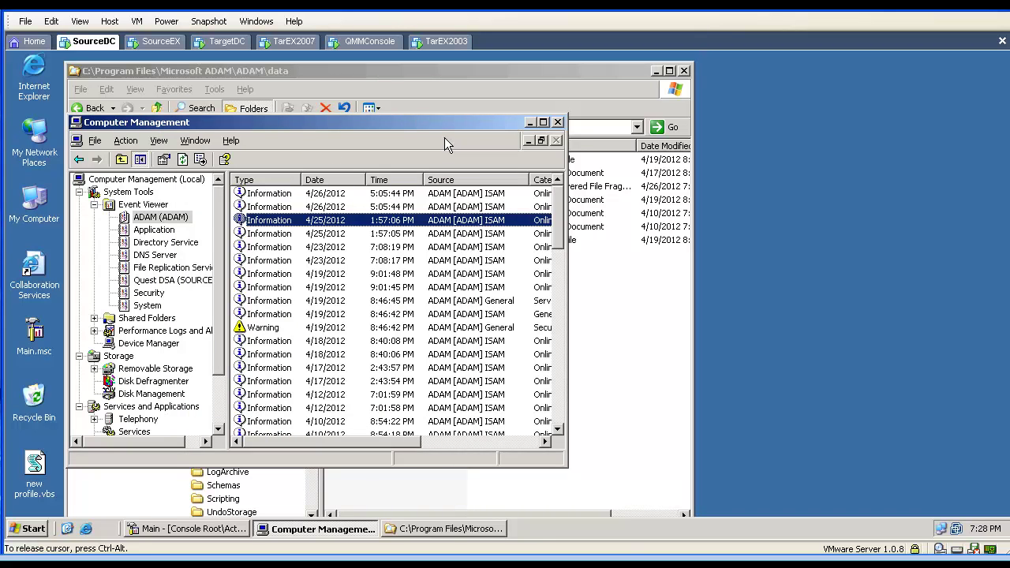
{"action": "left_click", "coordinate": [208, 281]}
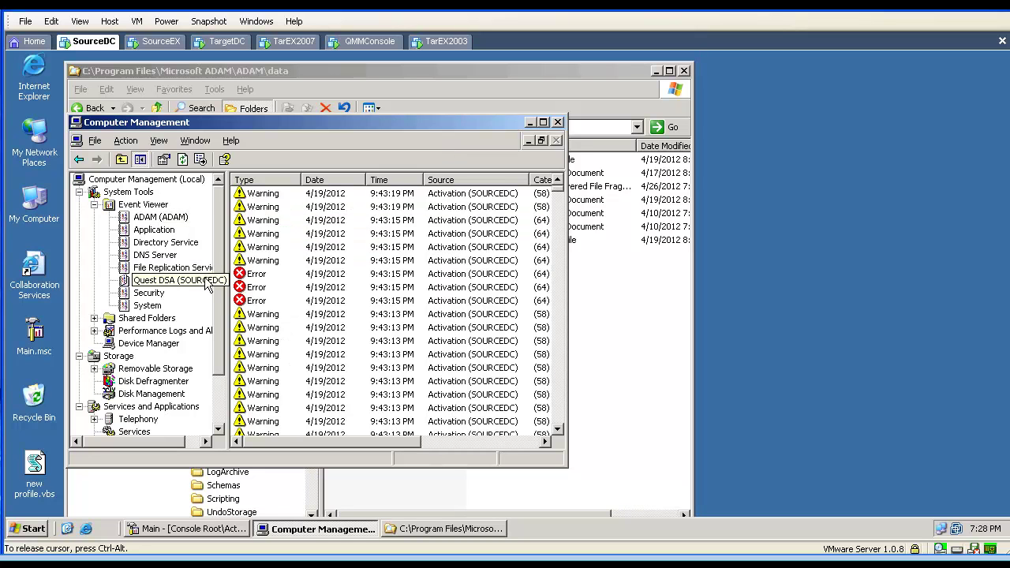
{"action": "double_click", "coordinate": [257, 200]}
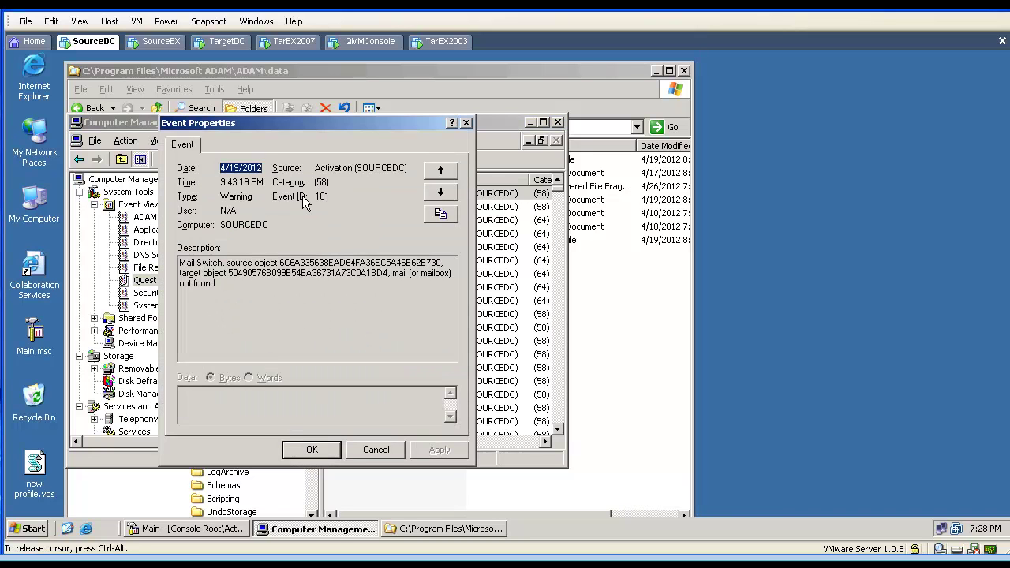
{"action": "left_click", "coordinate": [453, 192]}
{"action": "left_click", "coordinate": [455, 194]}
{"action": "left_click", "coordinate": [455, 193]}
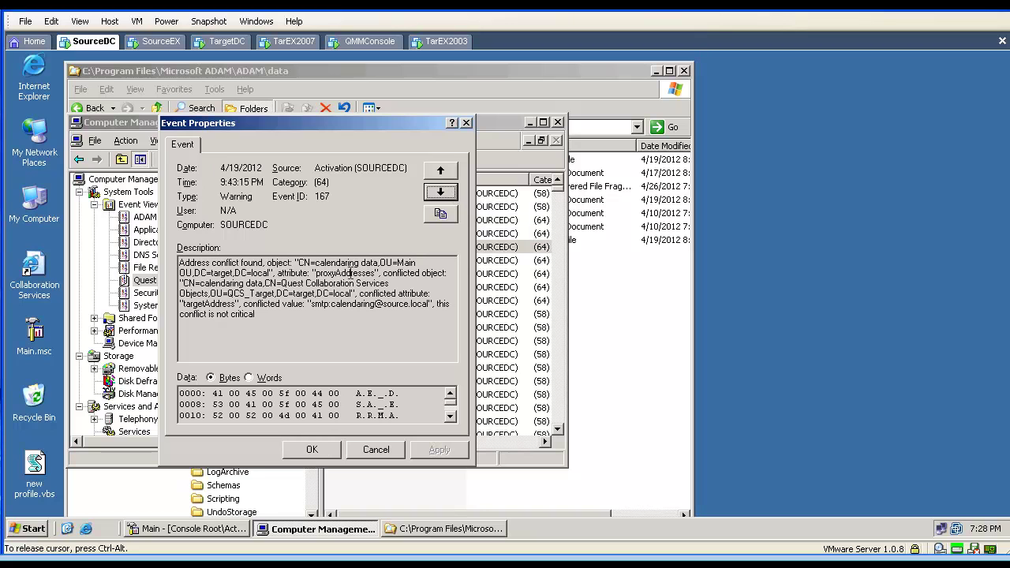
{"action": "left_click_drag", "start_coordinate": [326, 312], "coordinate": [214, 265]}
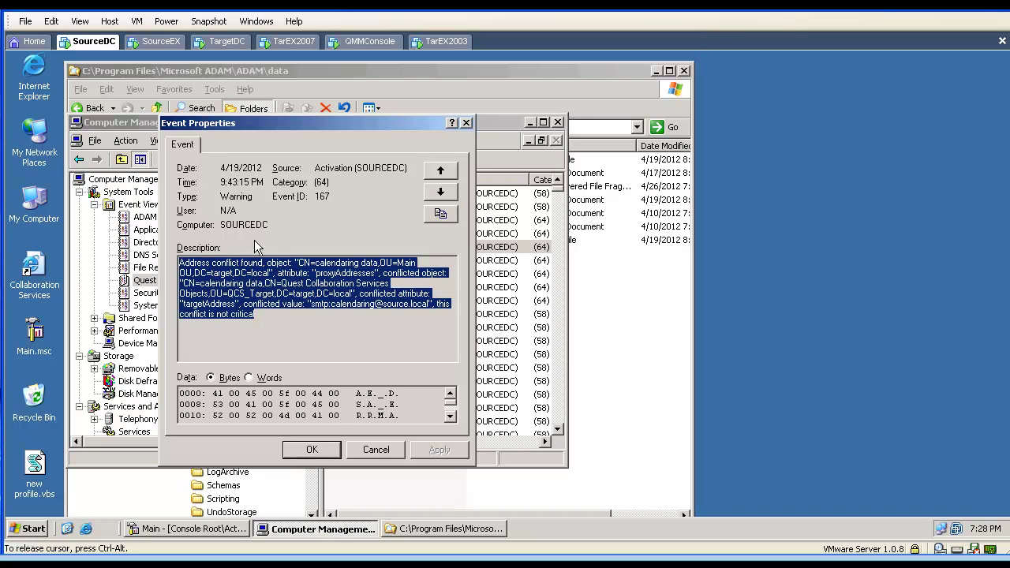
{"action": "left_click", "coordinate": [467, 124]}
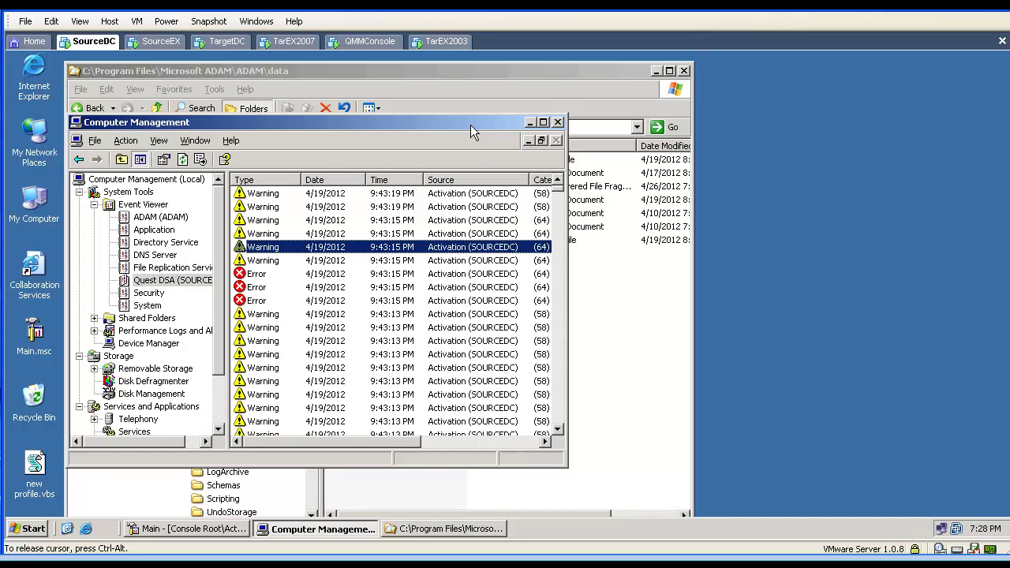
{"action": "double_click", "coordinate": [344, 287]}
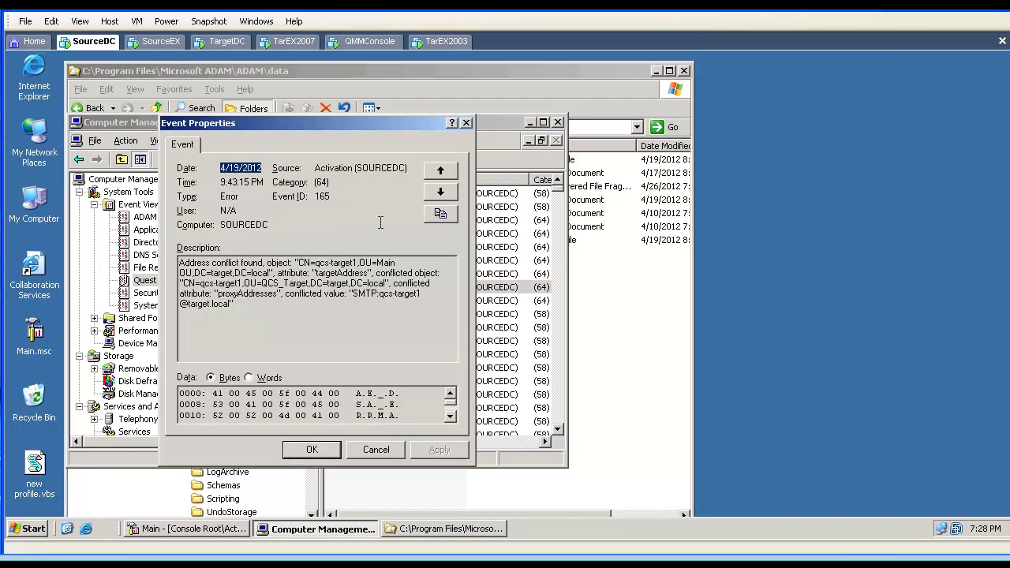
{"action": "left_click", "coordinate": [466, 123]}
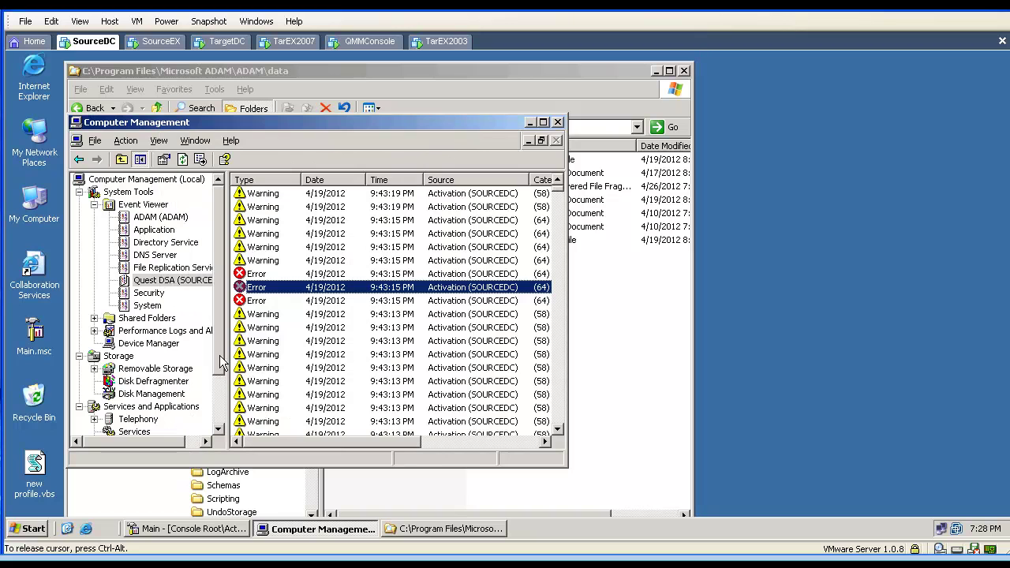
{"action": "left_click_drag", "start_coordinate": [221, 363], "coordinate": [224, 388]}
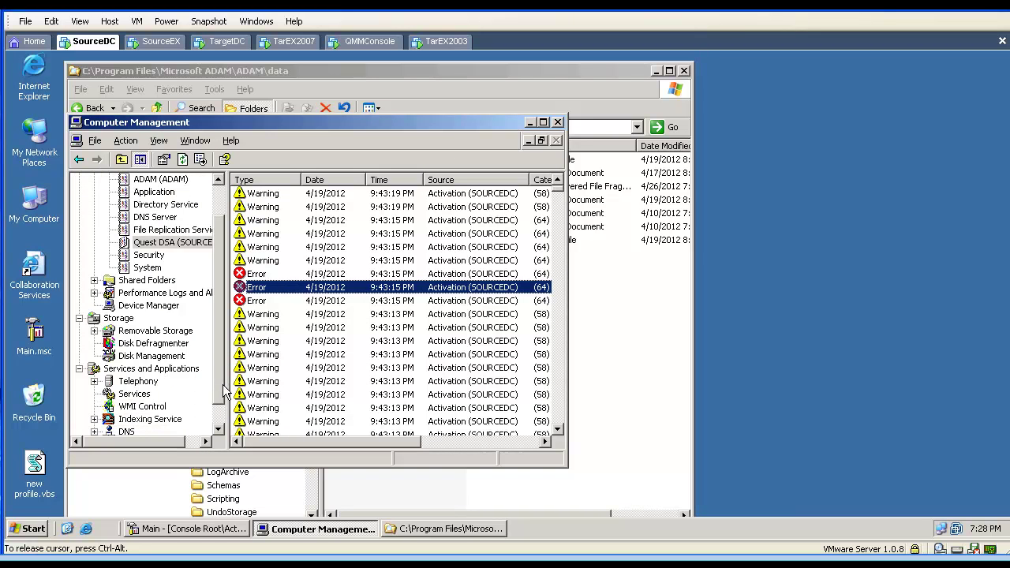
Show Services in Standard view with the Name column widened and review the Quest agent services
{"action": "left_click", "coordinate": [153, 396]}
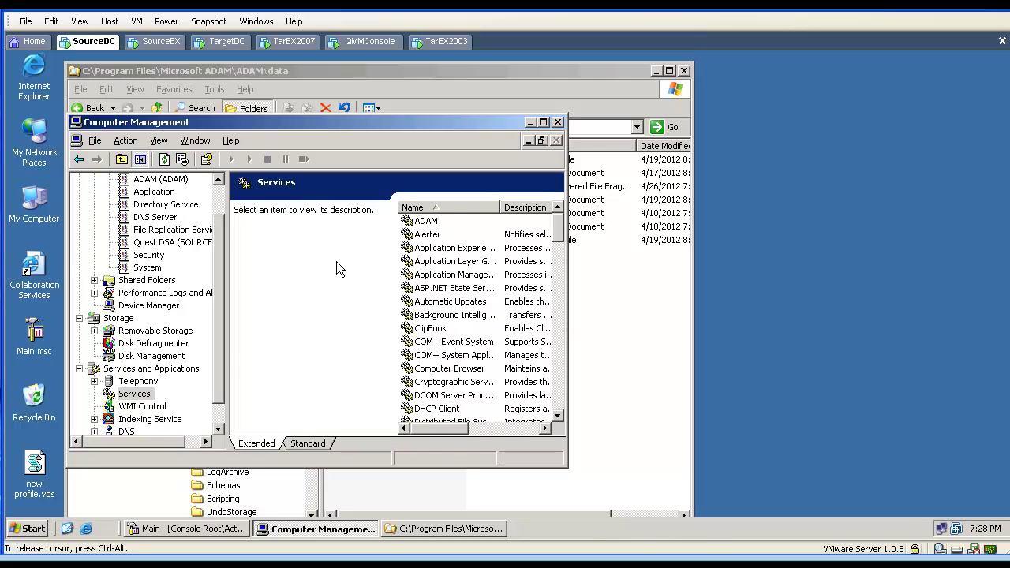
{"action": "left_click", "coordinate": [307, 442]}
{"action": "scroll", "coordinate": [300, 367], "scroll_direction": "down", "scroll_amount": 15}
{"action": "key", "text": "q"}
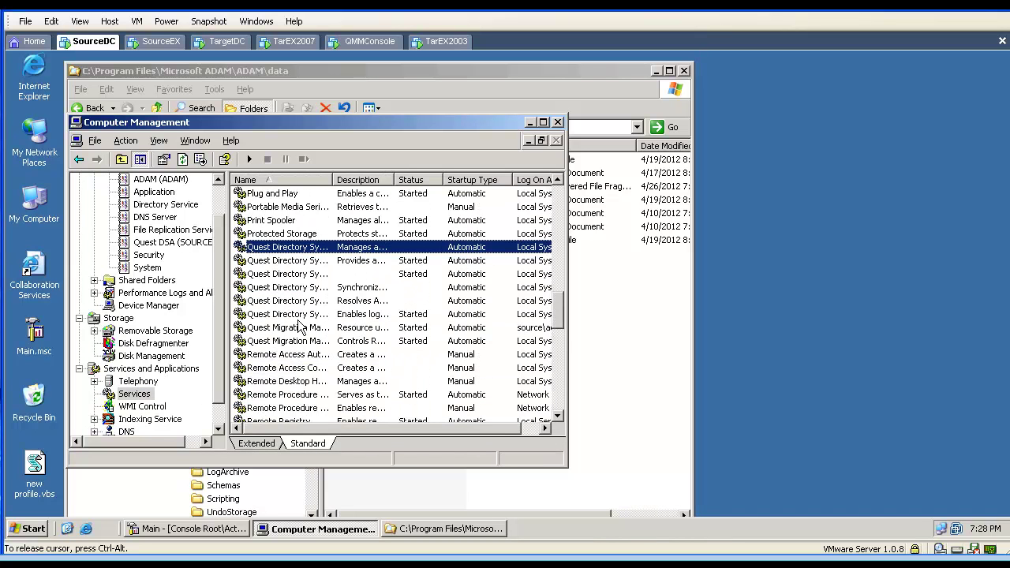
{"action": "double_click", "coordinate": [336, 176]}
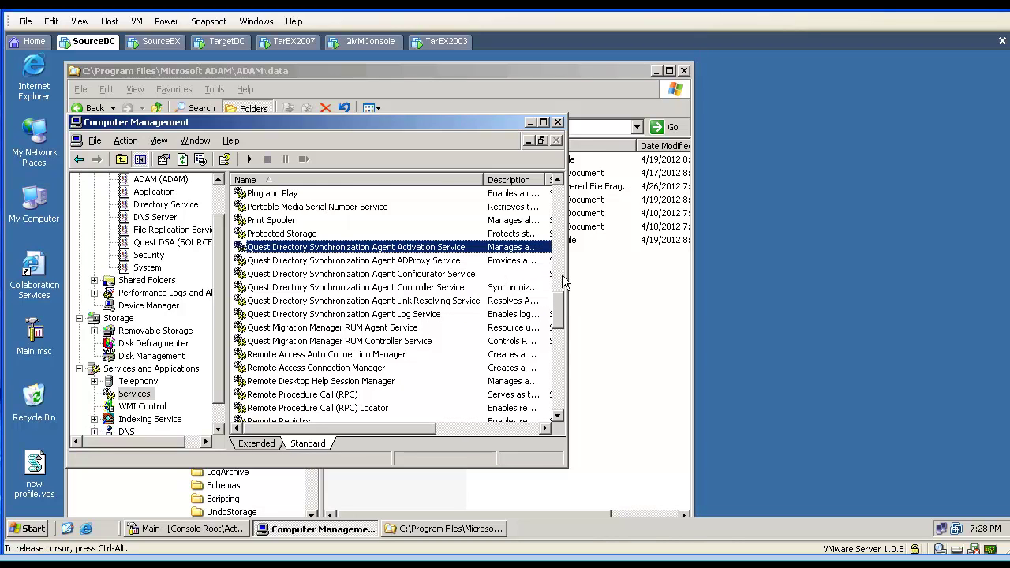
{"action": "left_click", "coordinate": [417, 314]}
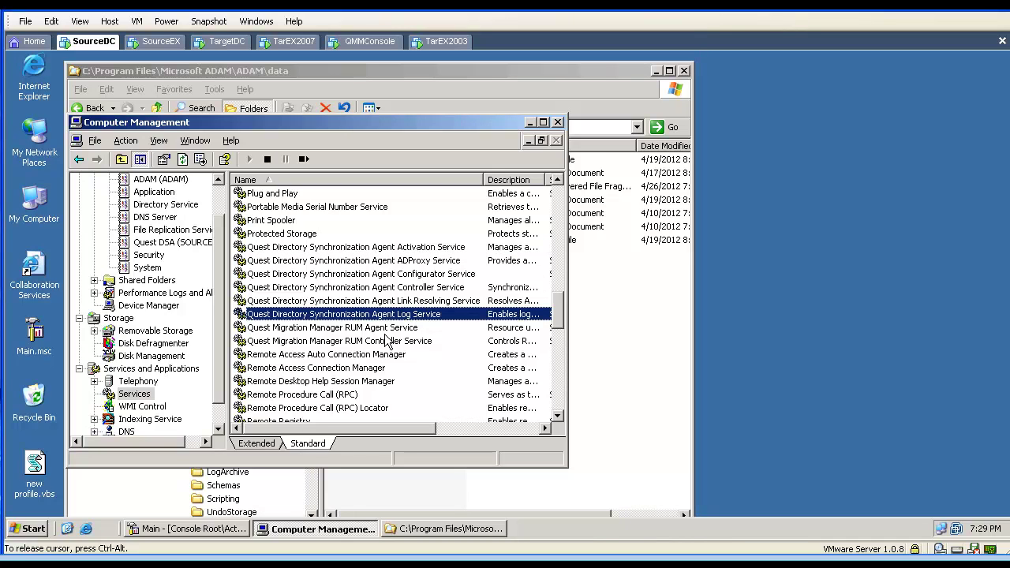
{"action": "left_click", "coordinate": [390, 330]}
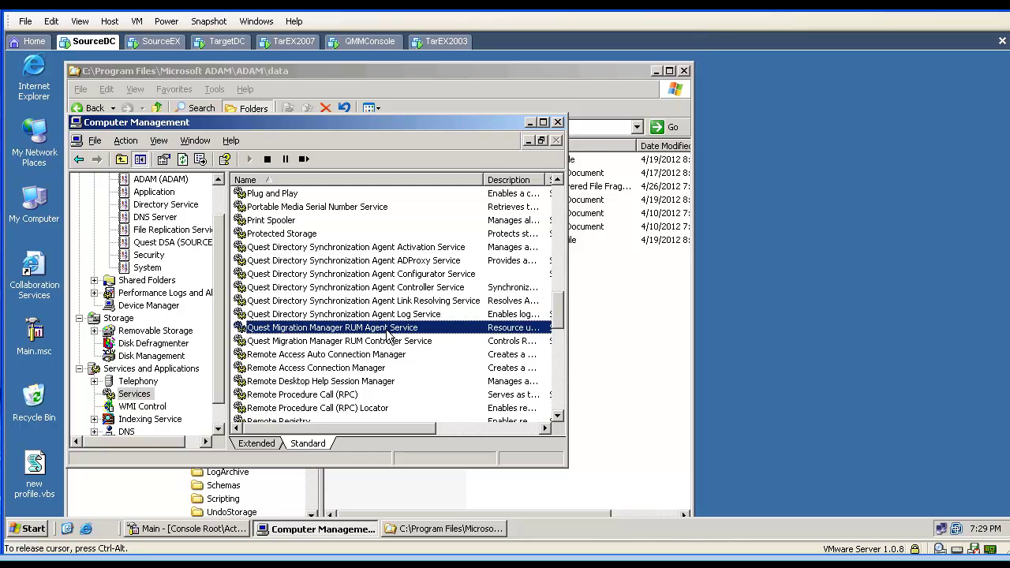
{"action": "left_click", "coordinate": [386, 345]}
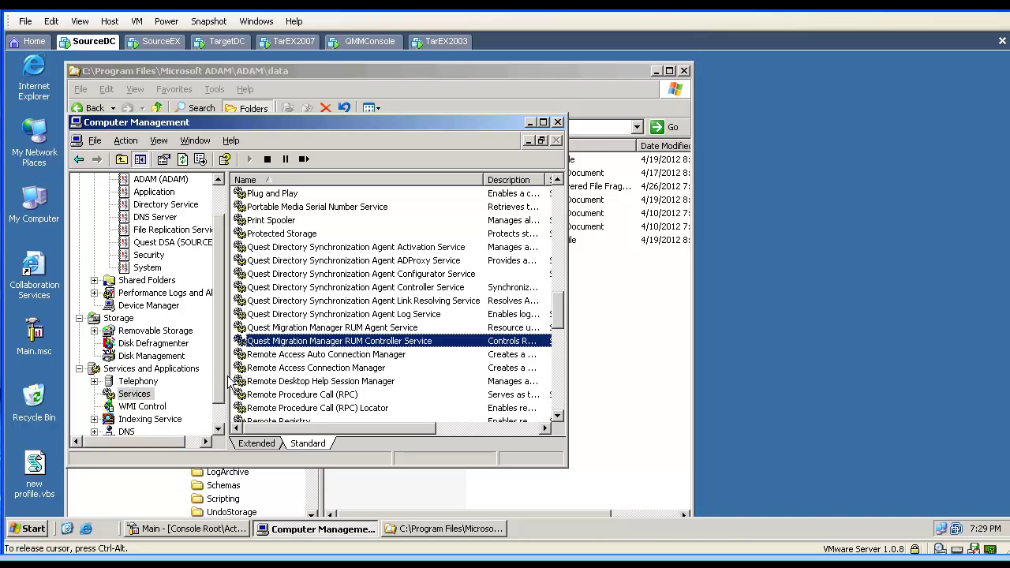
Expand Message Queuing and its Private Queues folder in the tree
{"action": "scroll", "coordinate": [223, 390], "scroll_direction": "down", "scroll_amount": 1}
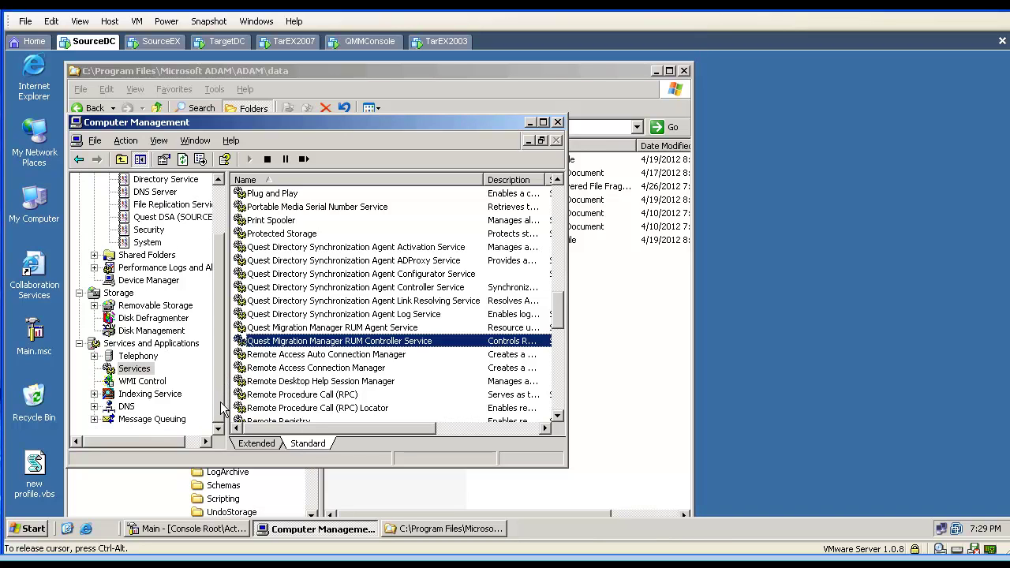
{"action": "left_click", "coordinate": [94, 420]}
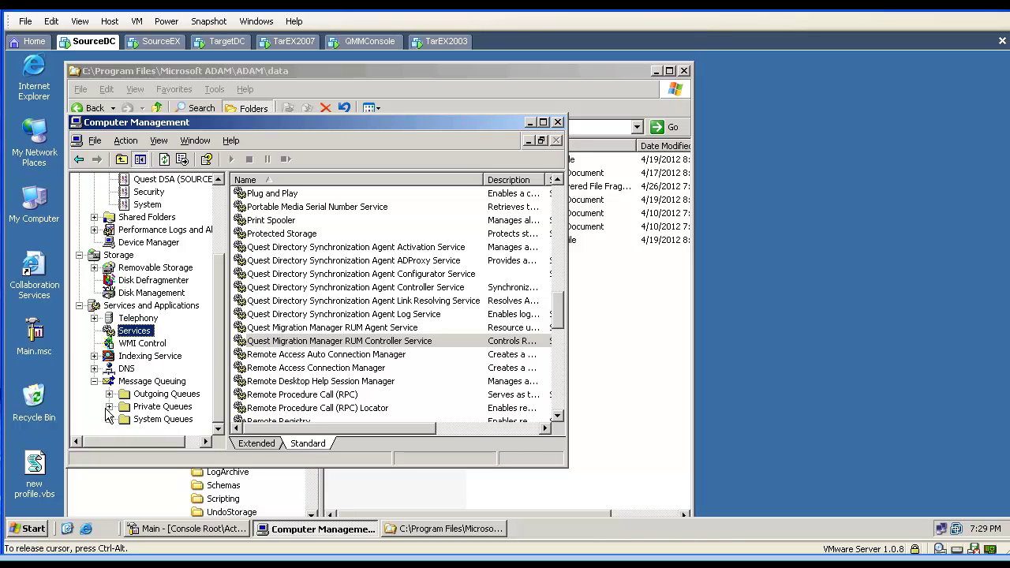
{"action": "left_click", "coordinate": [110, 407]}
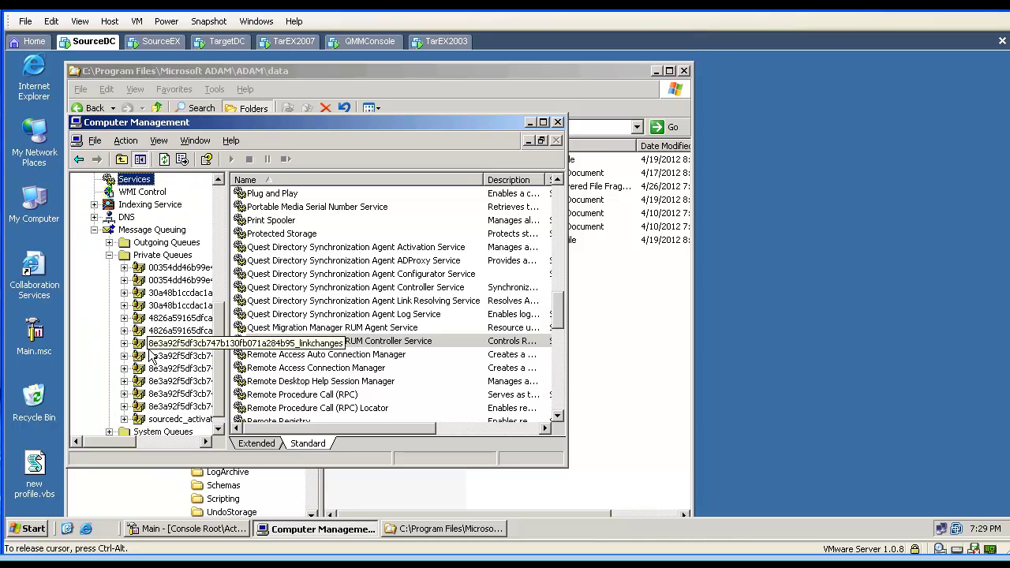
Expand the sourcedc_activation queue and confirm its Queue messages folder is empty
{"action": "left_click", "coordinate": [161, 420]}
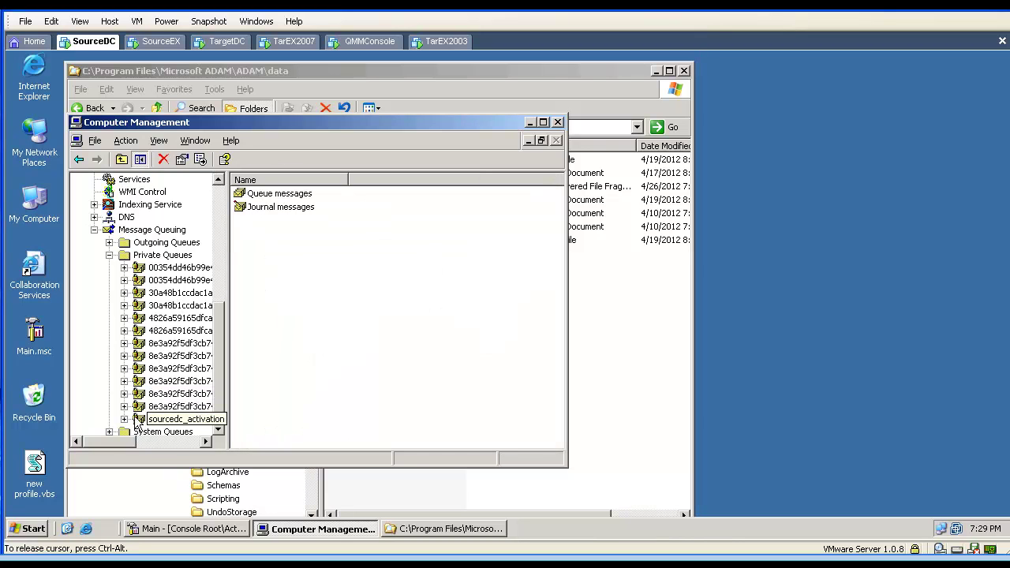
{"action": "left_click", "coordinate": [125, 419]}
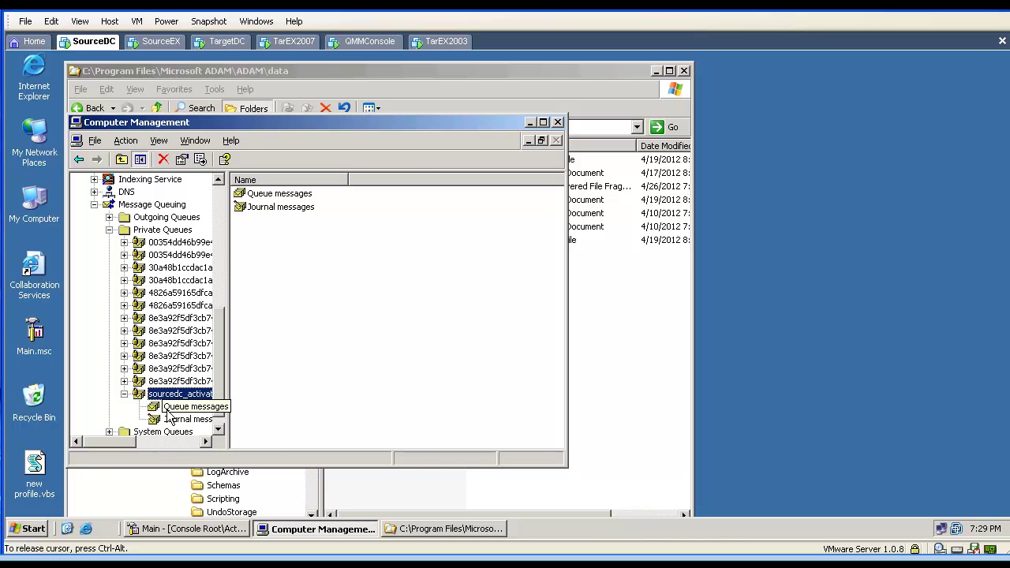
{"action": "left_click", "coordinate": [172, 409]}
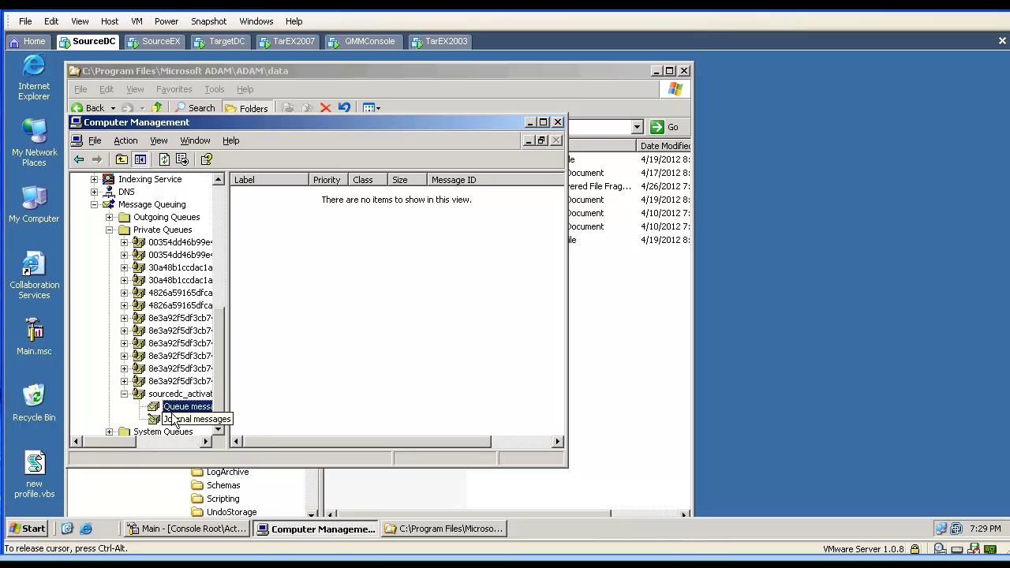
{"action": "key", "text": "Tab"}
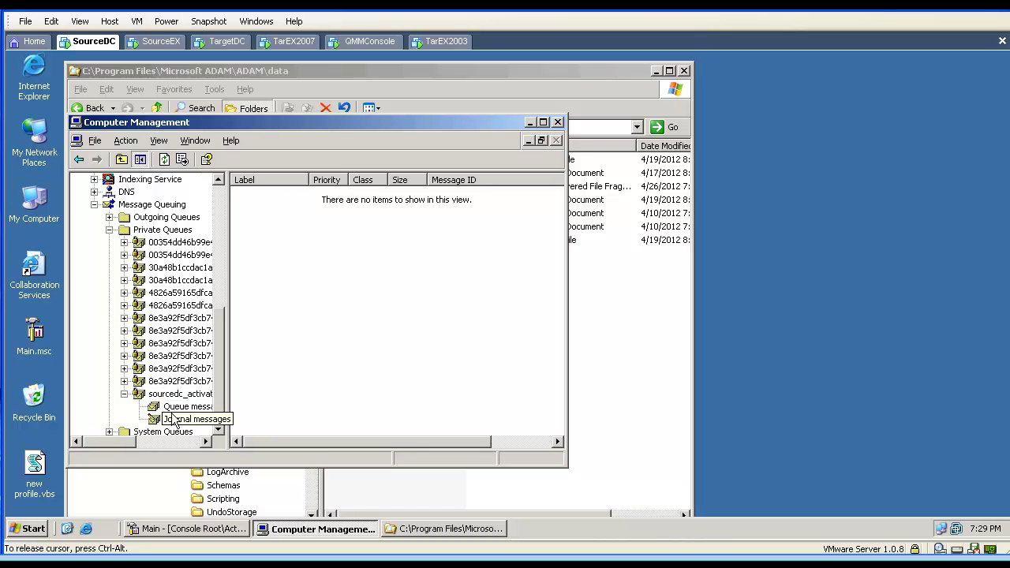
{"action": "left_click", "coordinate": [176, 407]}
Check the All Tasks > Purge option for Queue messages, then bring up Message Queuing's actions
{"action": "right_click", "coordinate": [175, 407]}
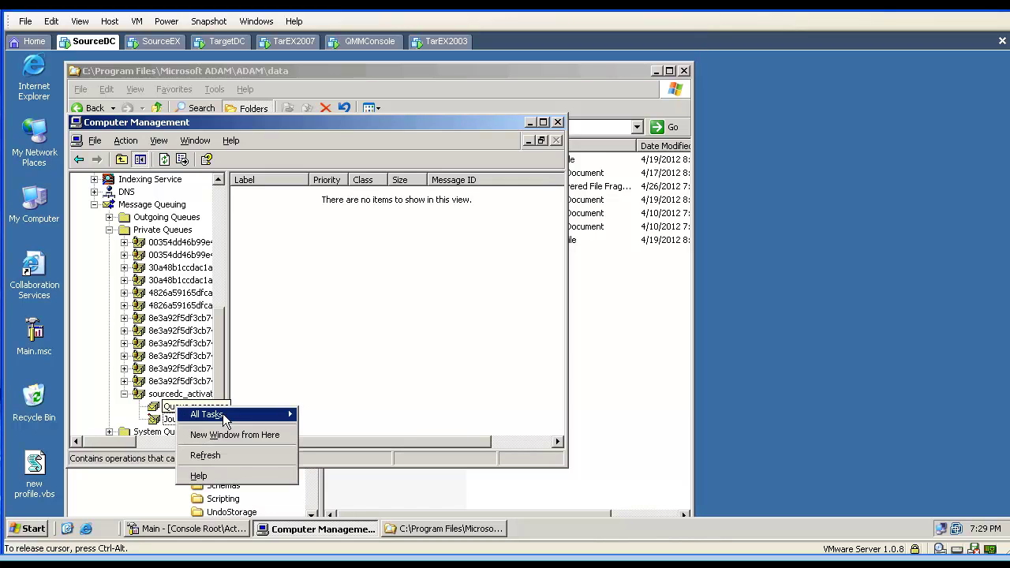
{"action": "mouse_move", "coordinate": [223, 414]}
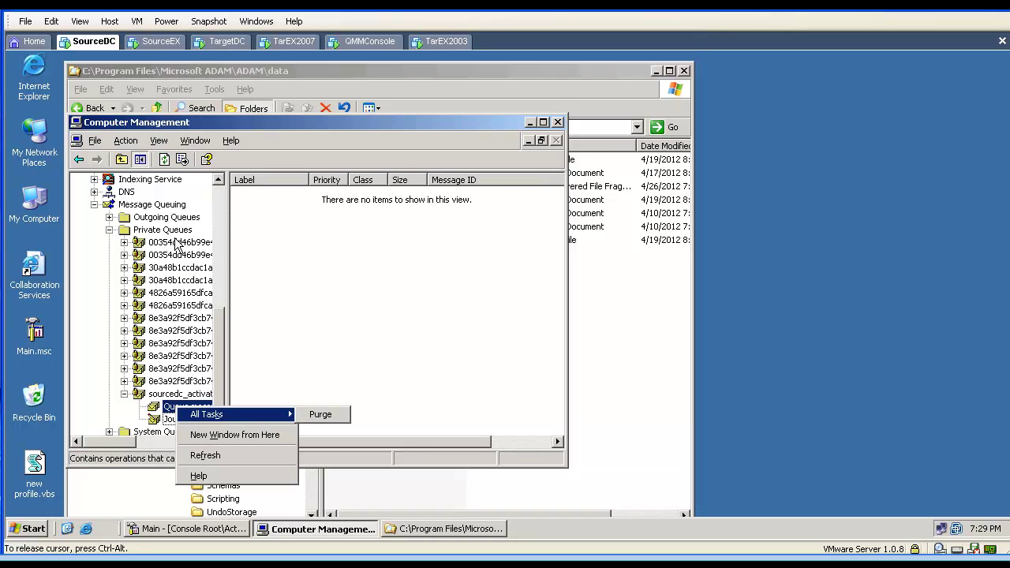
{"action": "left_click", "coordinate": [171, 208]}
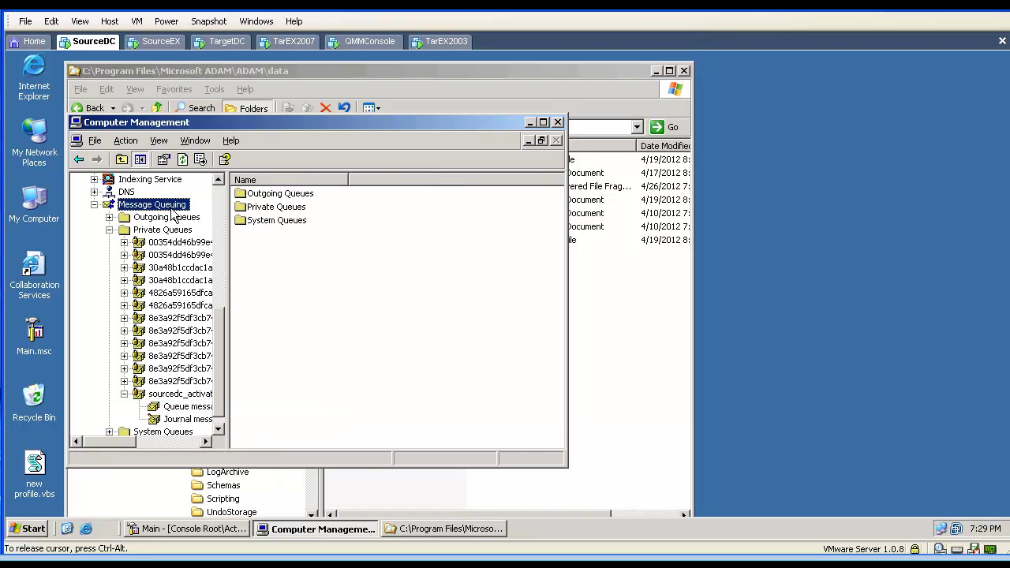
{"action": "right_click", "coordinate": [171, 211]}
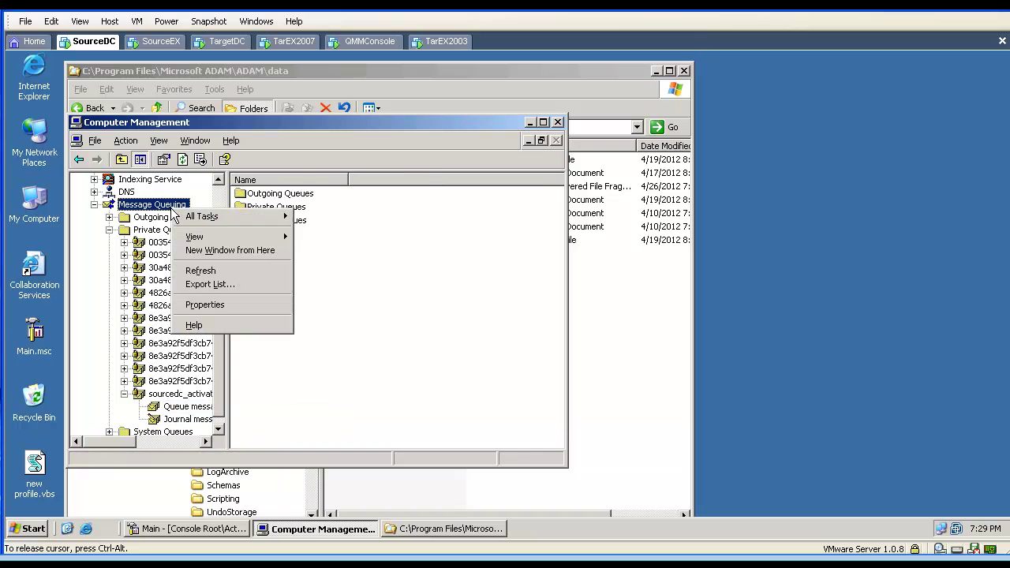
Set Message Queuing's message and journal storage limits to 17388608 KB and agree to stop the service
{"action": "left_click", "coordinate": [189, 306]}
{"action": "left_click", "coordinate": [191, 311]}
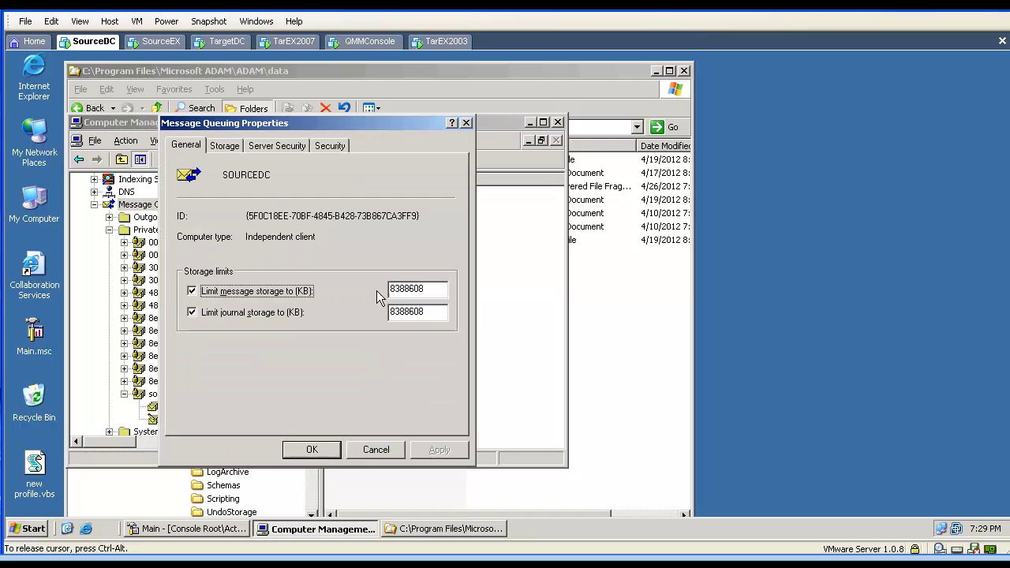
{"action": "left_click_drag", "start_coordinate": [389, 289], "coordinate": [399, 289]}
{"action": "left_click_drag", "start_coordinate": [397, 288], "coordinate": [395, 289]}
{"action": "type", "text": "17"}
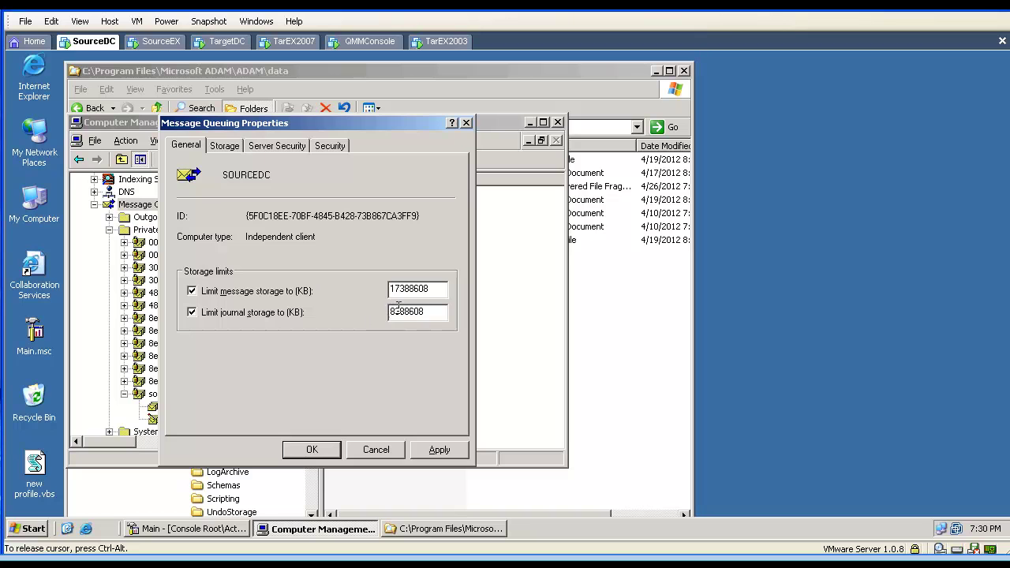
{"action": "type", "text": "17"}
{"action": "left_click", "coordinate": [336, 448]}
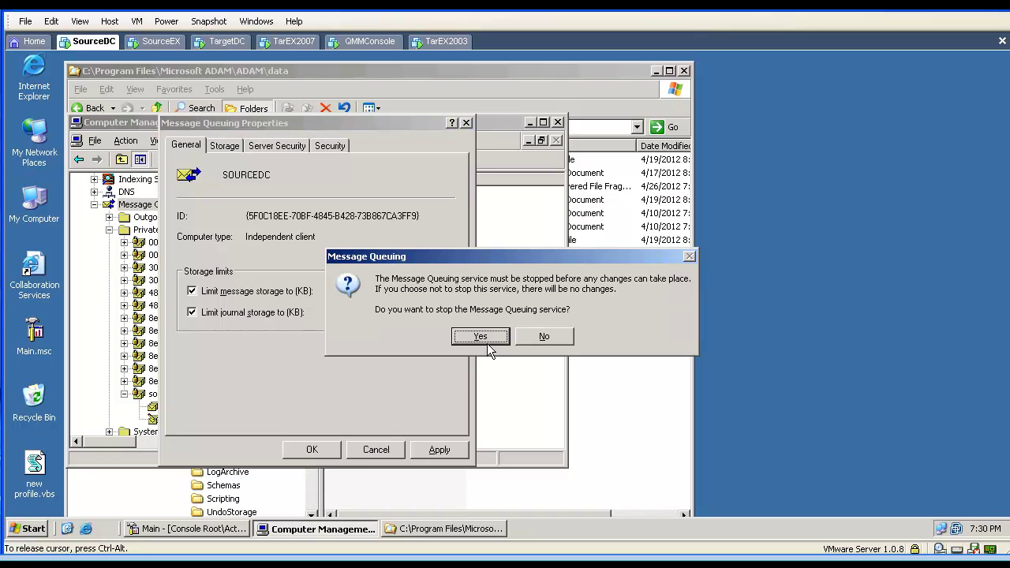
{"action": "left_click", "coordinate": [487, 342]}
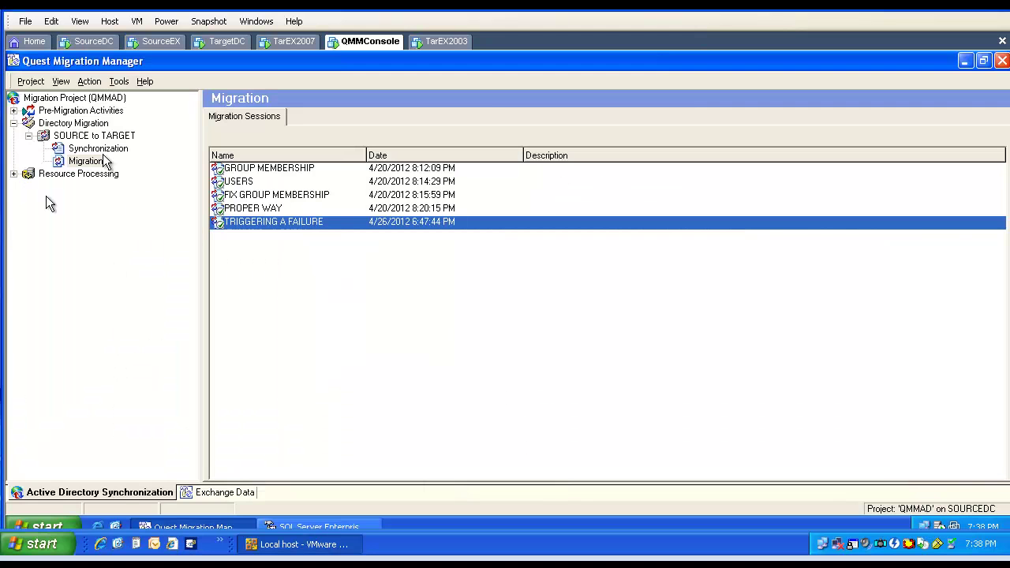
In Directory Synchronization Statistics, review and close the Conflicts list and the 25 failed objects list
{"action": "left_click", "coordinate": [46, 197]}
{"action": "left_click", "coordinate": [97, 148]}
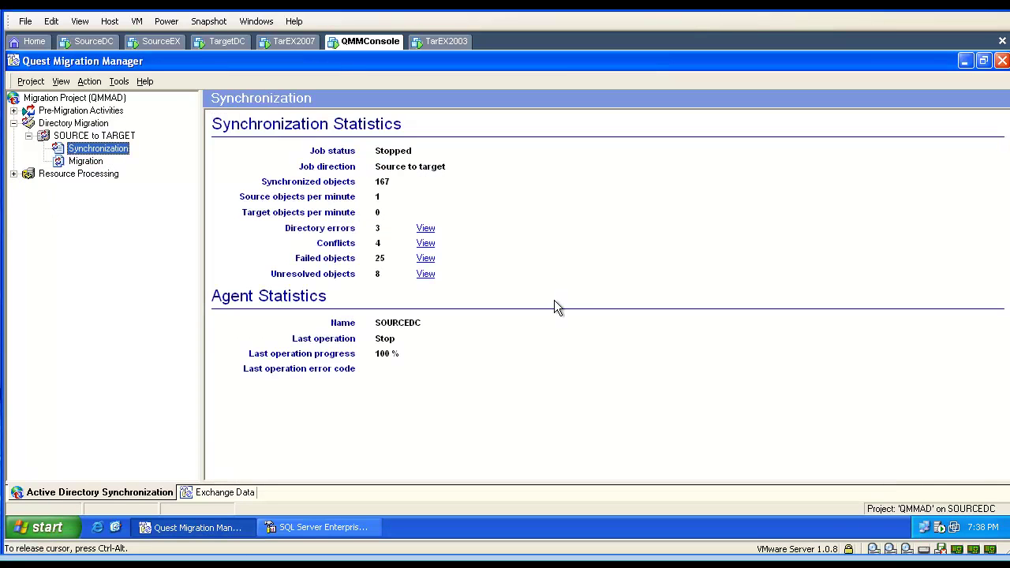
{"action": "left_click", "coordinate": [426, 243]}
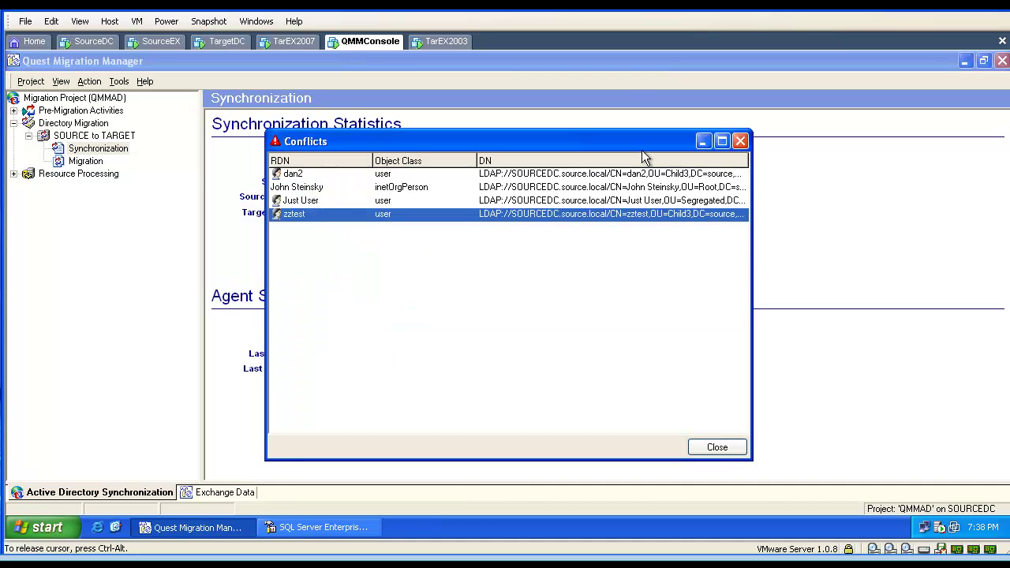
{"action": "left_click", "coordinate": [741, 141]}
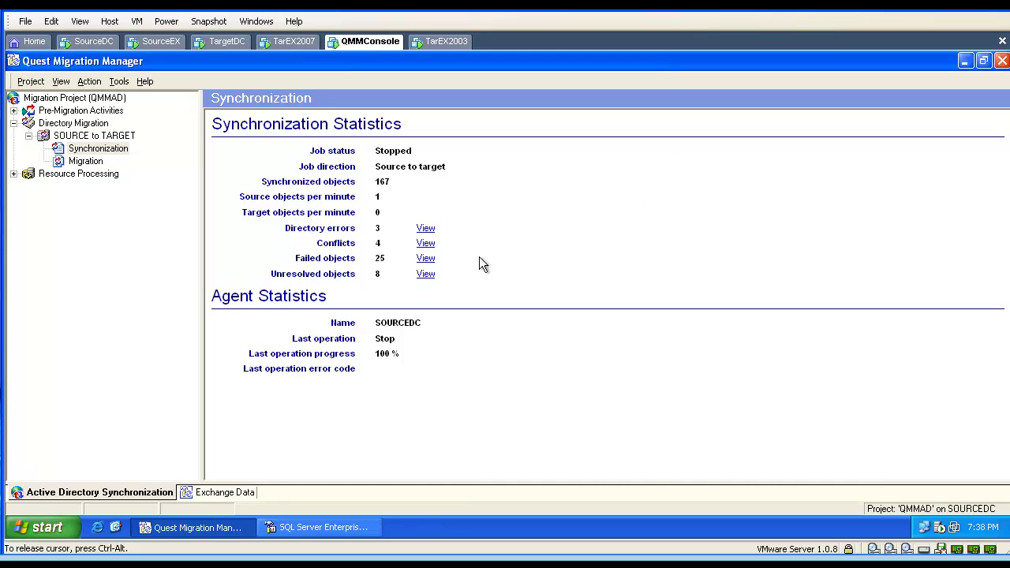
{"action": "left_click", "coordinate": [429, 259]}
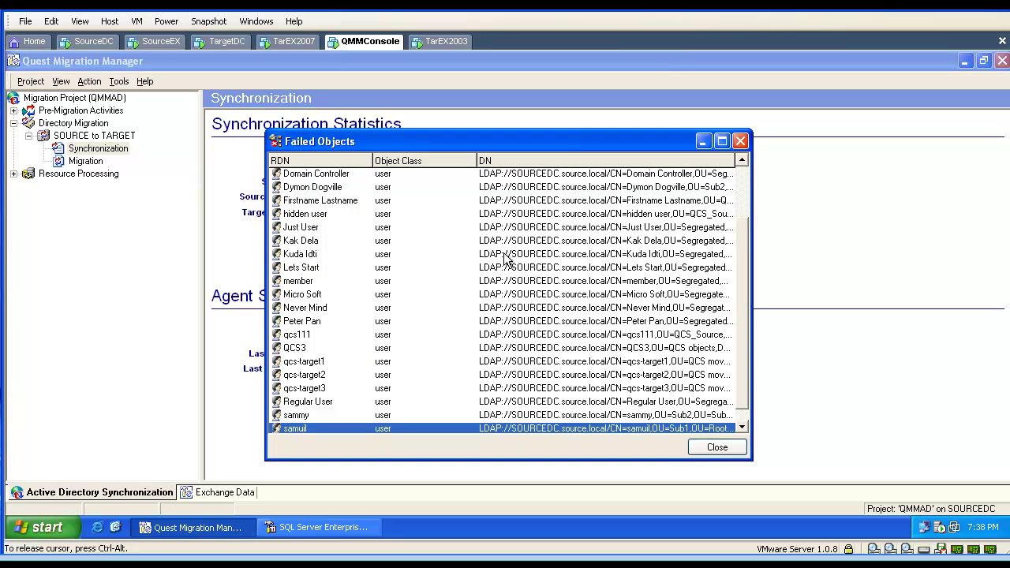
{"action": "left_click", "coordinate": [741, 141]}
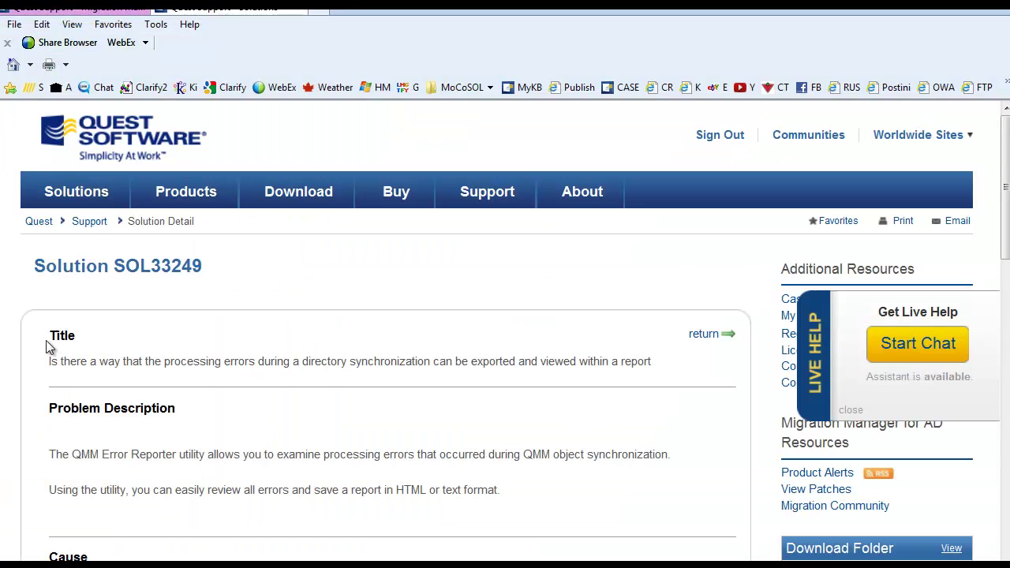
{"action": "left_click_drag", "start_coordinate": [206, 268], "coordinate": [56, 259]}
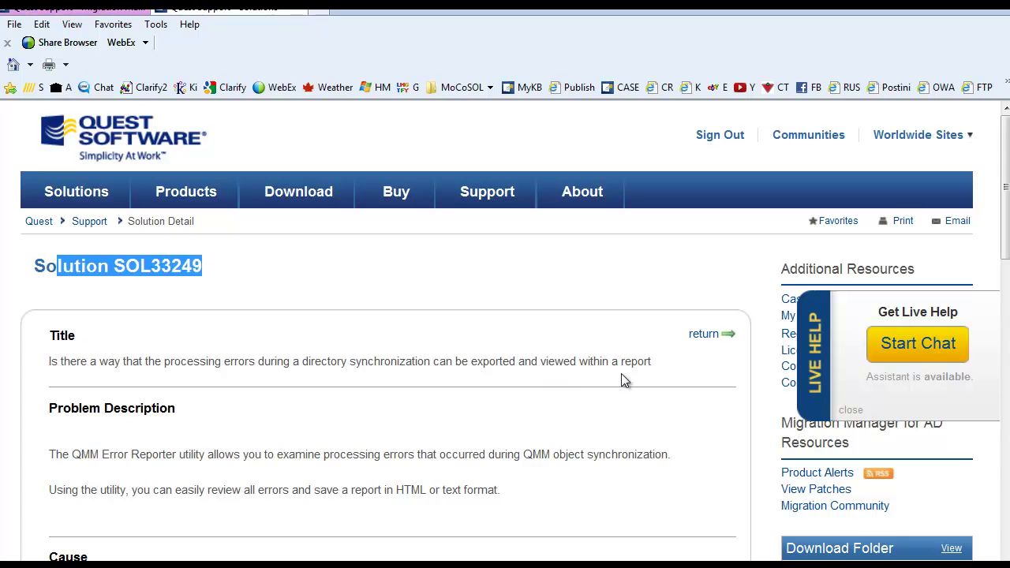
{"action": "left_click_drag", "start_coordinate": [651, 366], "coordinate": [247, 356]}
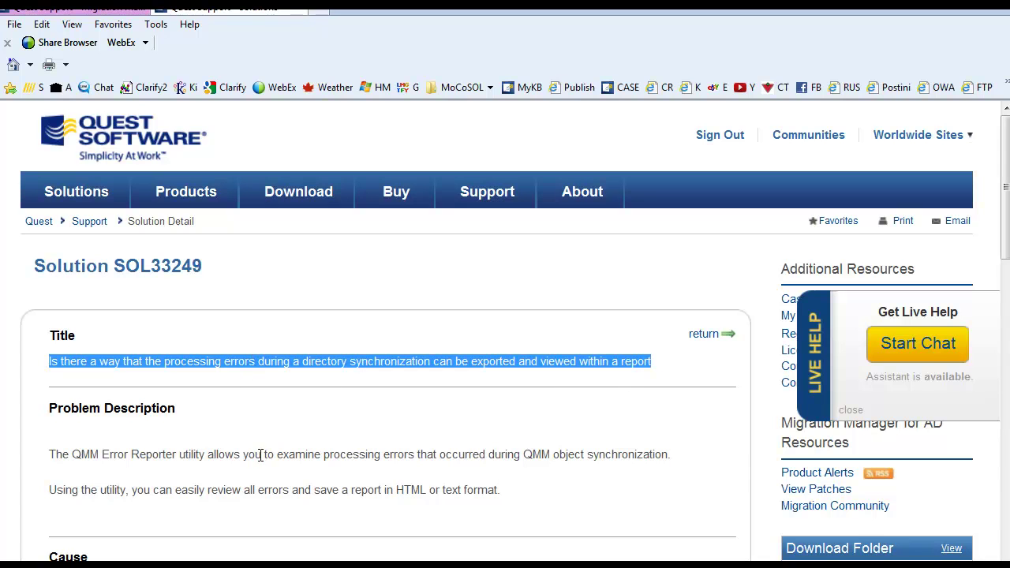
{"action": "left_click_drag", "start_coordinate": [75, 454], "coordinate": [199, 456]}
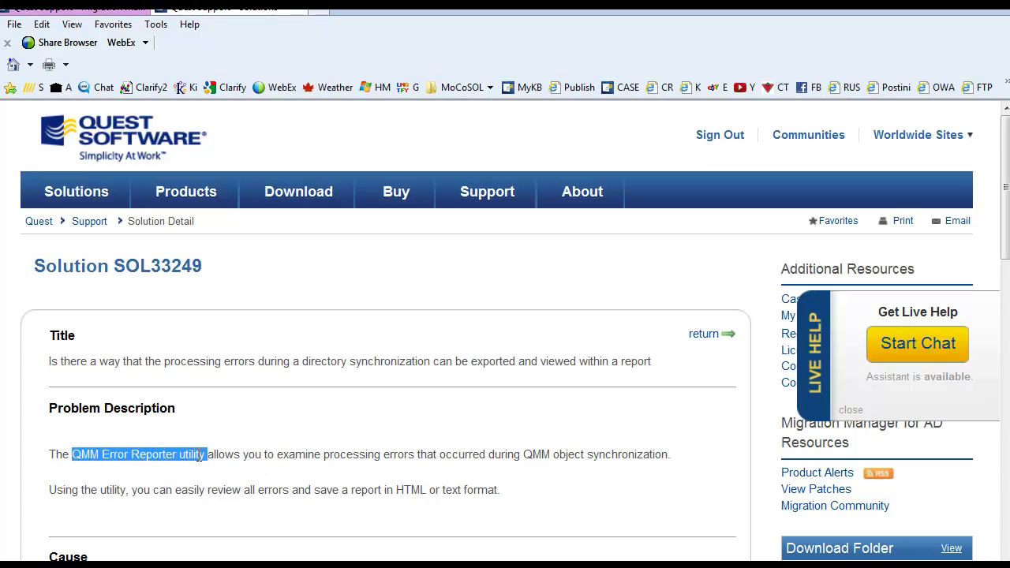
{"action": "scroll", "coordinate": [202, 465], "scroll_direction": "down", "scroll_amount": 3}
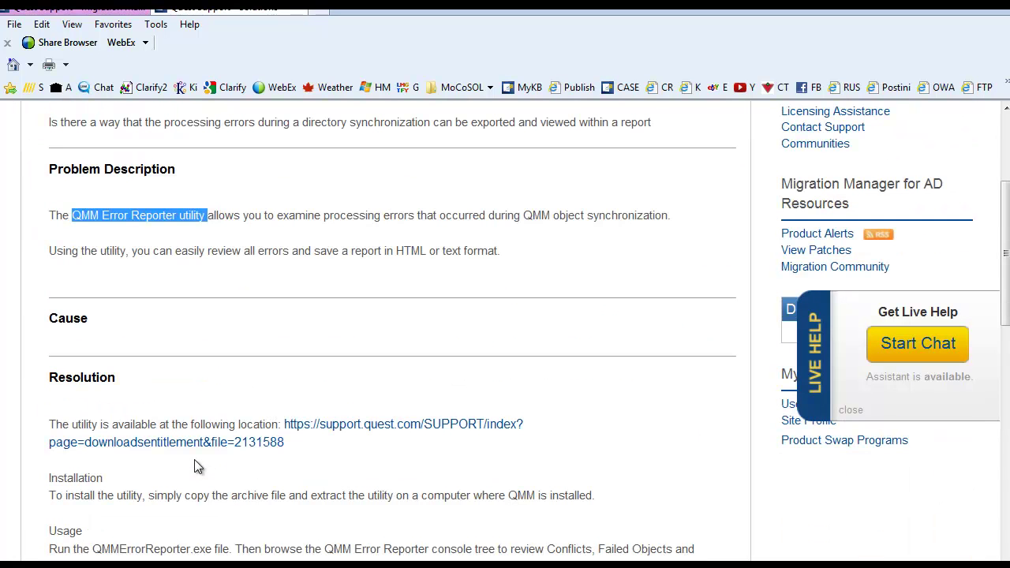
{"action": "scroll", "coordinate": [195, 460], "scroll_direction": "down", "scroll_amount": 1}
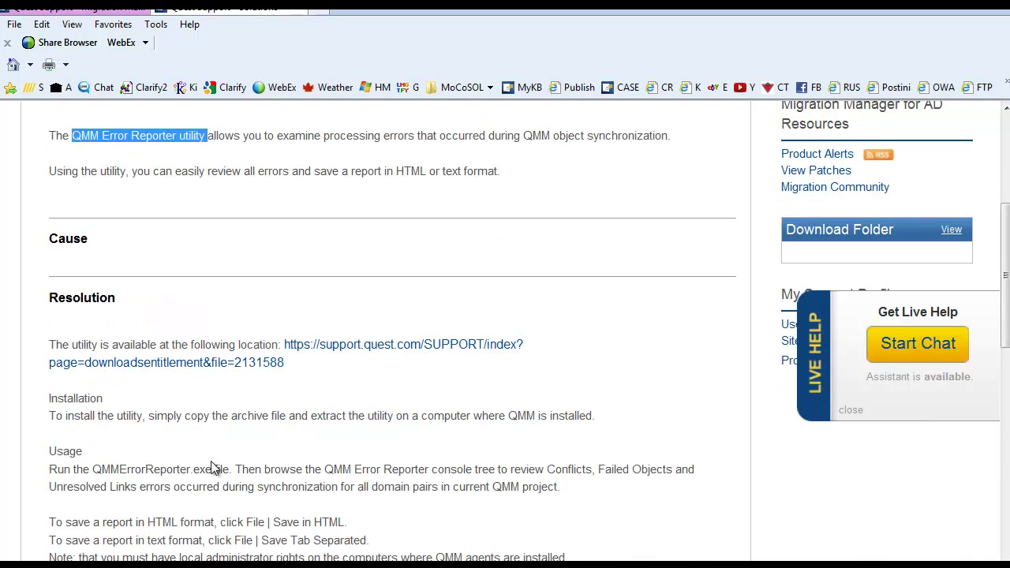
{"action": "left_click_drag", "start_coordinate": [213, 468], "coordinate": [108, 467]}
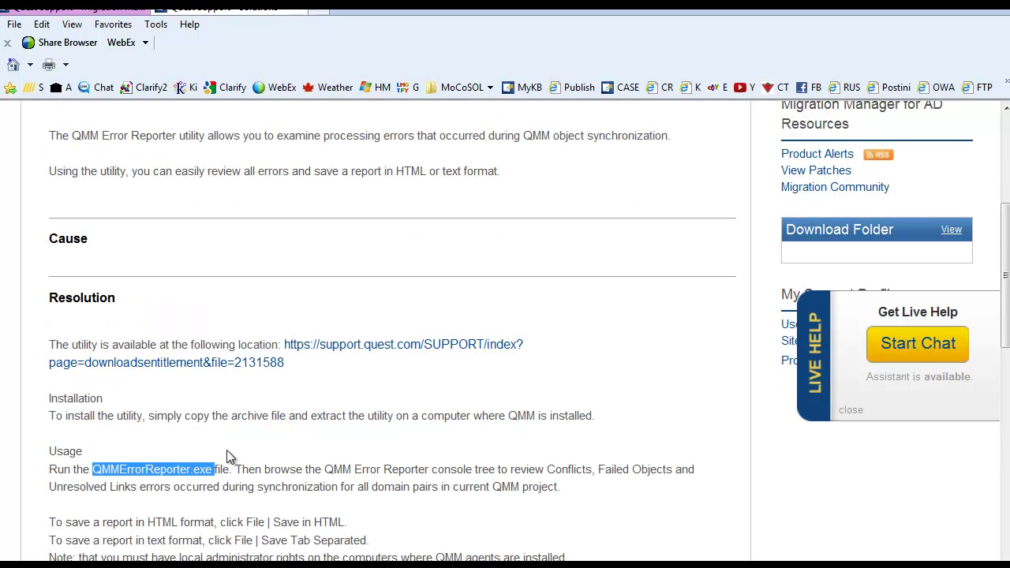
{"action": "scroll", "coordinate": [235, 454], "scroll_direction": "down", "scroll_amount": 10}
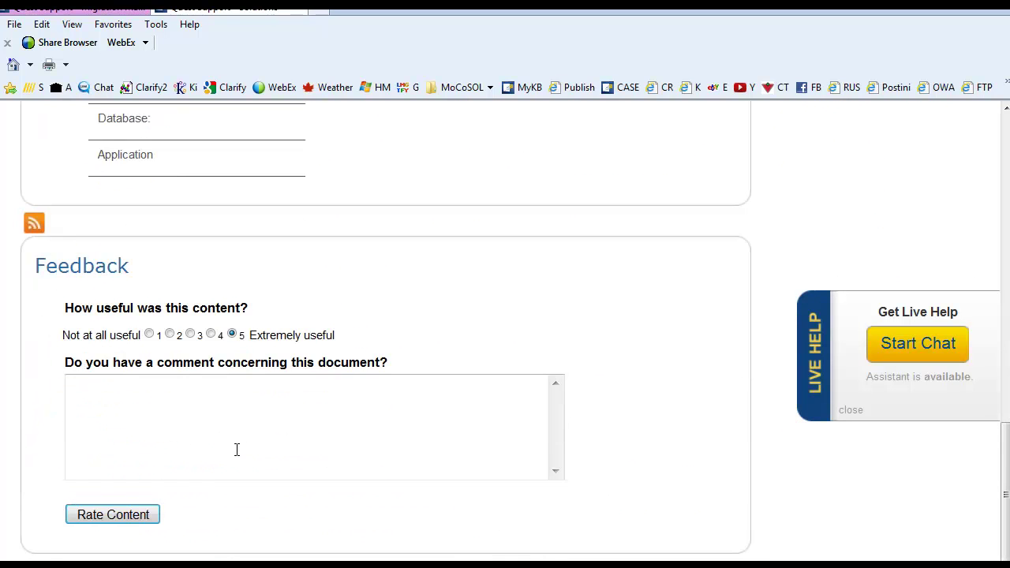
{"action": "scroll", "coordinate": [235, 449], "scroll_direction": "up", "scroll_amount": 5}
{"action": "scroll", "coordinate": [235, 449], "scroll_direction": "up", "scroll_amount": 3}
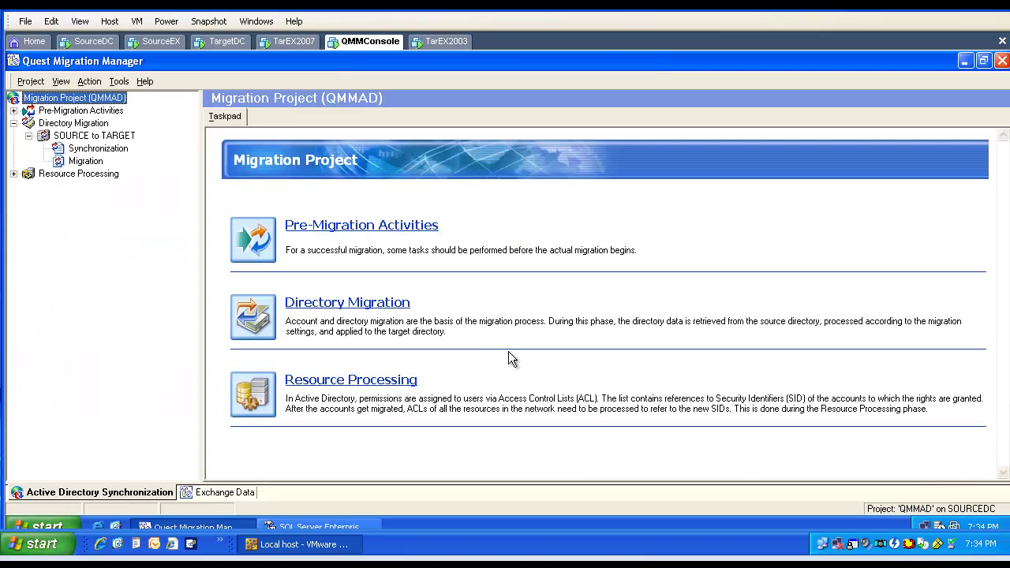
Open the Migration sessions list and bring up the TRIGGERING A FAILURE session's context menu
{"action": "left_click", "coordinate": [100, 163]}
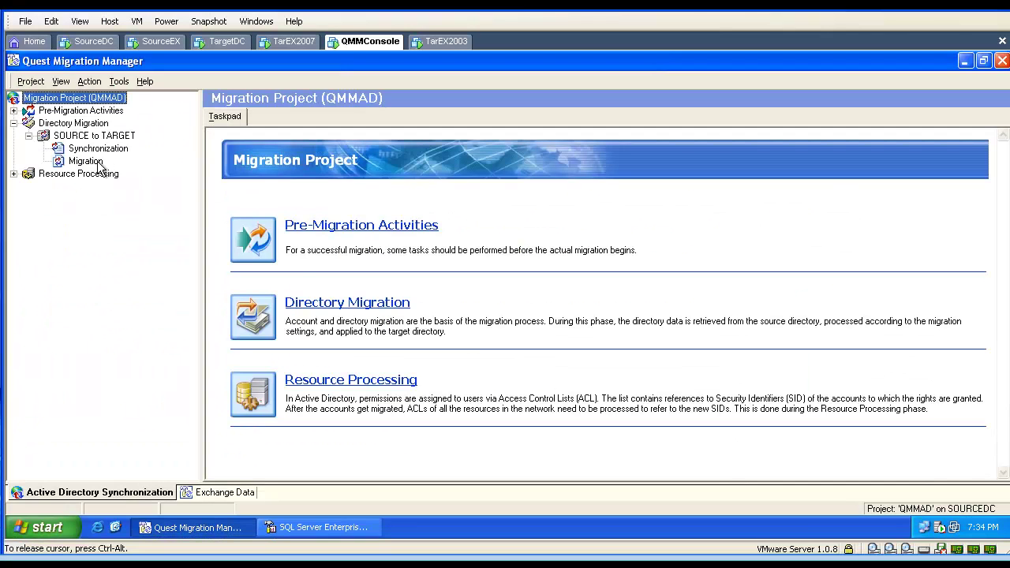
{"action": "left_click", "coordinate": [101, 162]}
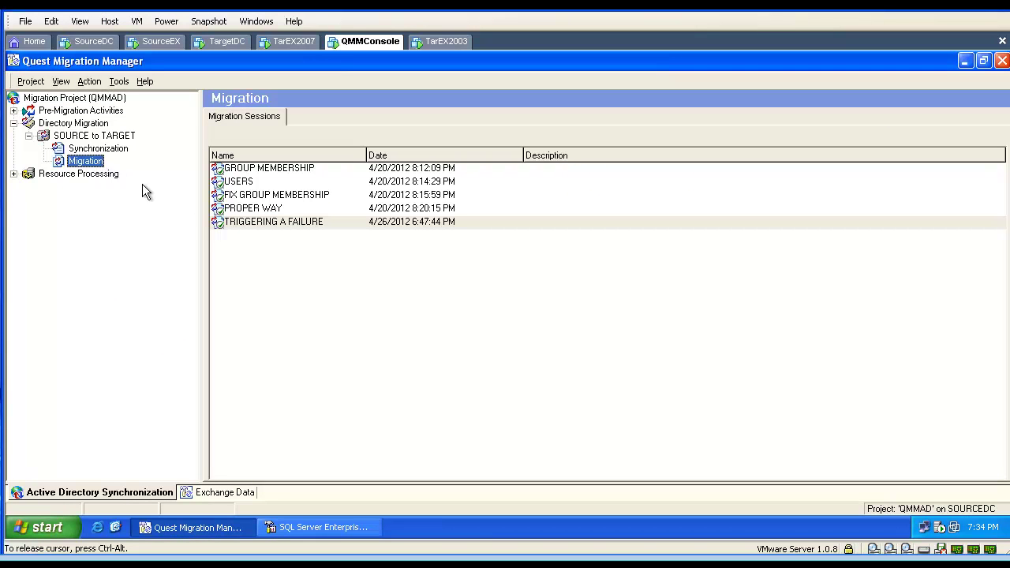
{"action": "left_click", "coordinate": [254, 223]}
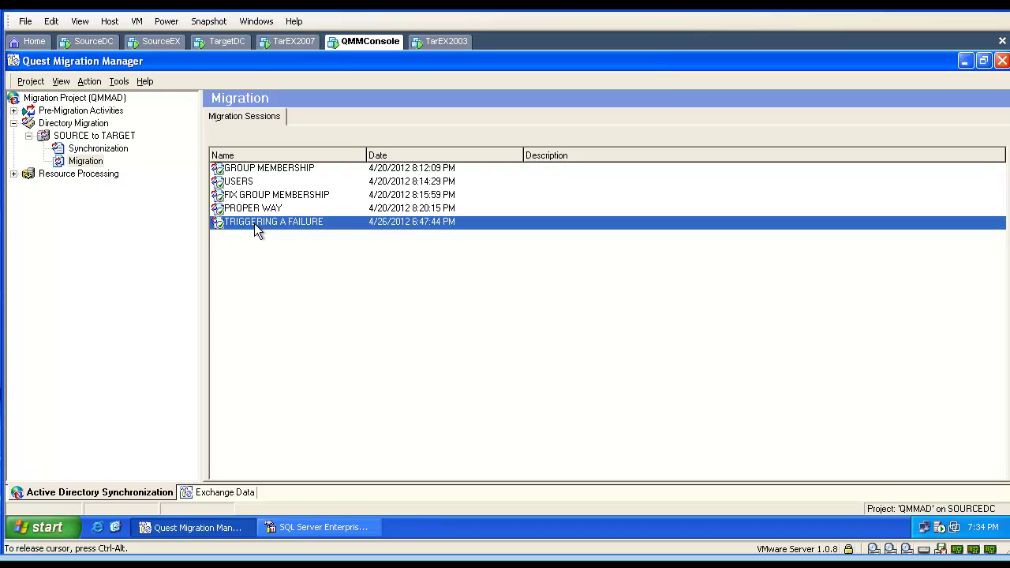
{"action": "right_click", "coordinate": [254, 223]}
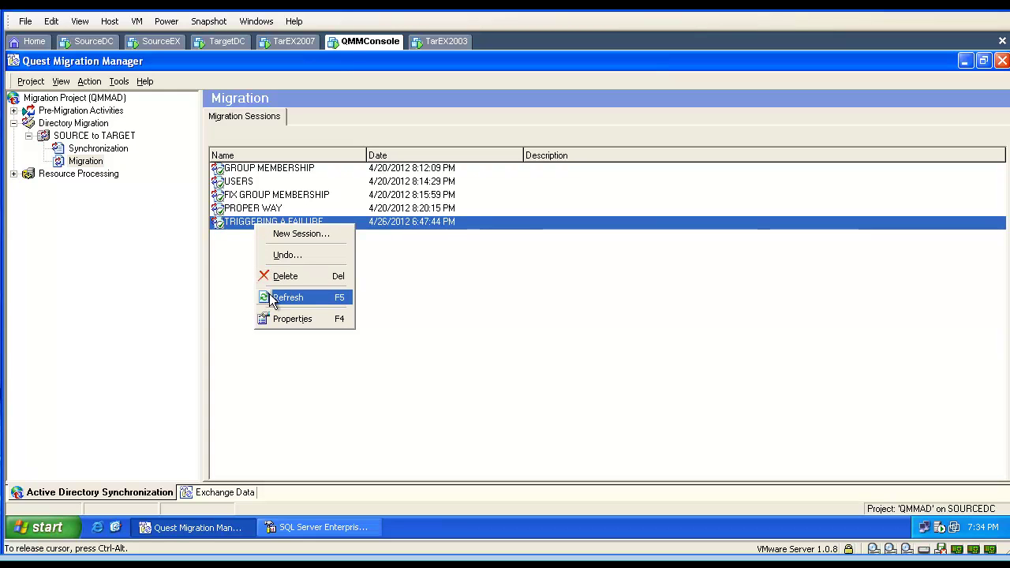
Page through the TRIGGERING A FAILURE session's properties to the Summary showing 4 failed objects, then View log
{"action": "left_click", "coordinate": [276, 319]}
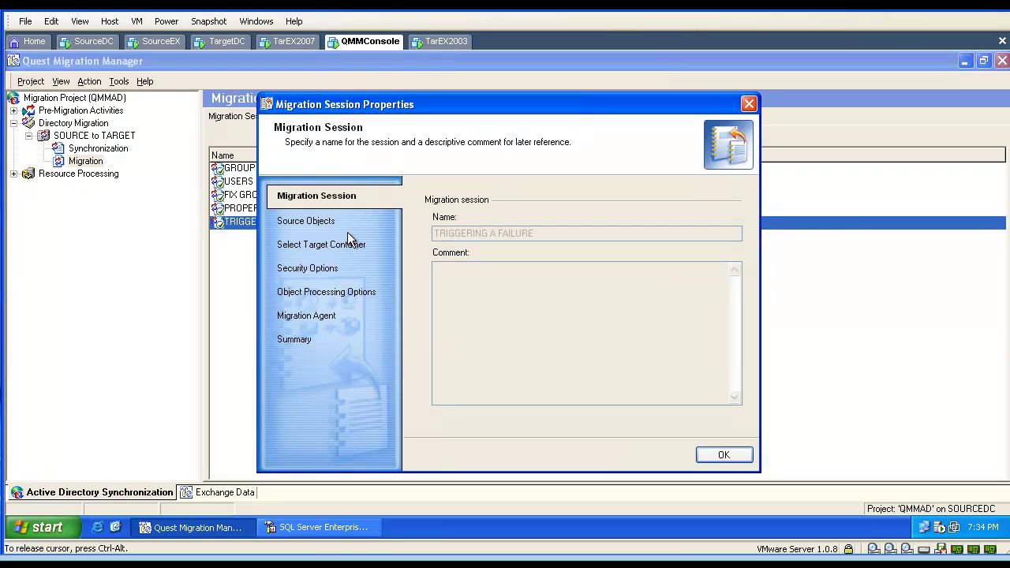
{"action": "left_click", "coordinate": [329, 224]}
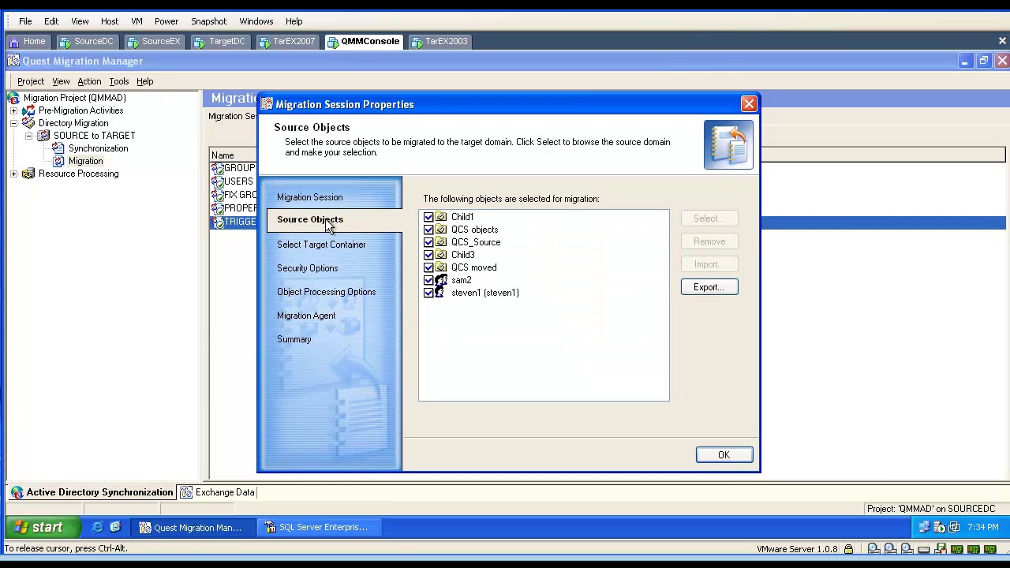
{"action": "left_click", "coordinate": [326, 244]}
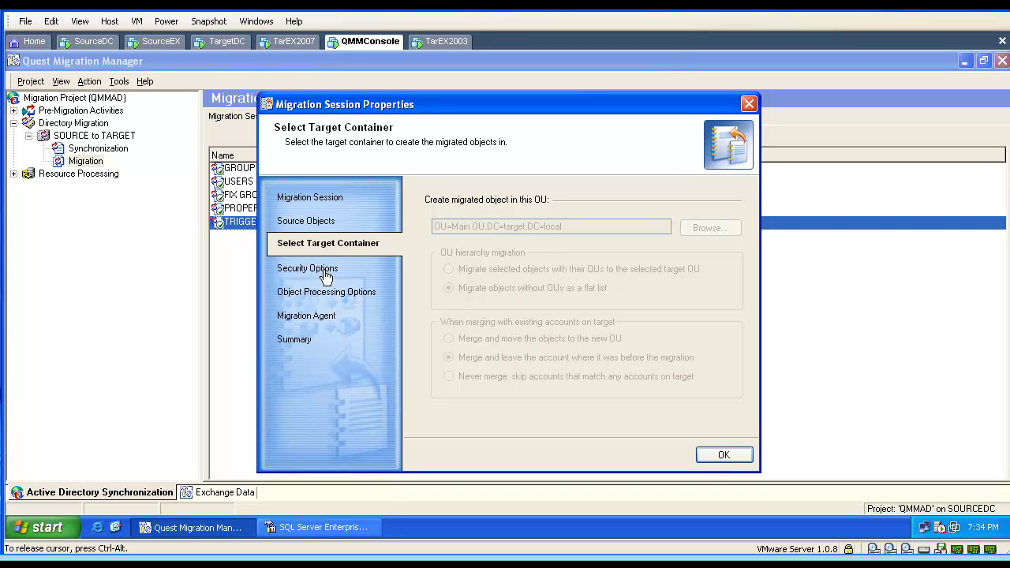
{"action": "left_click", "coordinate": [325, 269]}
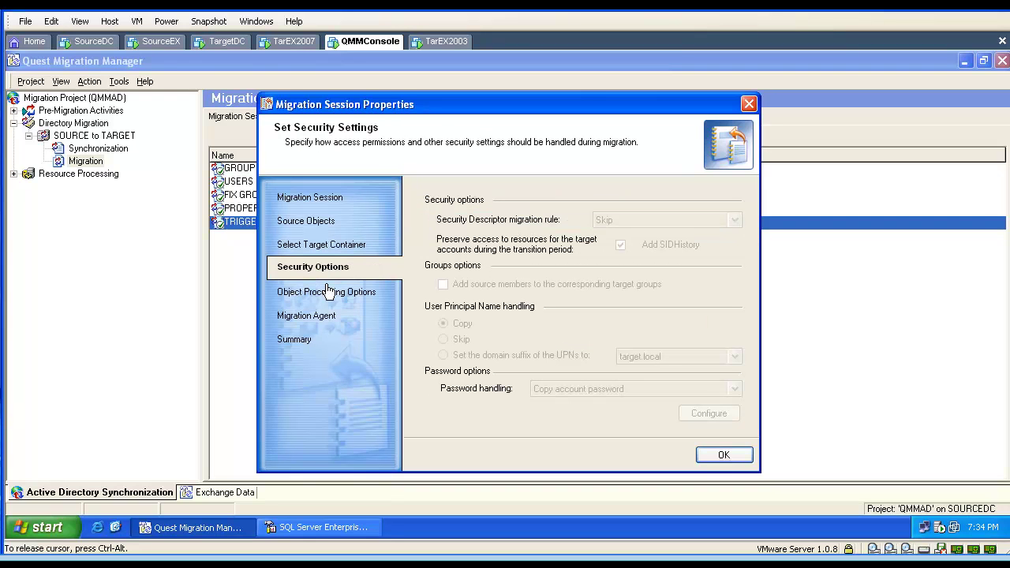
{"action": "left_click", "coordinate": [327, 292]}
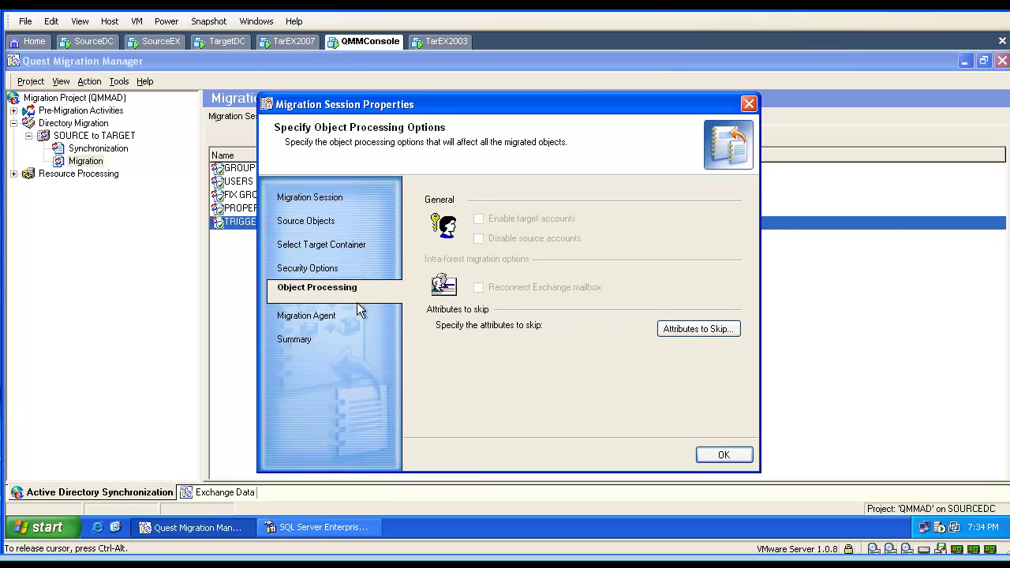
{"action": "left_click", "coordinate": [330, 316]}
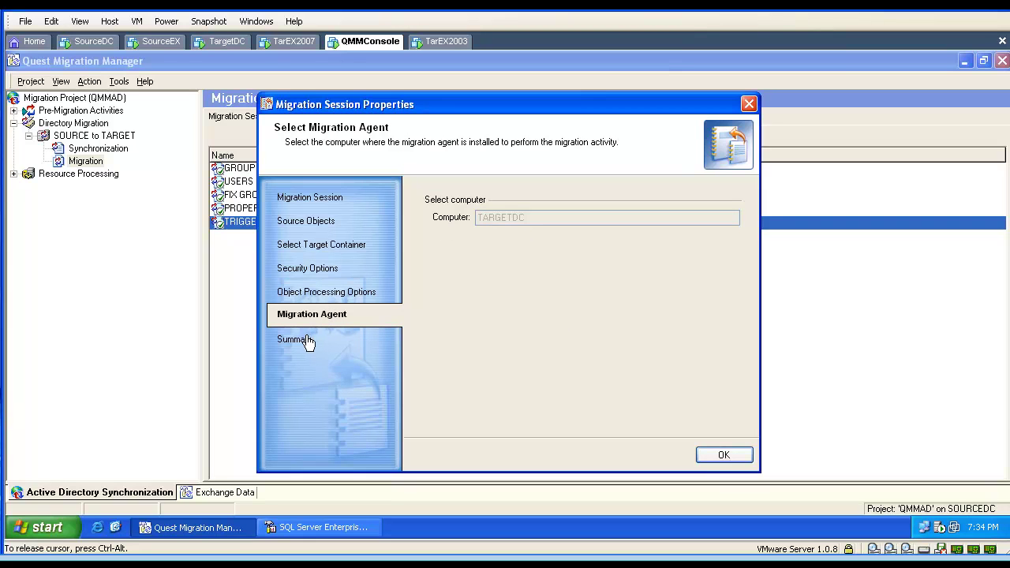
{"action": "left_click", "coordinate": [308, 341]}
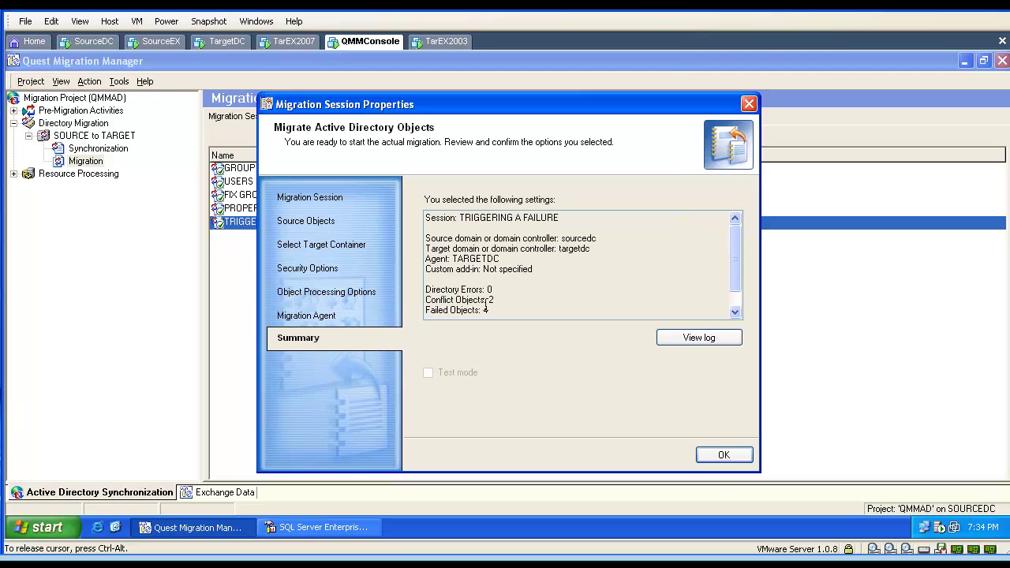
{"action": "left_click_drag", "start_coordinate": [489, 311], "coordinate": [421, 309]}
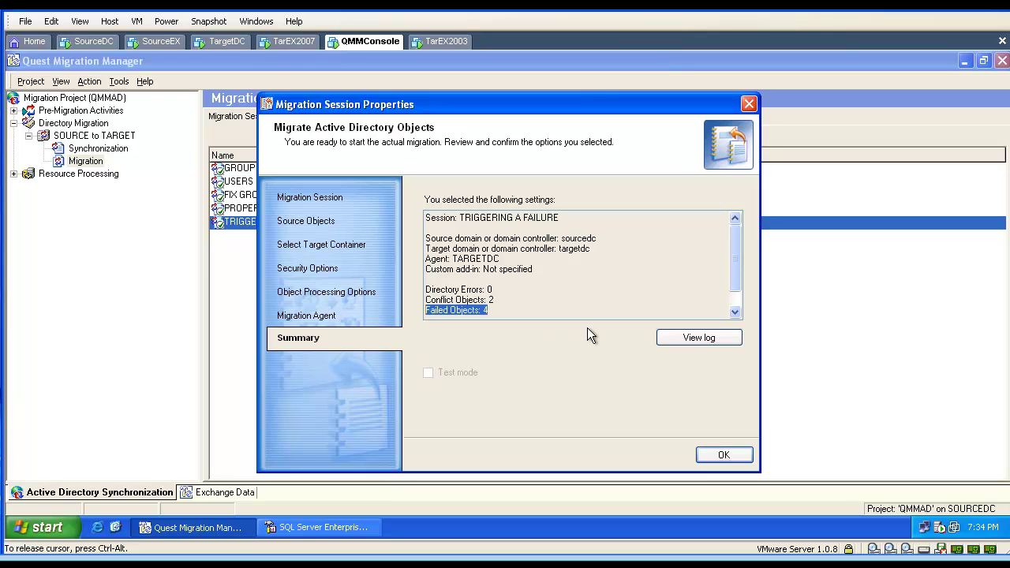
{"action": "left_click", "coordinate": [684, 337]}
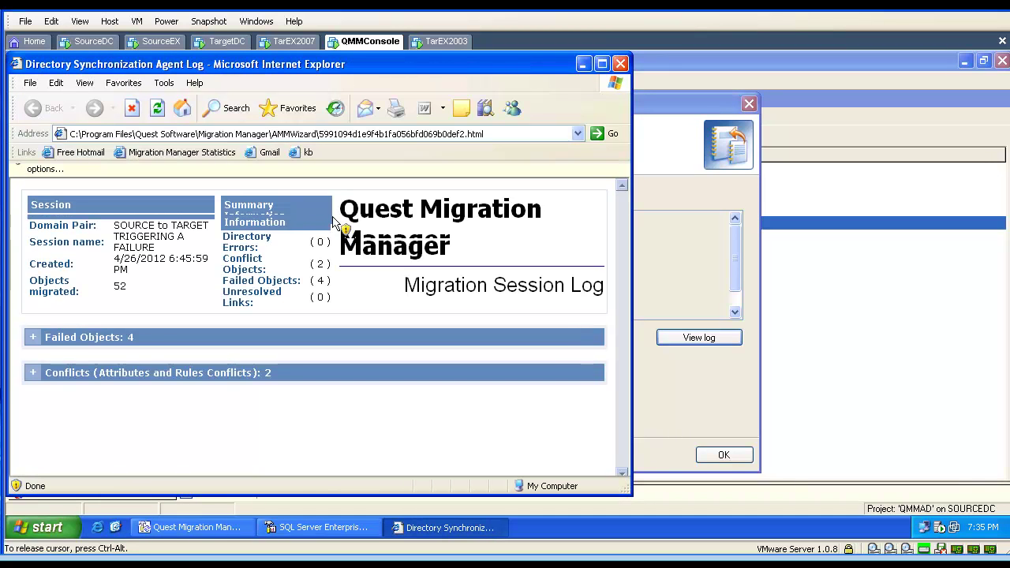
Allow the agent log page's blocked active content in Internet Explorer
{"action": "left_click", "coordinate": [286, 181]}
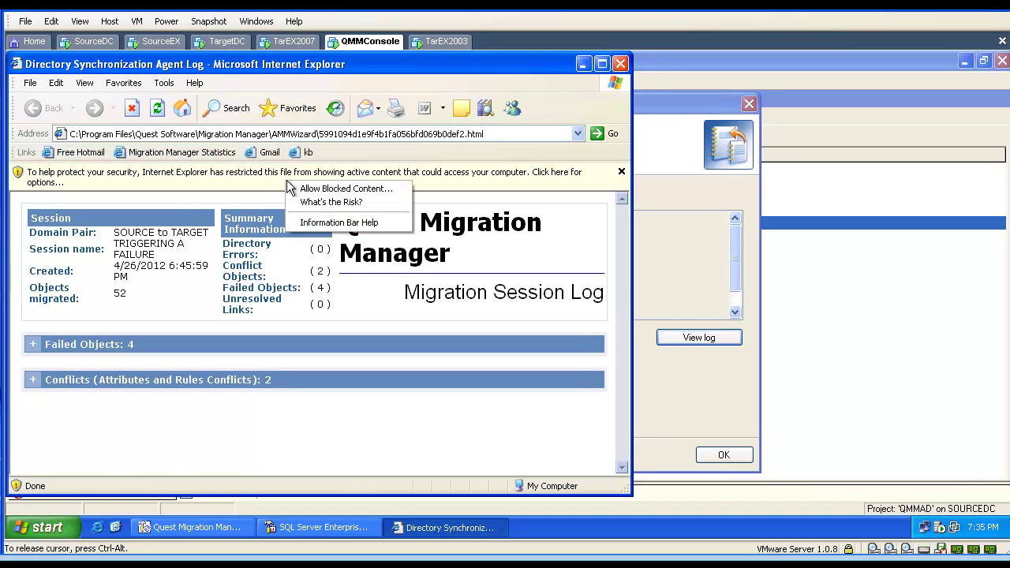
{"action": "left_click", "coordinate": [304, 189]}
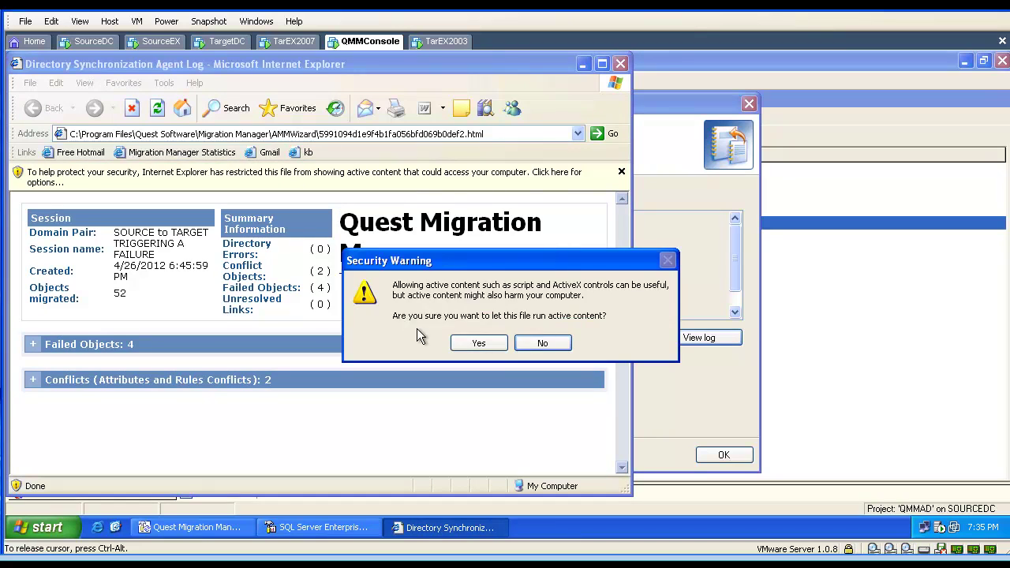
{"action": "left_click", "coordinate": [478, 343]}
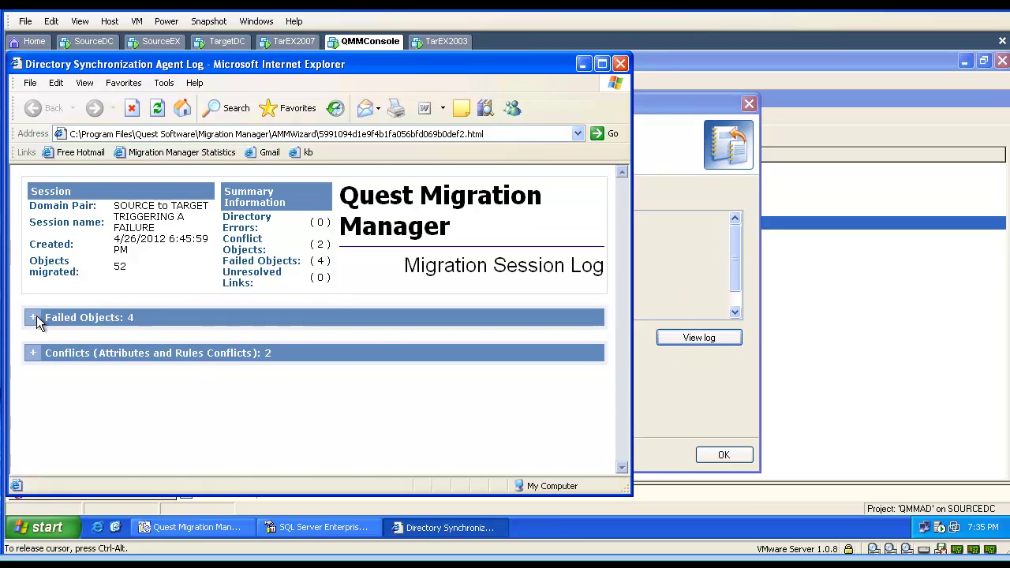
Expand the failed objects table and review the SID, sIDHistory and objectGUID errors
{"action": "left_click", "coordinate": [35, 318]}
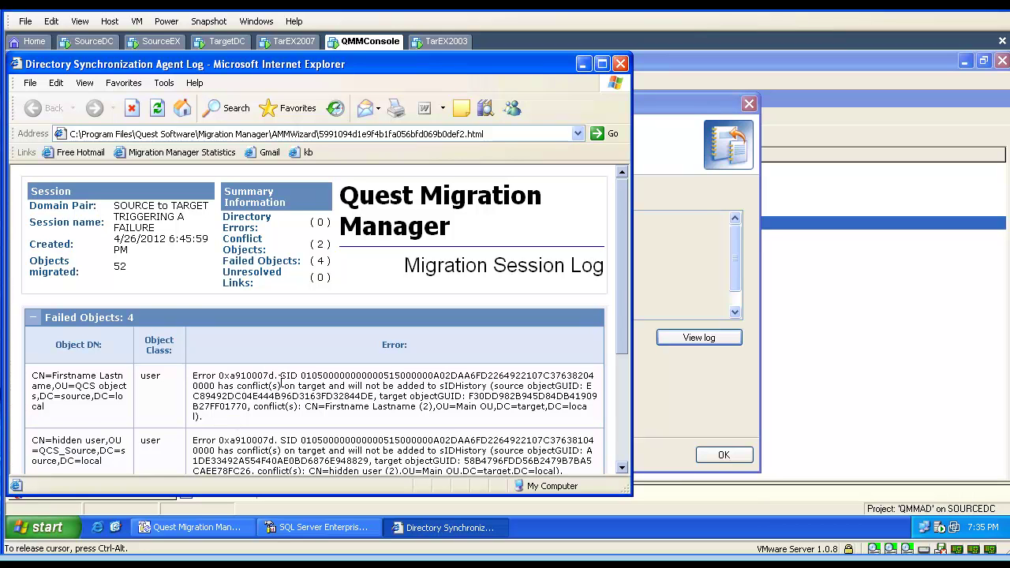
{"action": "left_click_drag", "start_coordinate": [280, 377], "coordinate": [298, 382]}
{"action": "left_click_drag", "start_coordinate": [221, 386], "coordinate": [273, 386]}
{"action": "left_click_drag", "start_coordinate": [382, 386], "coordinate": [489, 387]}
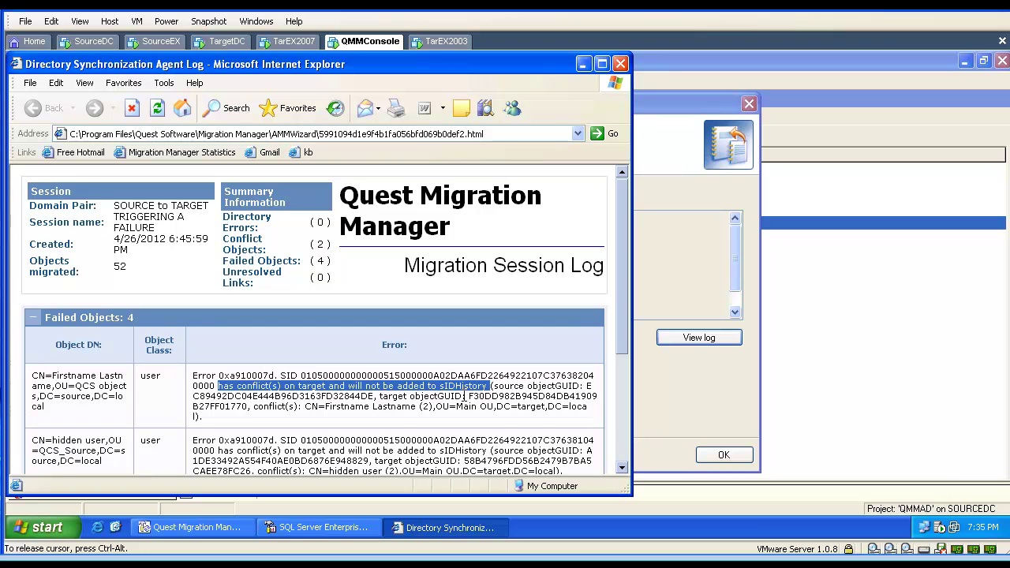
{"action": "scroll", "coordinate": [429, 408], "scroll_direction": "down", "scroll_amount": 3}
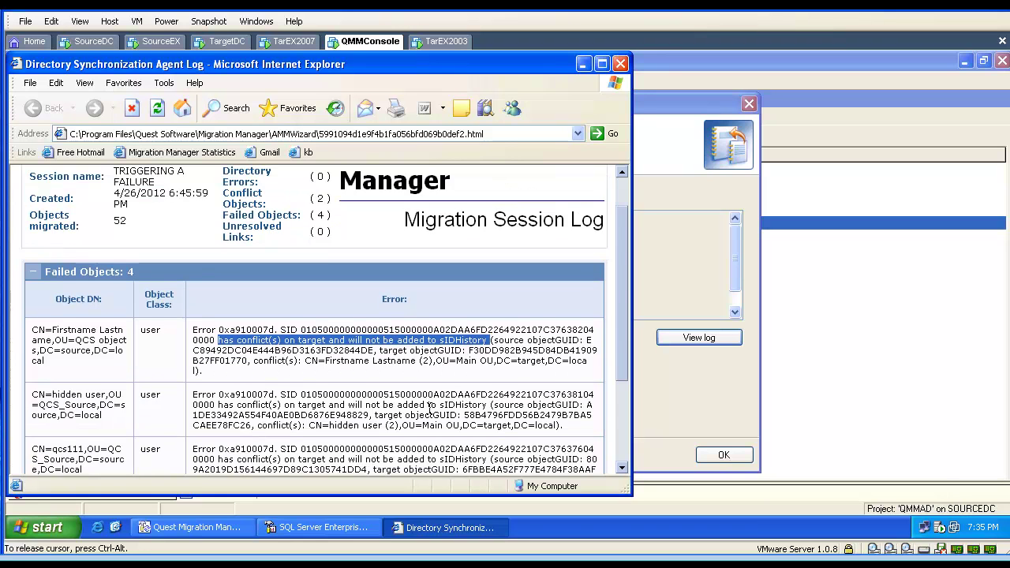
{"action": "scroll", "coordinate": [427, 411], "scroll_direction": "down", "scroll_amount": 1}
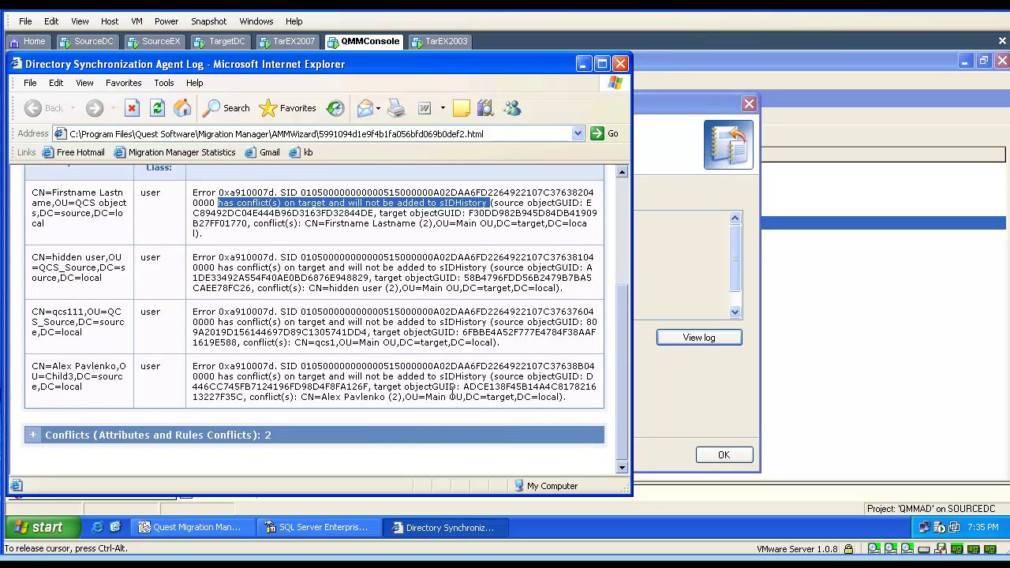
{"action": "left_click_drag", "start_coordinate": [457, 387], "coordinate": [408, 387]}
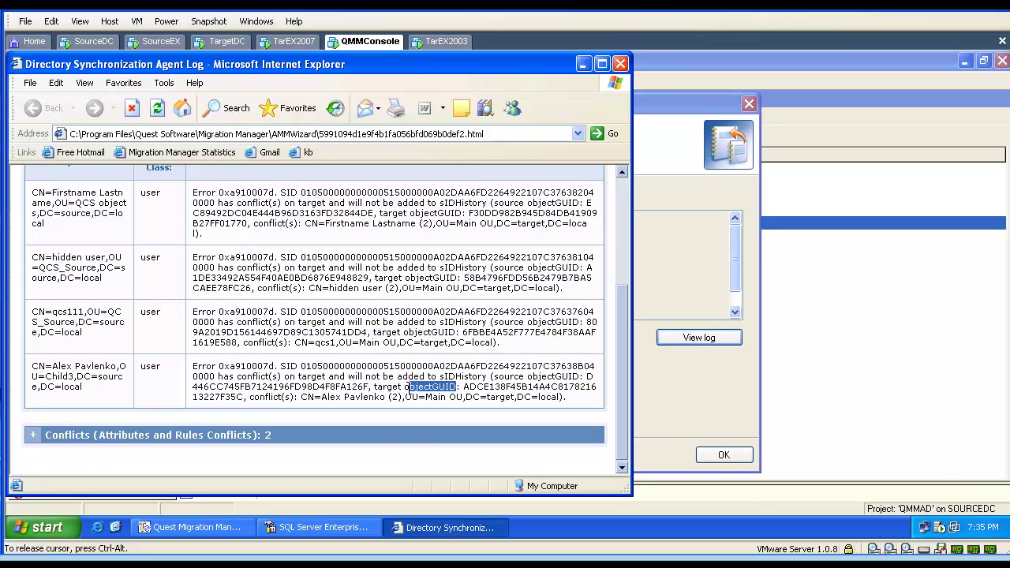
Expand the attribute and rules conflicts section and highlight the sAMAccountName conflicts
{"action": "left_click", "coordinate": [33, 438]}
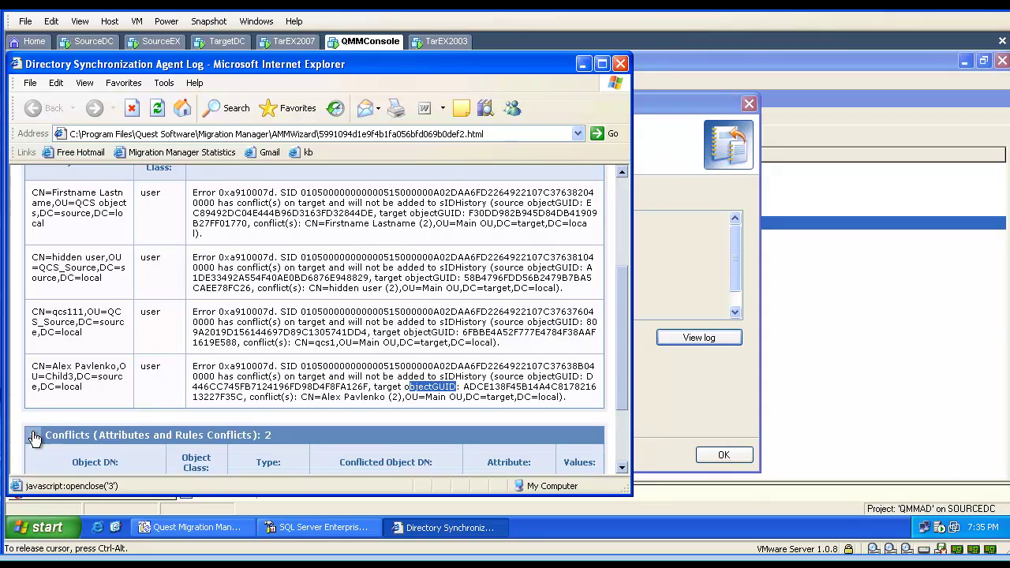
{"action": "scroll", "coordinate": [32, 434], "scroll_direction": "down", "scroll_amount": 3}
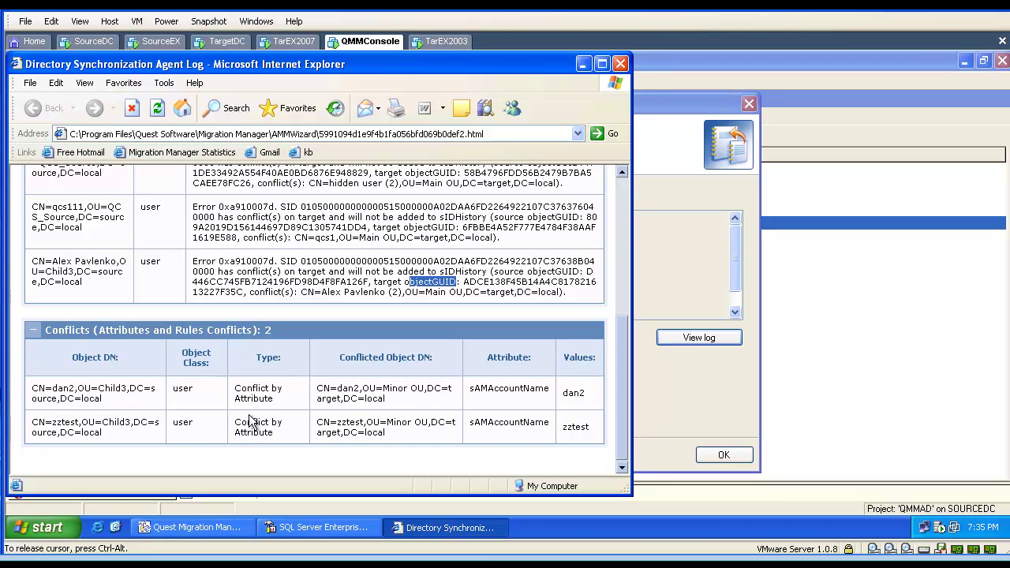
{"action": "left_click_drag", "start_coordinate": [274, 402], "coordinate": [244, 400]}
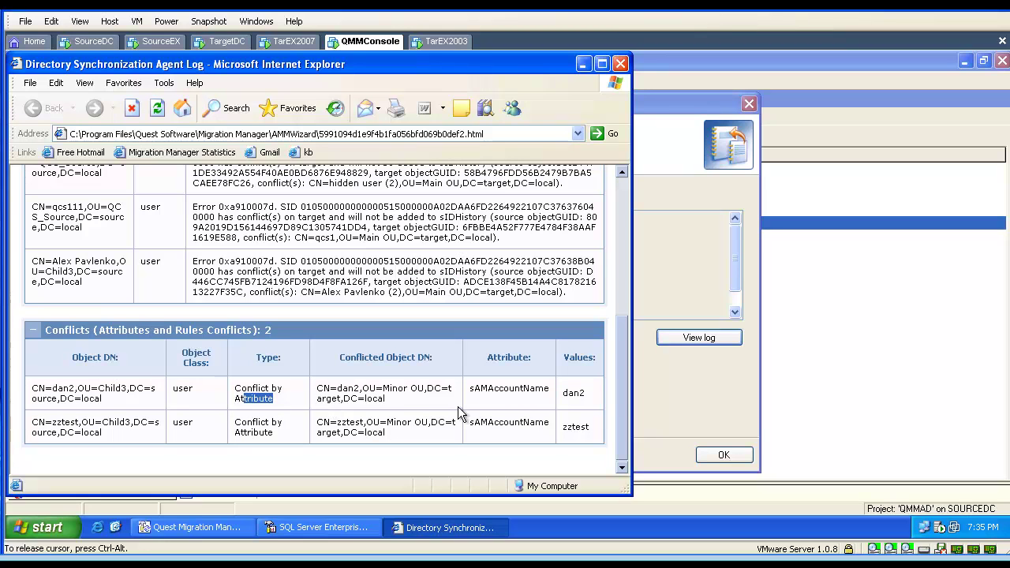
{"action": "left_click_drag", "start_coordinate": [471, 390], "coordinate": [549, 392]}
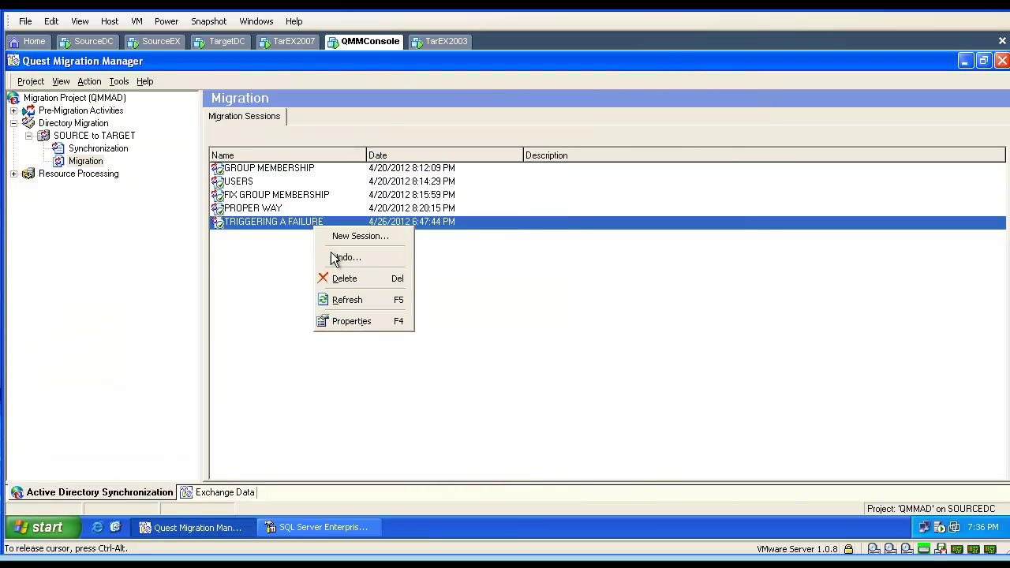
Undo the TRIGGERING A FAILURE session, rolling back only the mapi object
{"action": "left_click", "coordinate": [332, 257]}
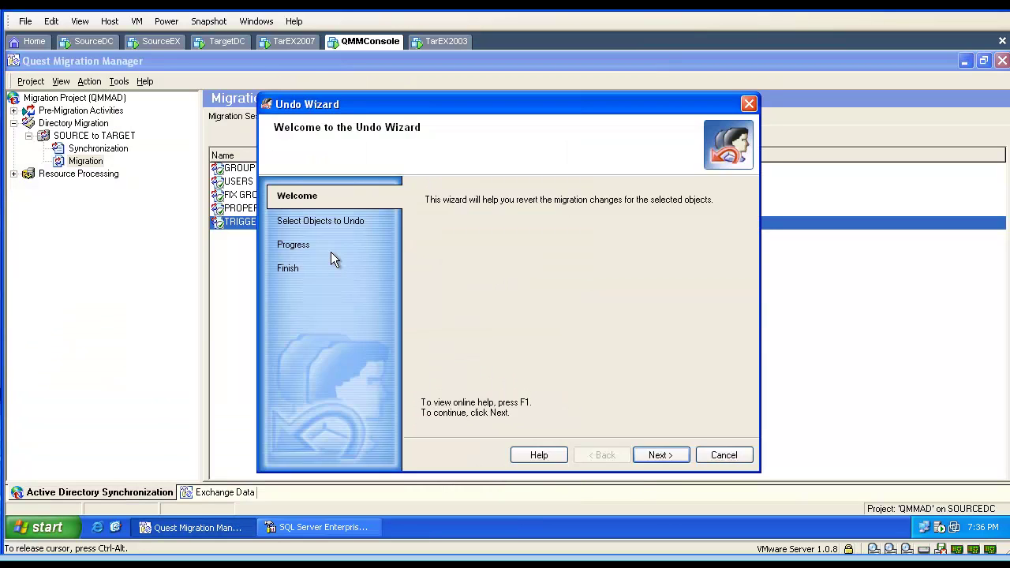
{"action": "left_click", "coordinate": [660, 455]}
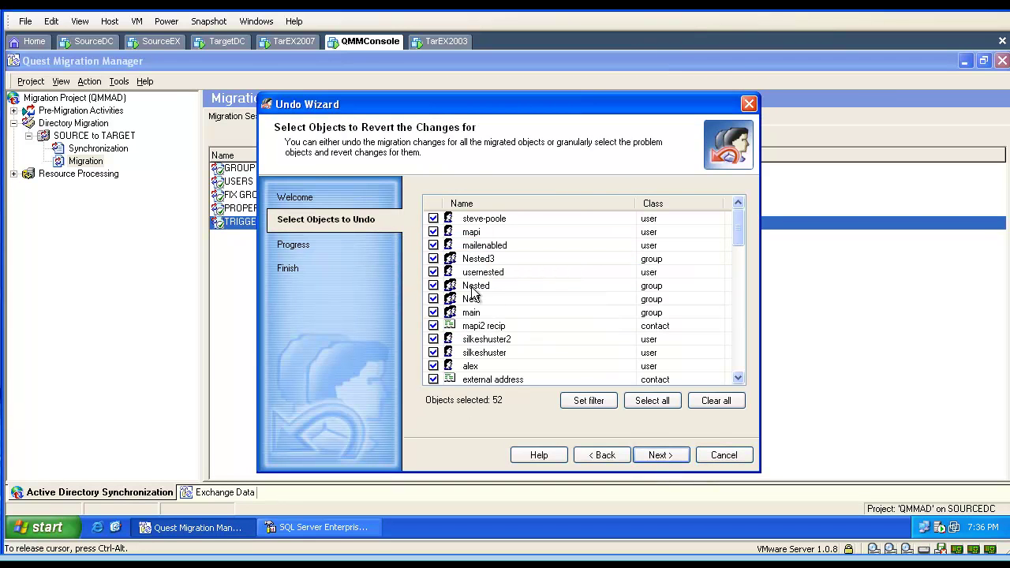
{"action": "left_click", "coordinate": [716, 401]}
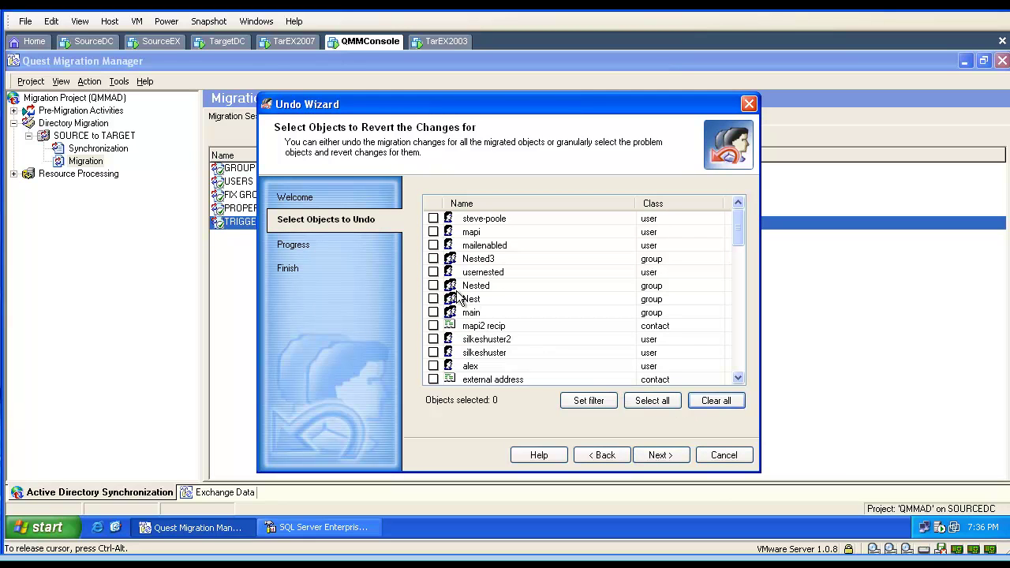
{"action": "left_click", "coordinate": [433, 233]}
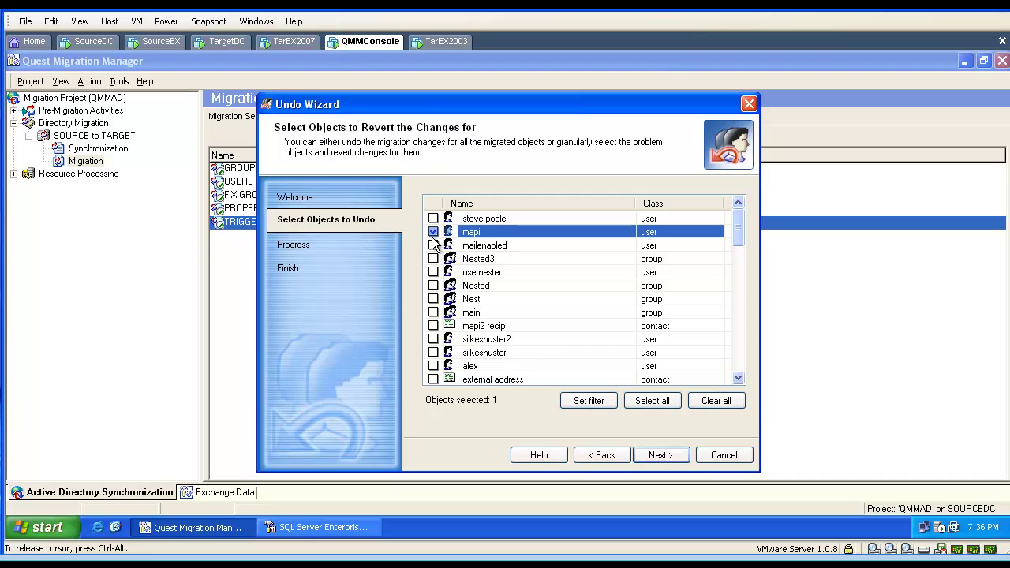
{"action": "left_click", "coordinate": [659, 460]}
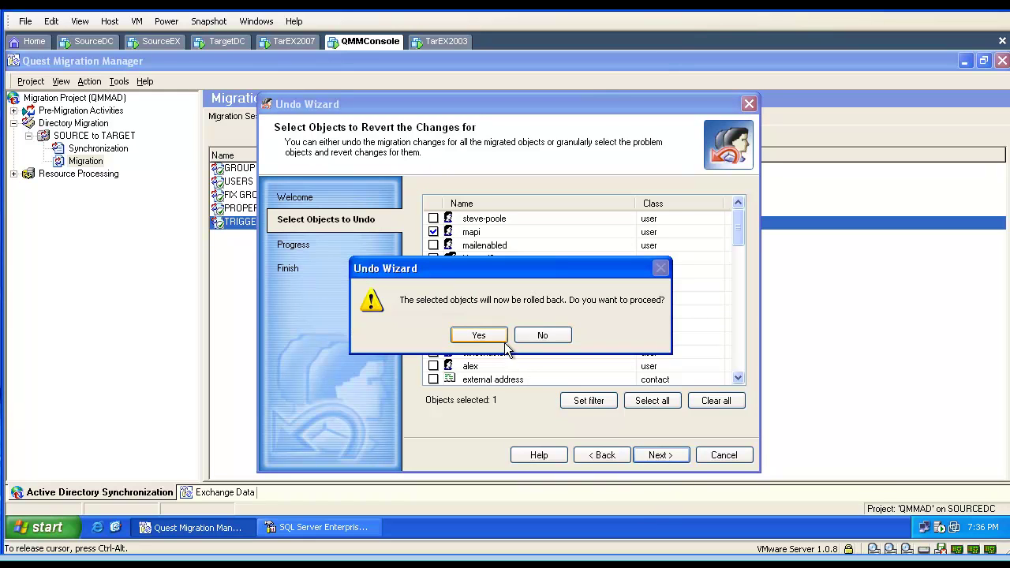
{"action": "left_click", "coordinate": [479, 336]}
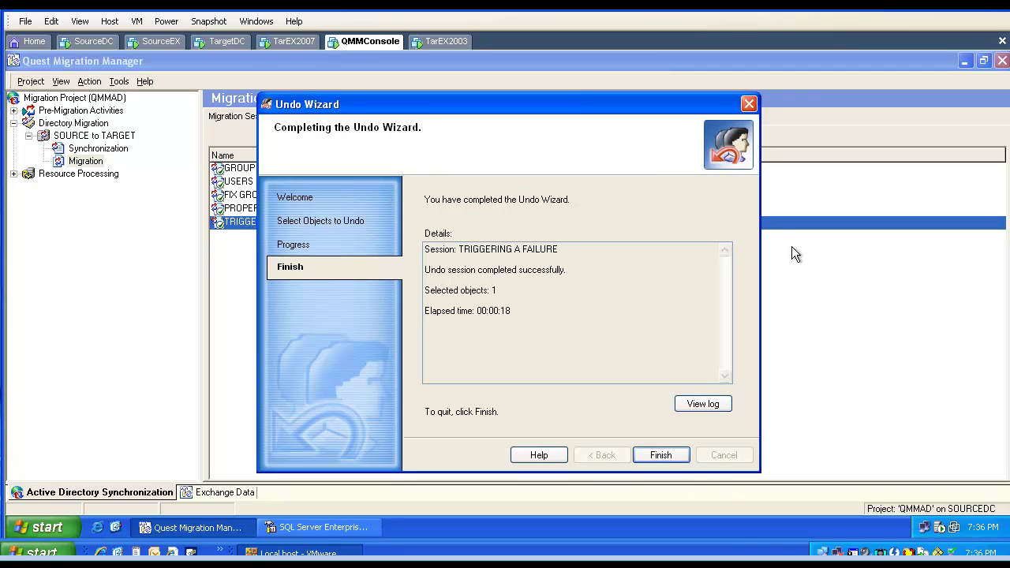
{"action": "left_click", "coordinate": [661, 456]}
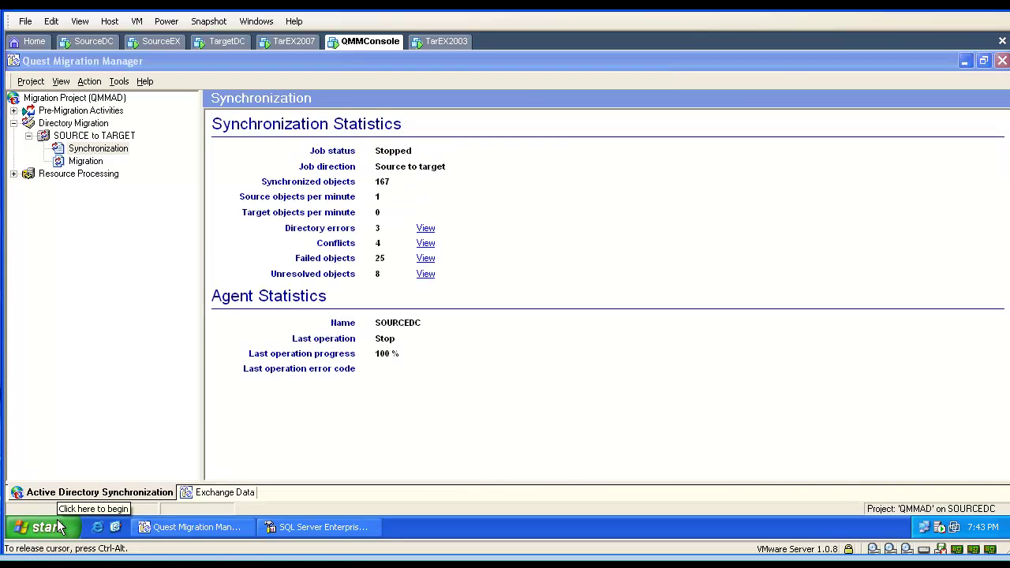
Launch Migration Manager Statistics and open the QMMAD SOURCE-TARGET migration report
{"action": "left_click", "coordinate": [58, 523]}
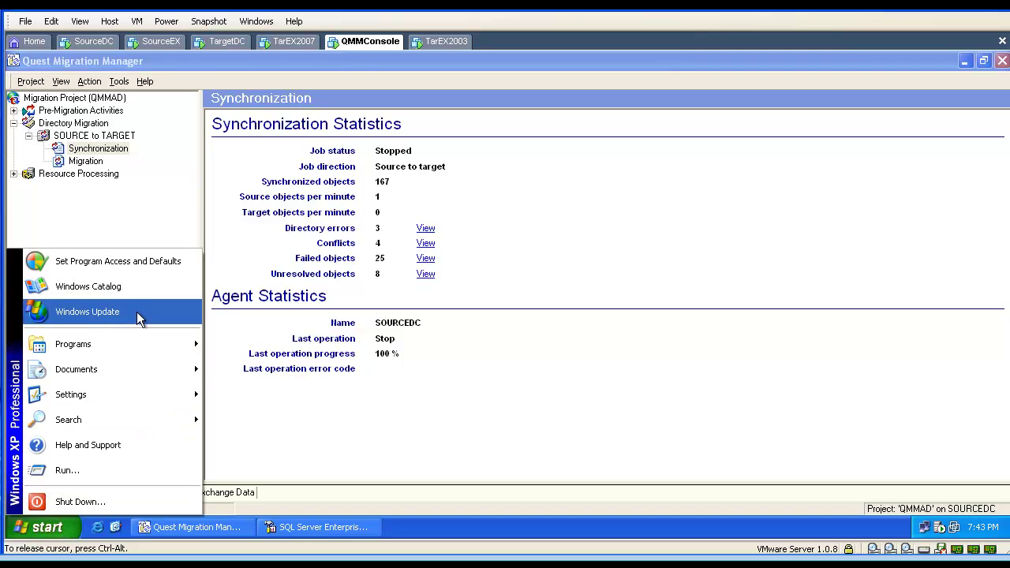
{"action": "mouse_move", "coordinate": [133, 345]}
{"action": "mouse_move", "coordinate": [257, 343]}
{"action": "left_click", "coordinate": [357, 340]}
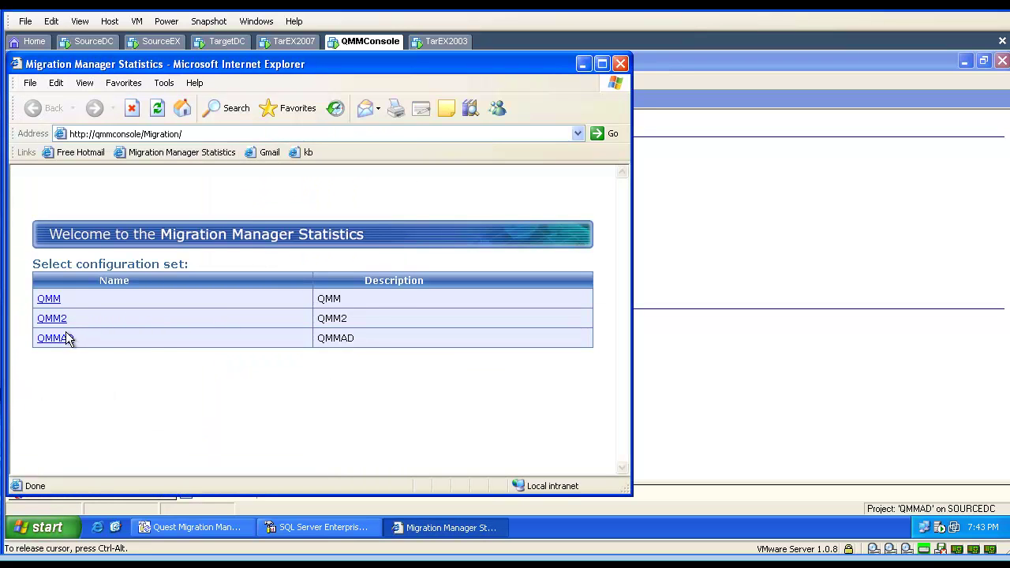
{"action": "left_click", "coordinate": [65, 338]}
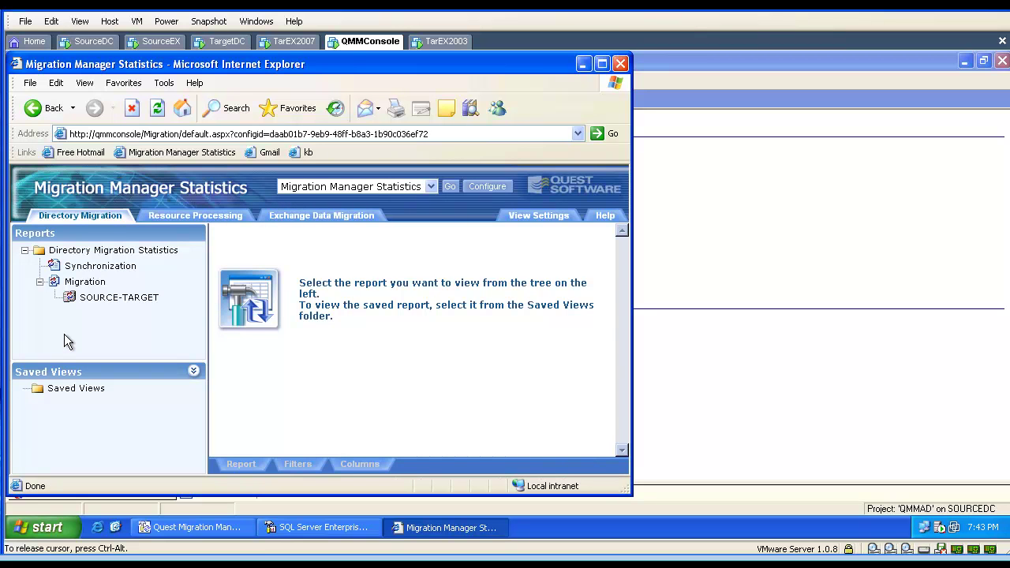
{"action": "left_click", "coordinate": [105, 299]}
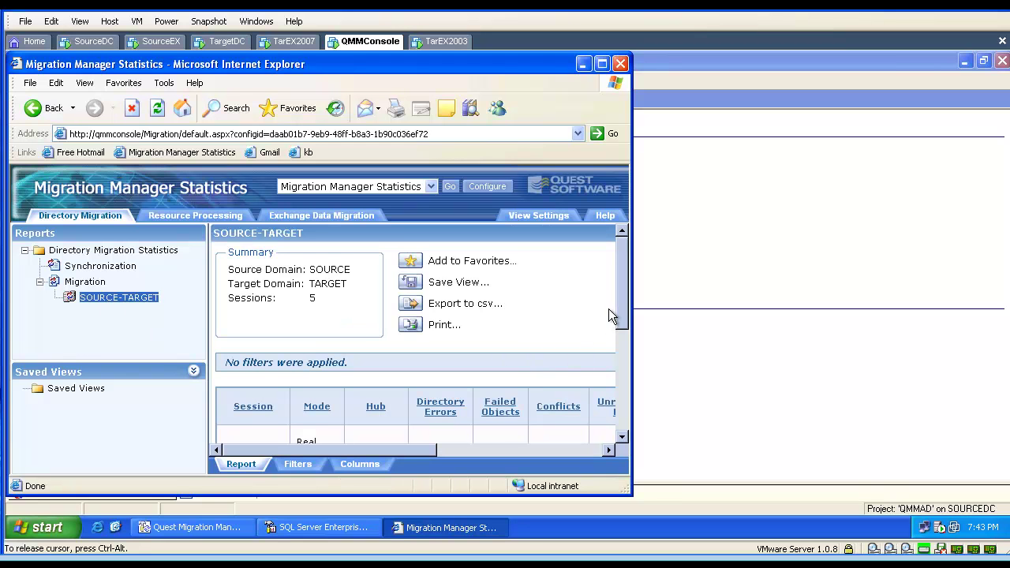
Export TRIGGERING A FAILURE's migrated objects to C:\temp\report.csv, then view Resource Processing
{"action": "left_click_drag", "start_coordinate": [622, 304], "coordinate": [1008, 366]}
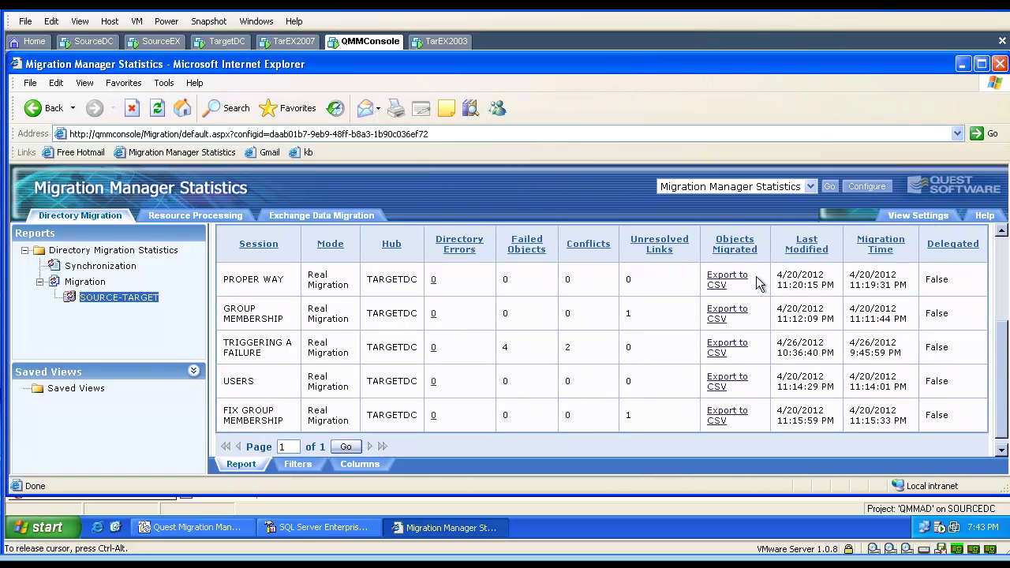
{"action": "left_click", "coordinate": [746, 310]}
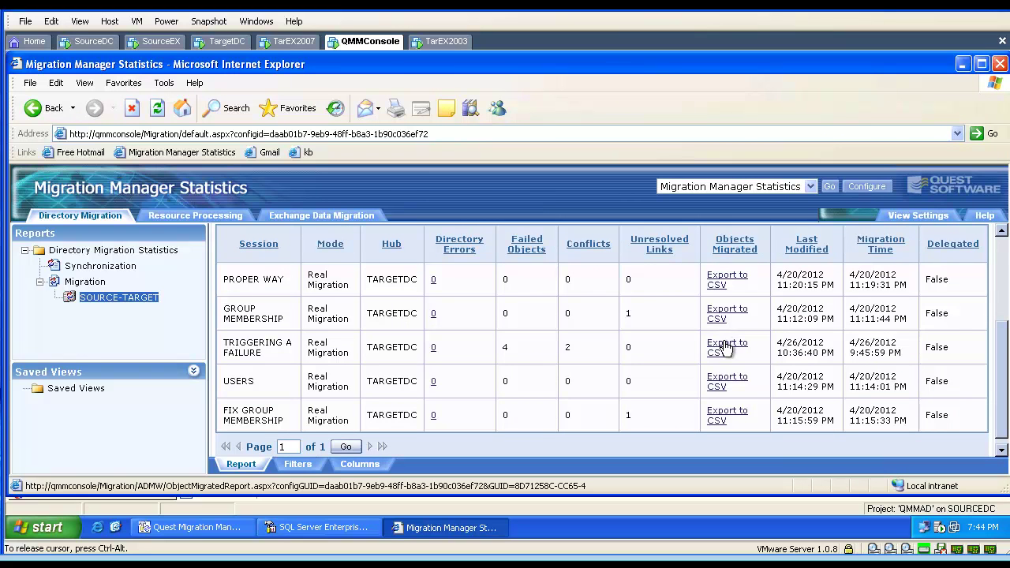
{"action": "left_click", "coordinate": [725, 348]}
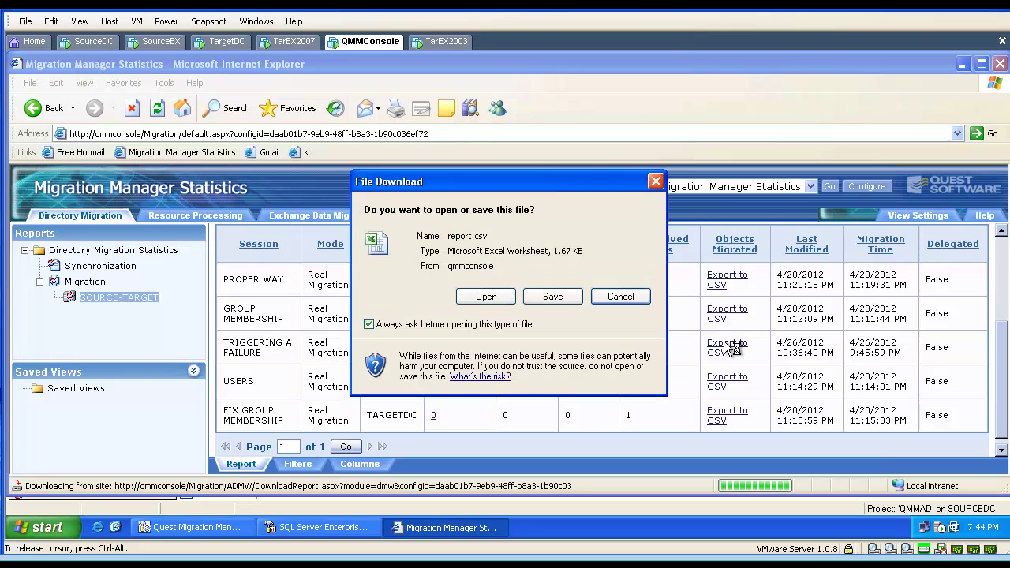
{"action": "left_click", "coordinate": [582, 295]}
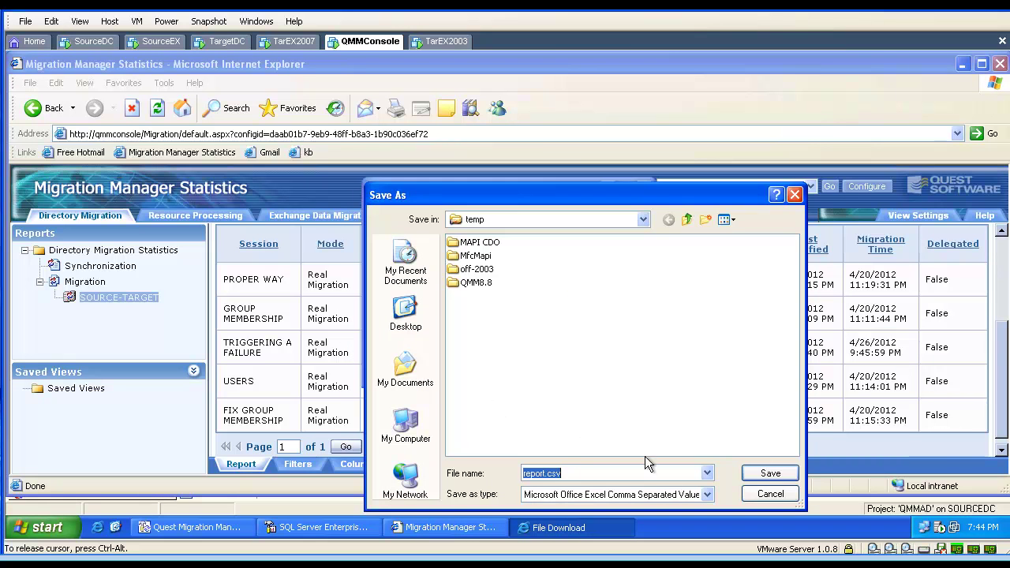
{"action": "left_click", "coordinate": [757, 473]}
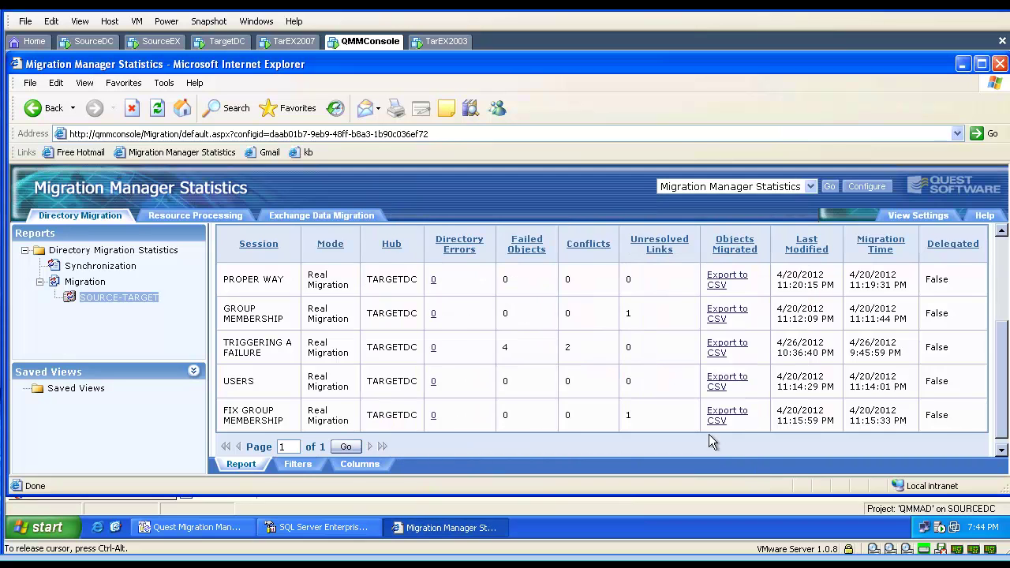
{"action": "left_click", "coordinate": [195, 216]}
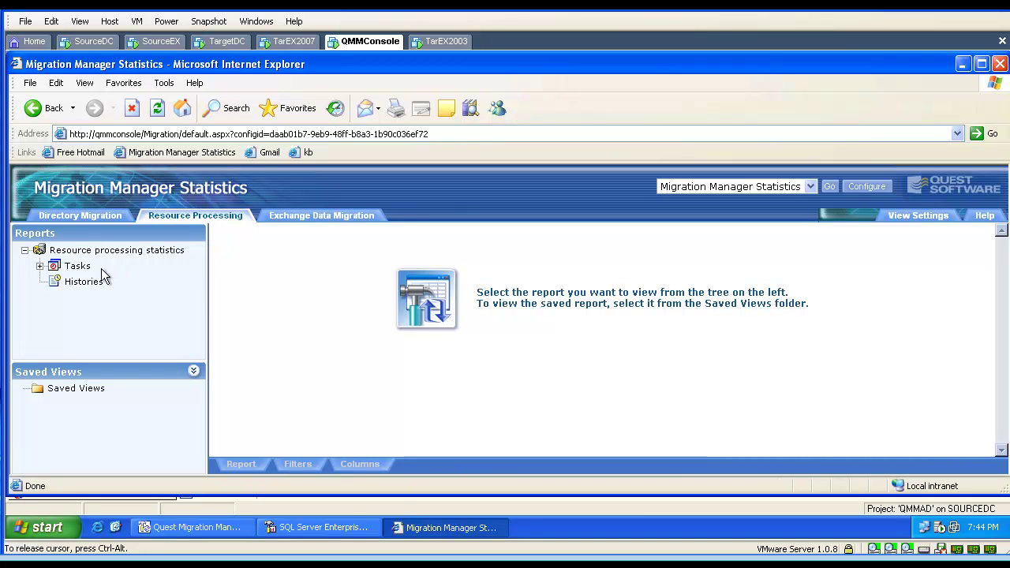
Under Tasks, view AD Task, then Exchange Processing Task: not scheduled, 0% progress
{"action": "left_click", "coordinate": [40, 267]}
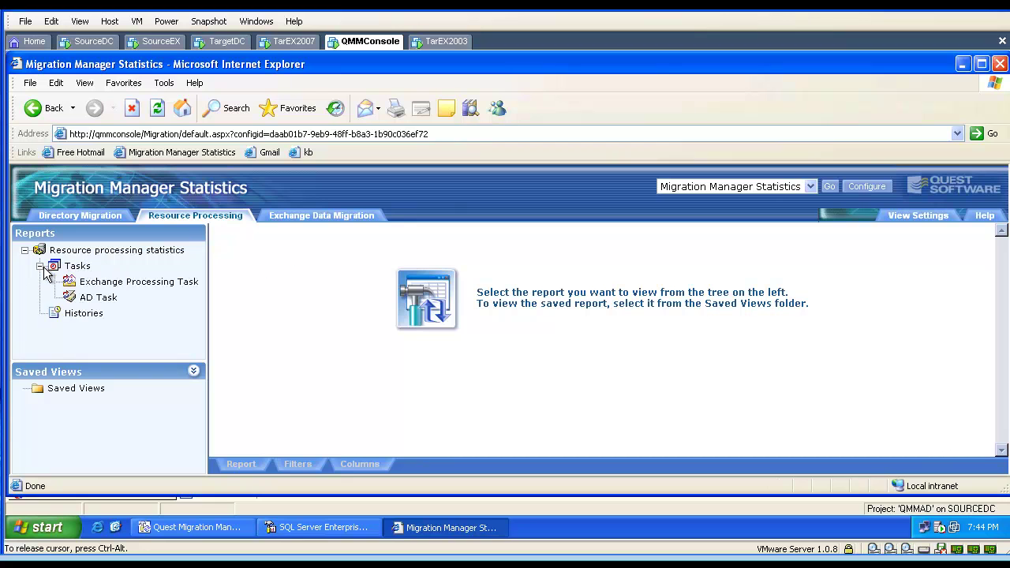
{"action": "left_click", "coordinate": [91, 300]}
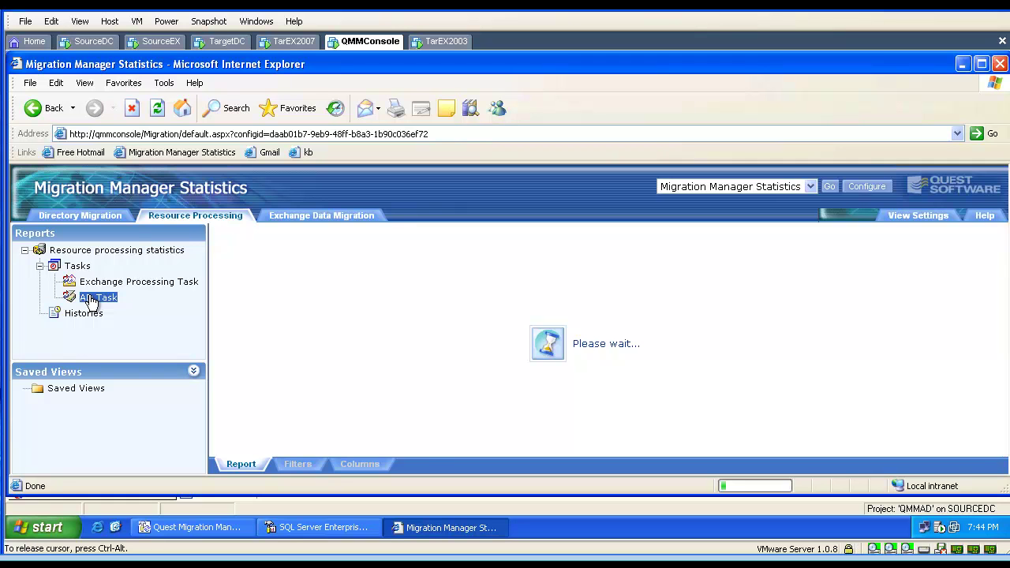
{"action": "left_click", "coordinate": [118, 281]}
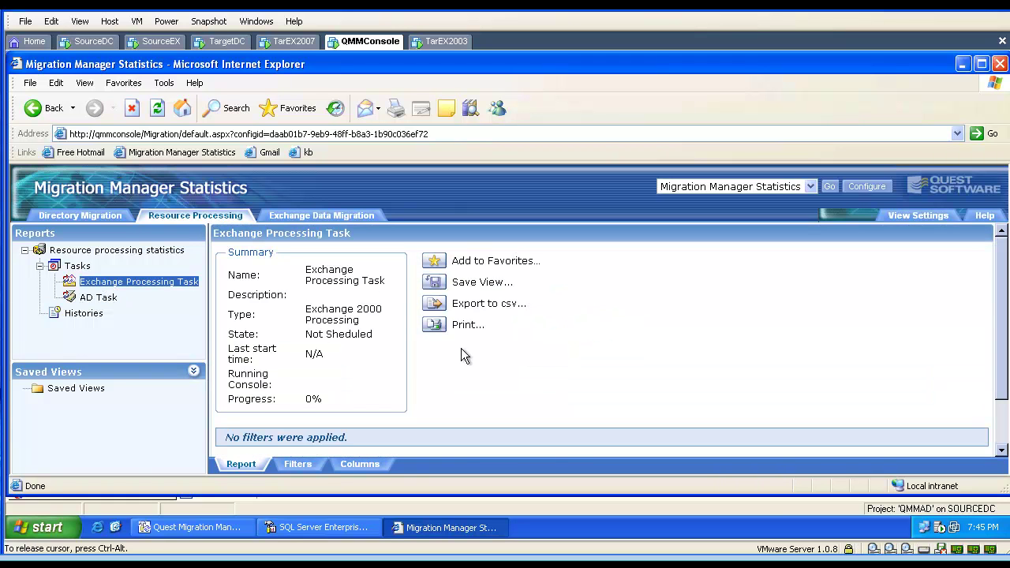
{"action": "scroll", "coordinate": [513, 355], "scroll_direction": "down", "scroll_amount": 1}
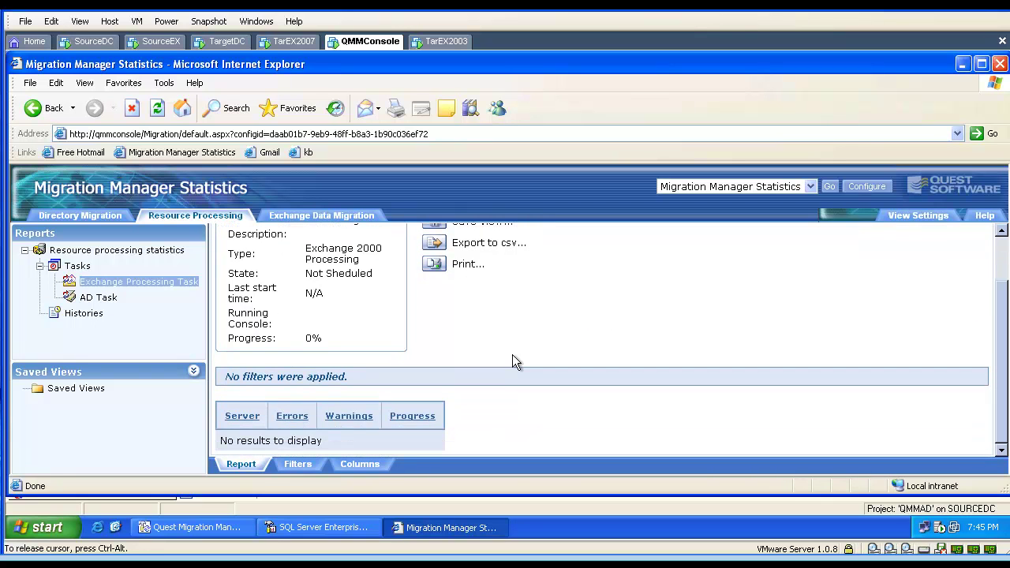
{"action": "scroll", "coordinate": [512, 356], "scroll_direction": "up", "scroll_amount": 1}
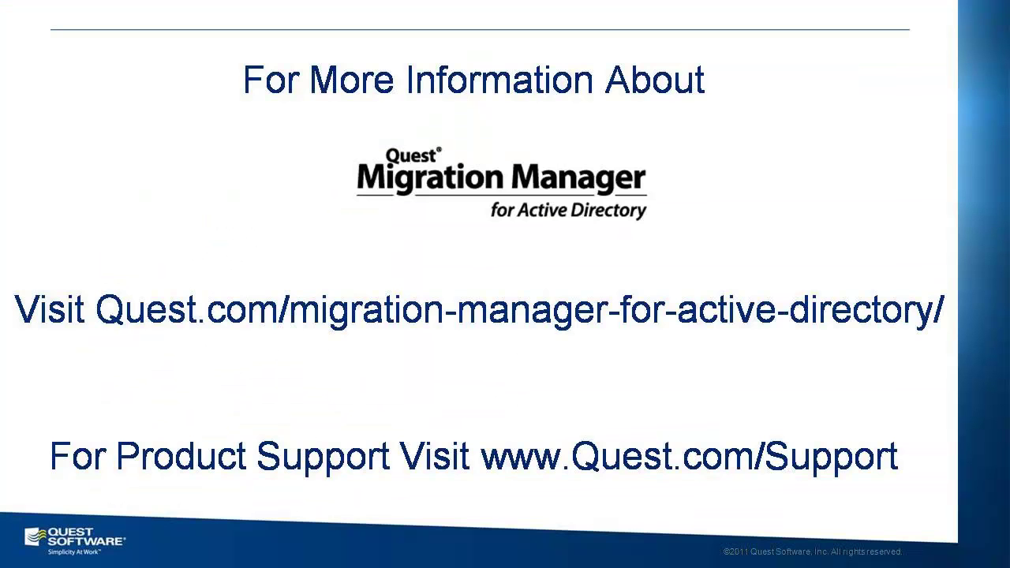